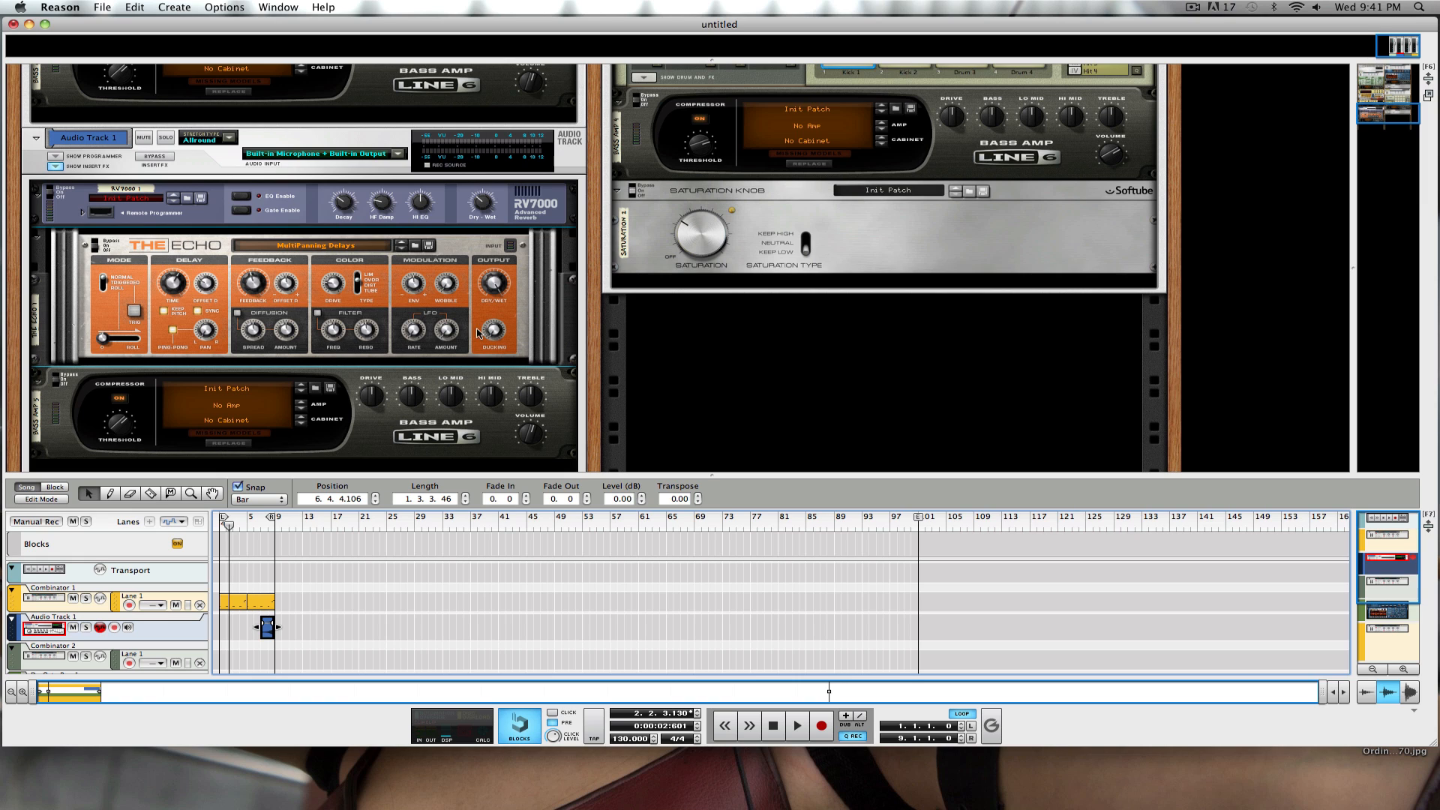
Return the playhead to the song start and examine the rack devices of the finished project, including the Combinator 1 effect chain.
left_click_drag(249, 524, 217, 523)
scroll(260, 616, "down", 1)
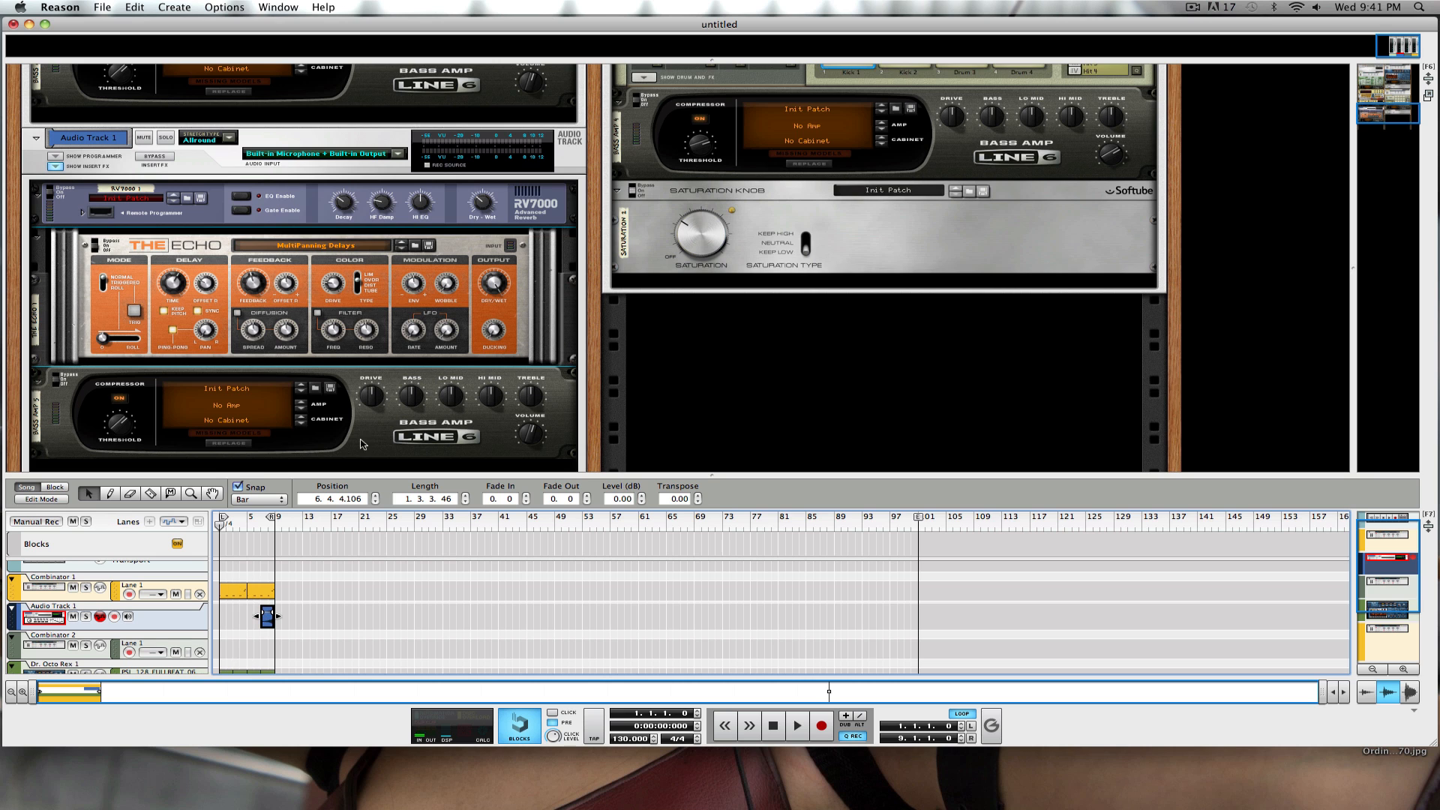
scroll(368, 453, "down", 10)
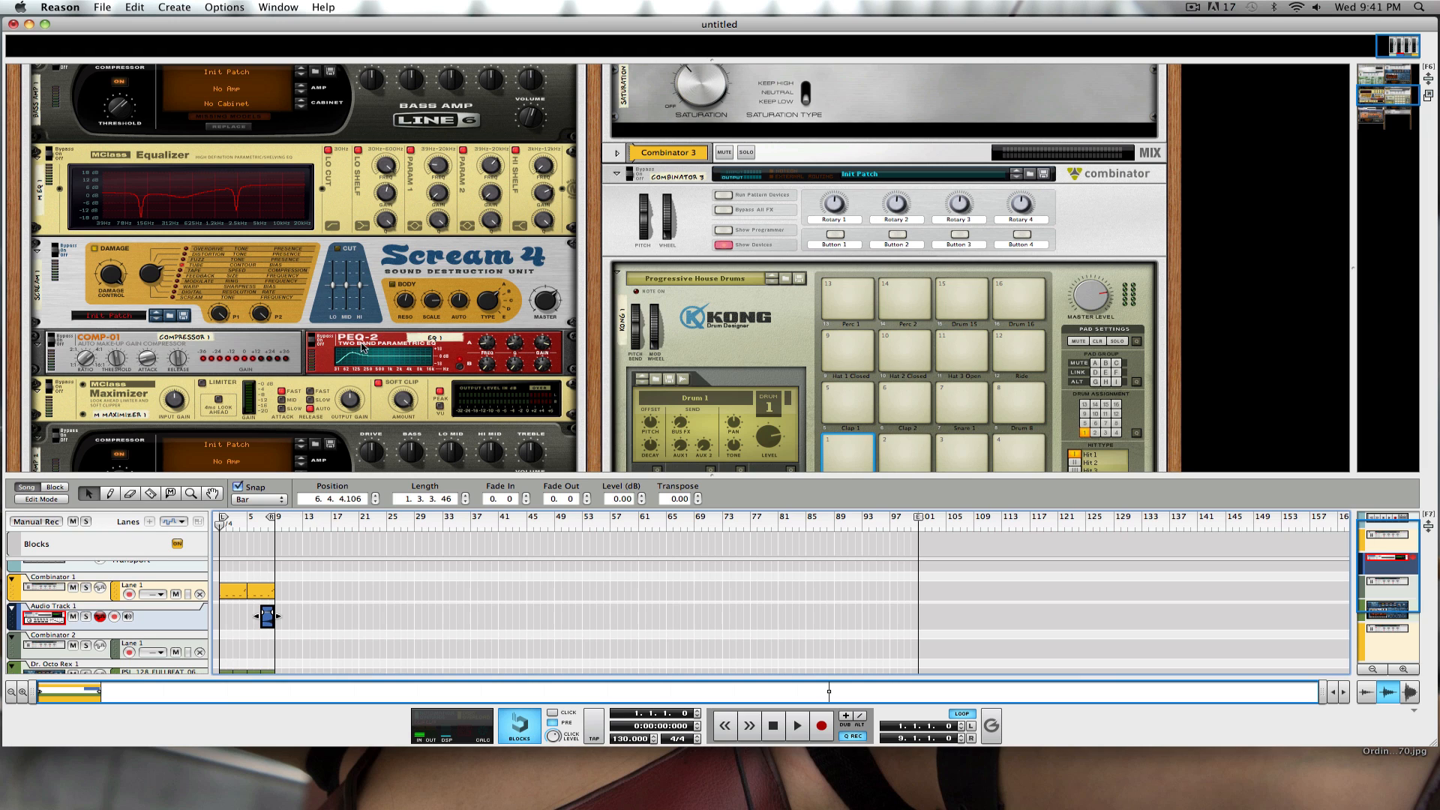
scroll(365, 367, "up", 3)
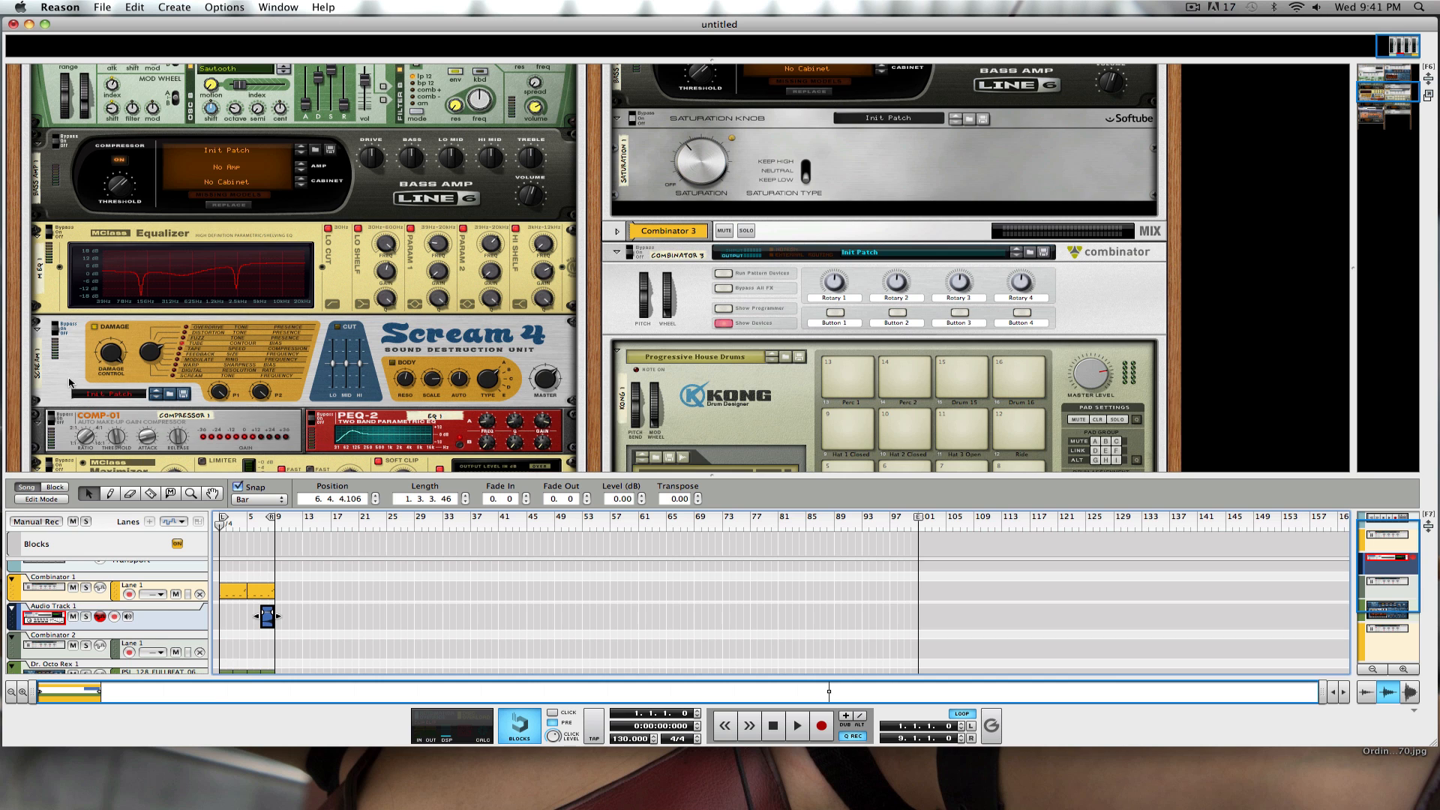
scroll(69, 383, "up", 2)
scroll(320, 378, "up", 8)
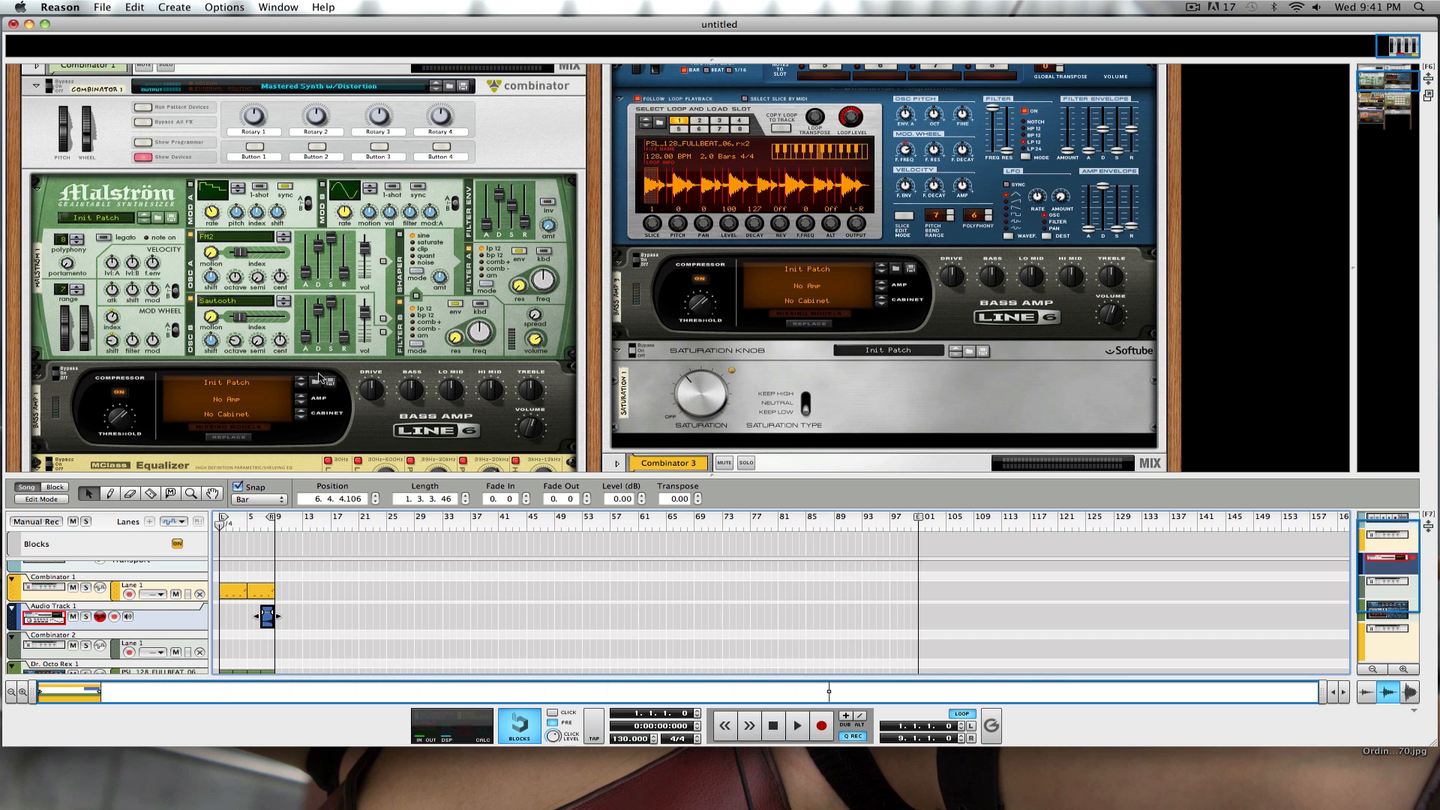
scroll(304, 341, "down", 20)
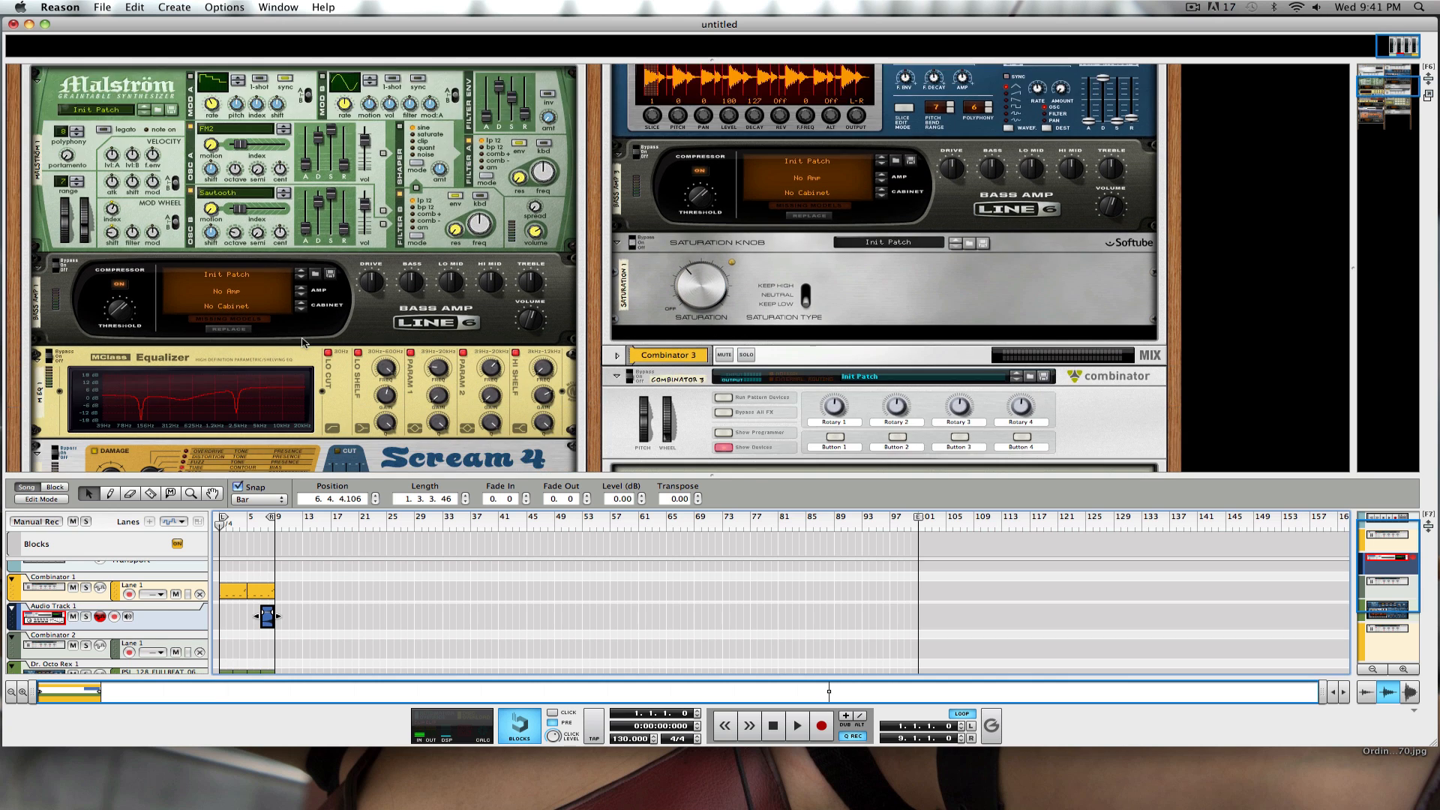
scroll(303, 342, "down", 10)
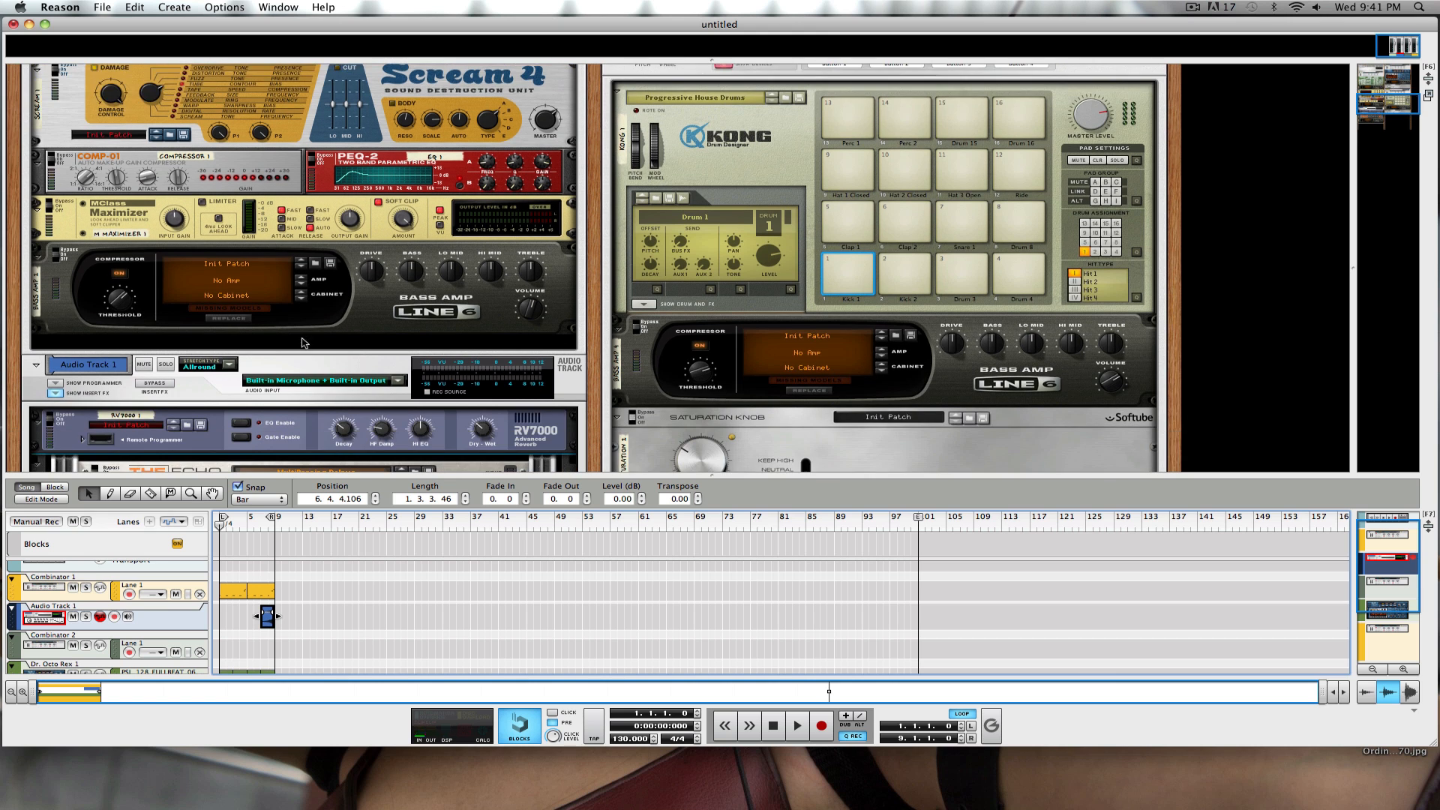
scroll(304, 341, "up", 14)
scroll(304, 344, "up", 7)
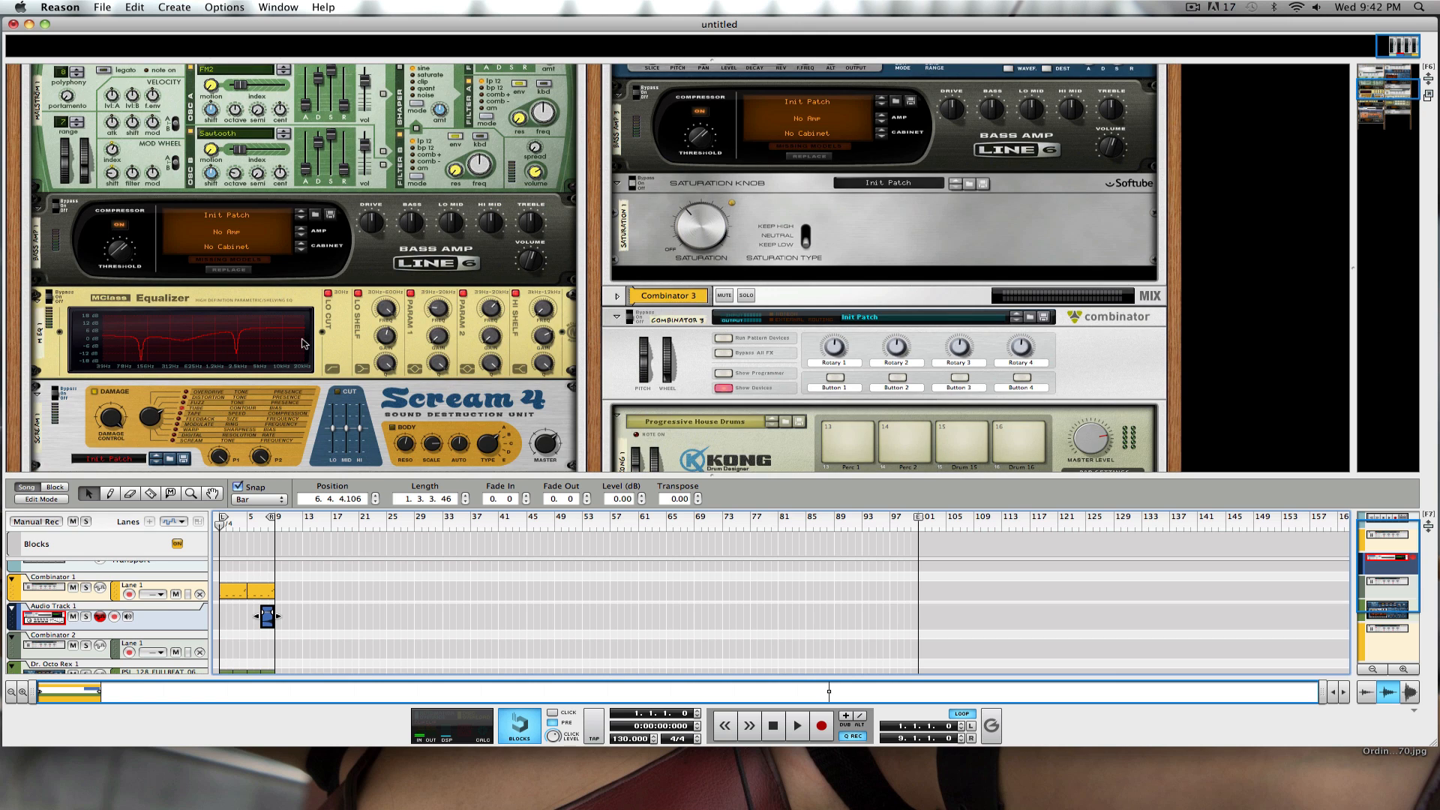
scroll(303, 347, "up", 8)
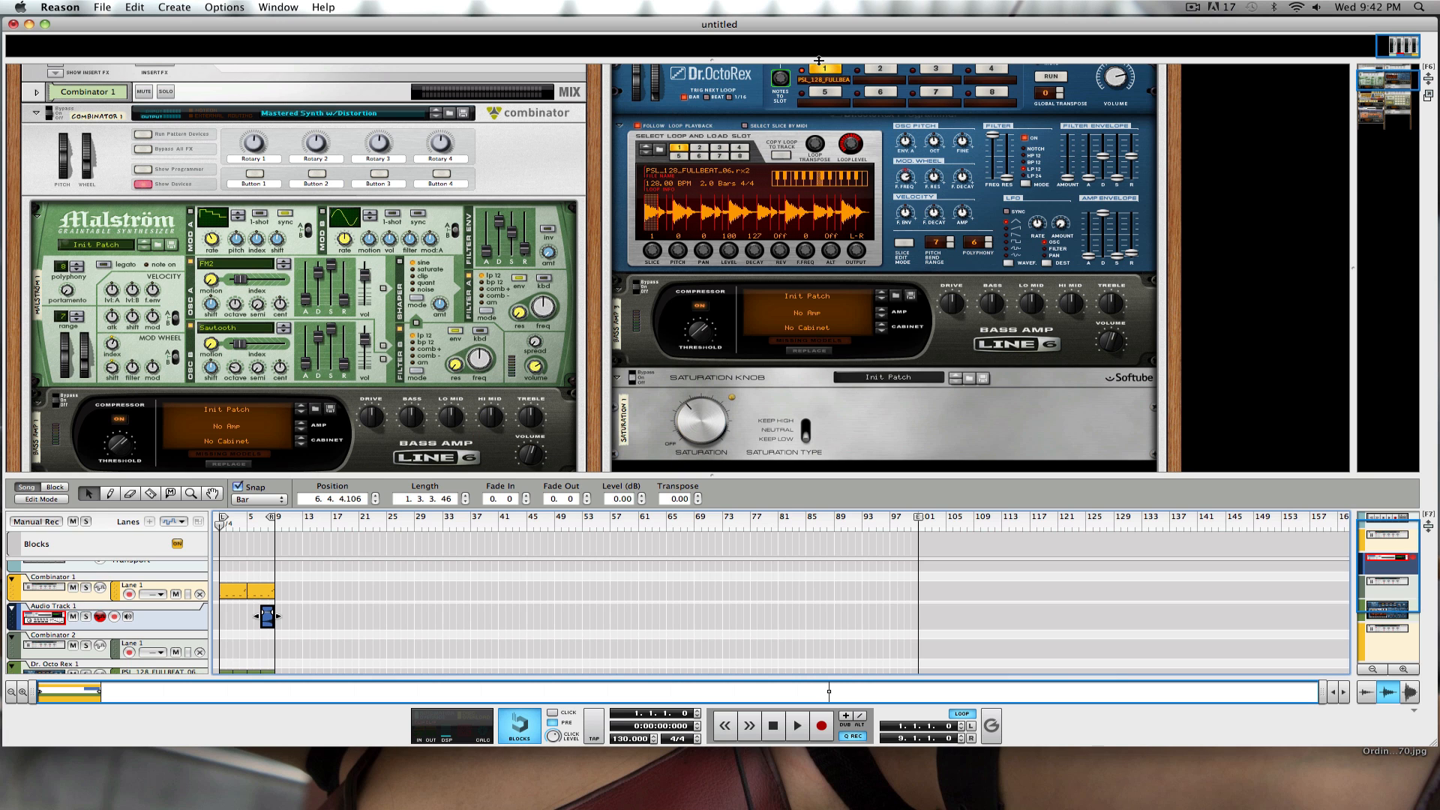
Show the mixer and play the loop, adjusting the master fader to set the listening level.
key("F5")
scroll(1109, 229, "down", 5)
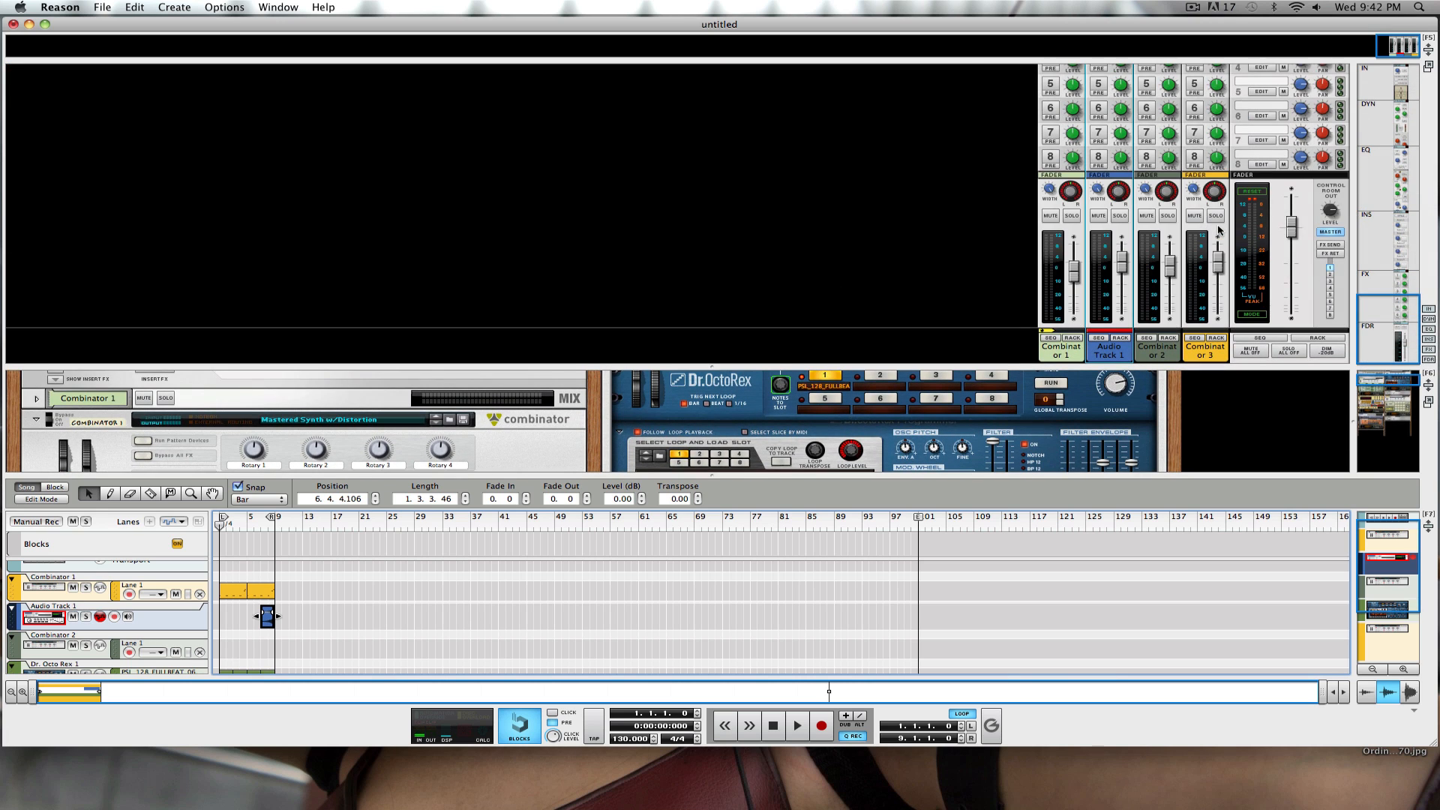
left_click_drag(1293, 239, 1293, 283)
key("space")
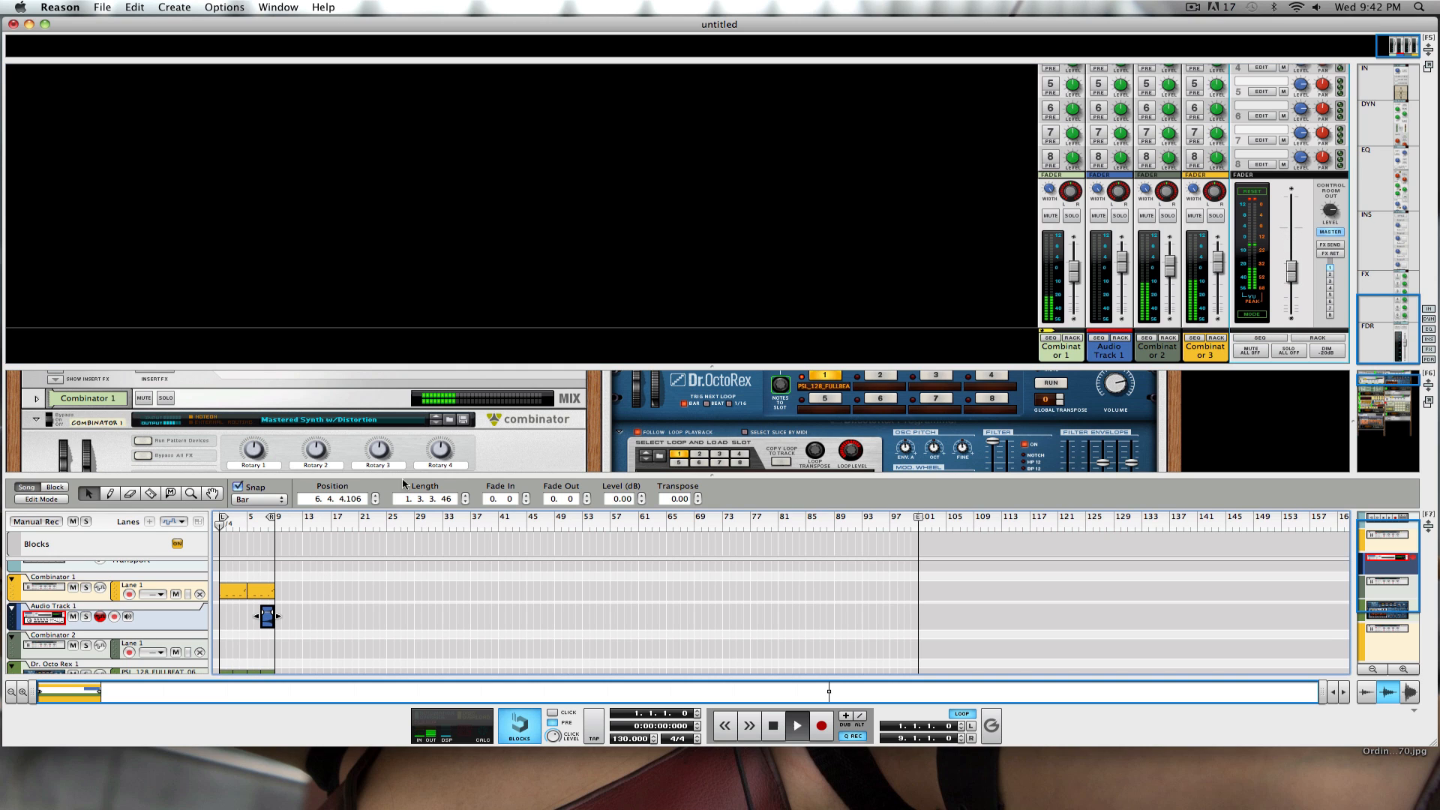
left_click_drag(1296, 272, 1295, 232)
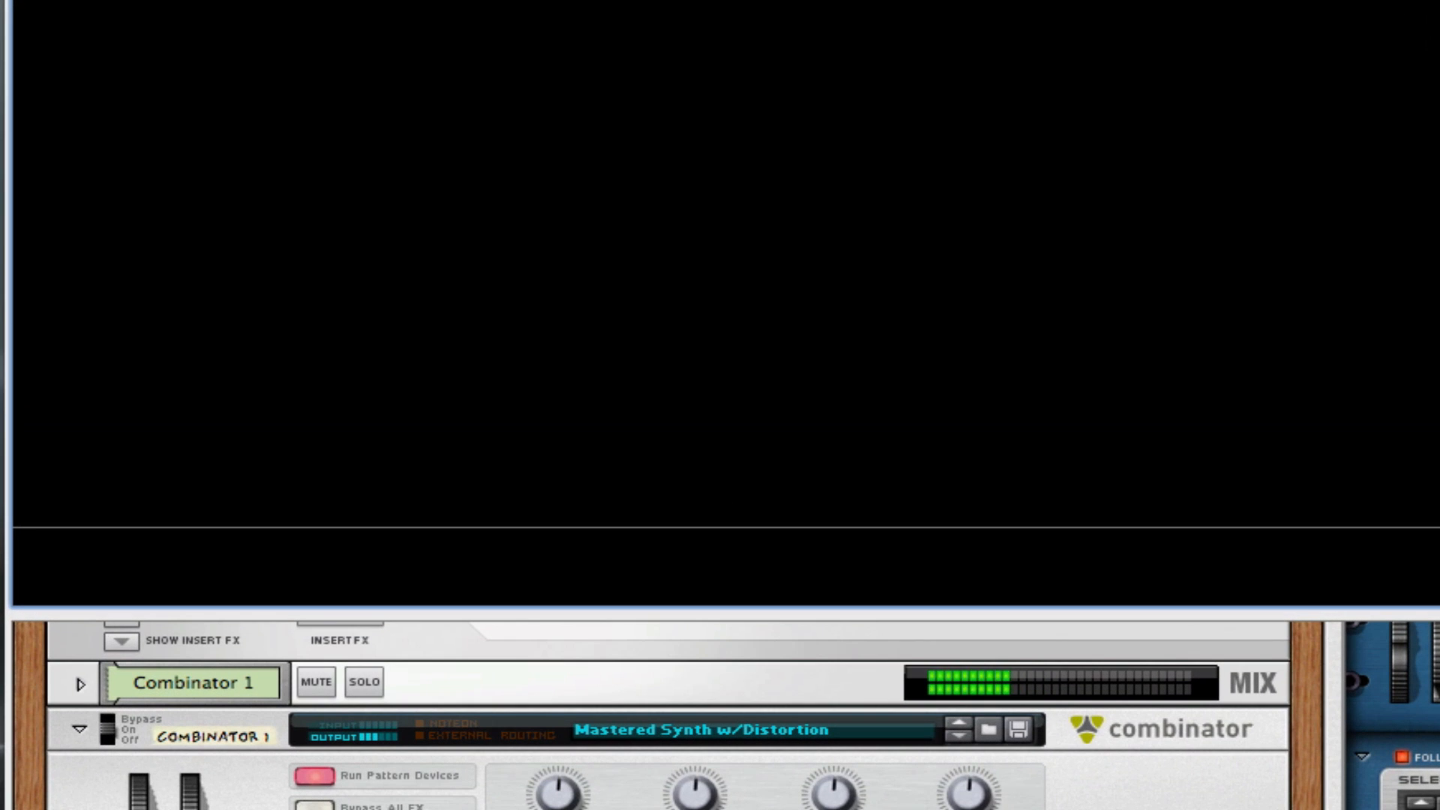
Examine Combinator 1's chain from the Malström through the Bass Amp, MClass Equalizer, Scream 4 and compressor, and try the Malström's mod wheel.
left_click_drag(1418, 469, 1418, 1)
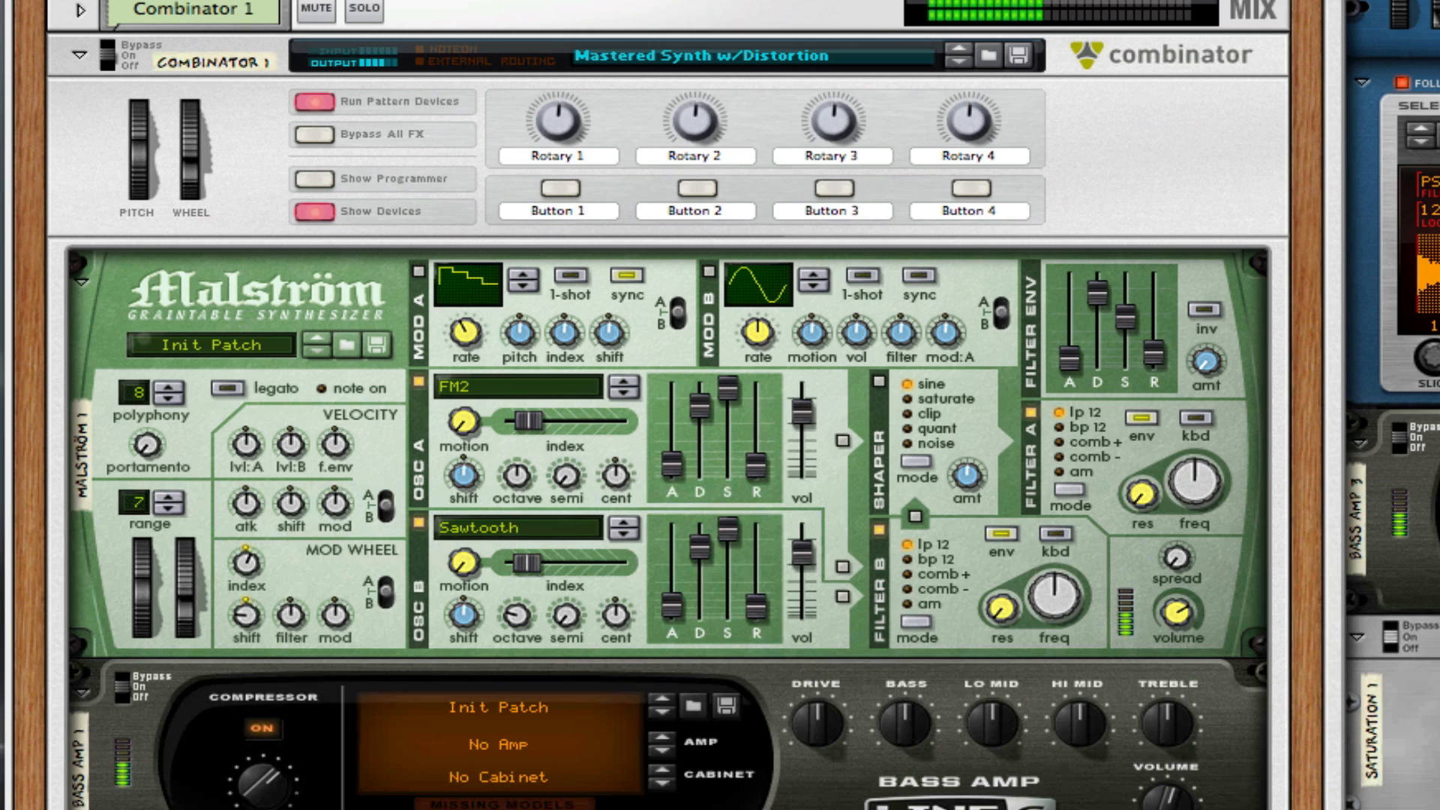
scroll(740, 557, "down", 2)
scroll(740, 559, "down", 5)
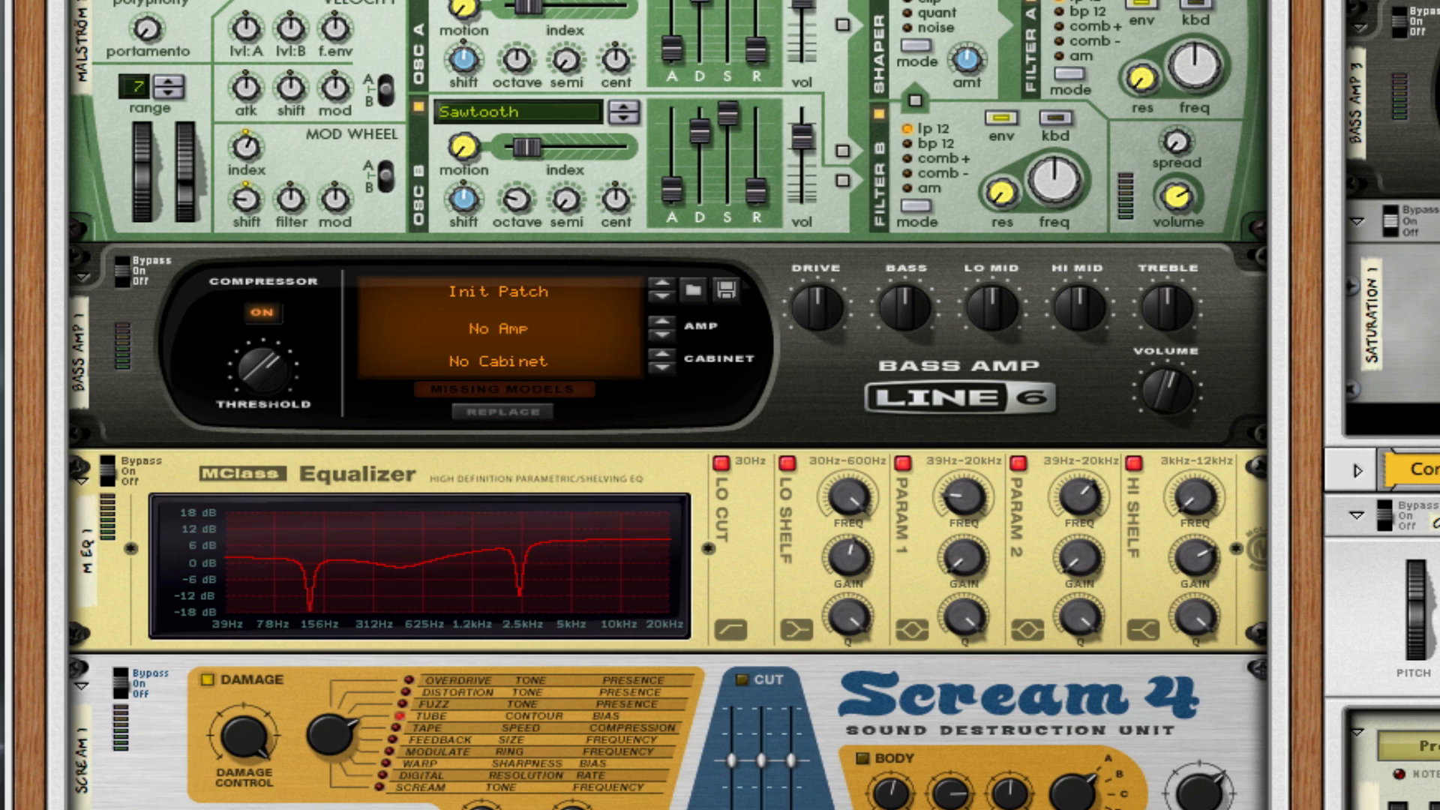
scroll(694, 708, "down", 3)
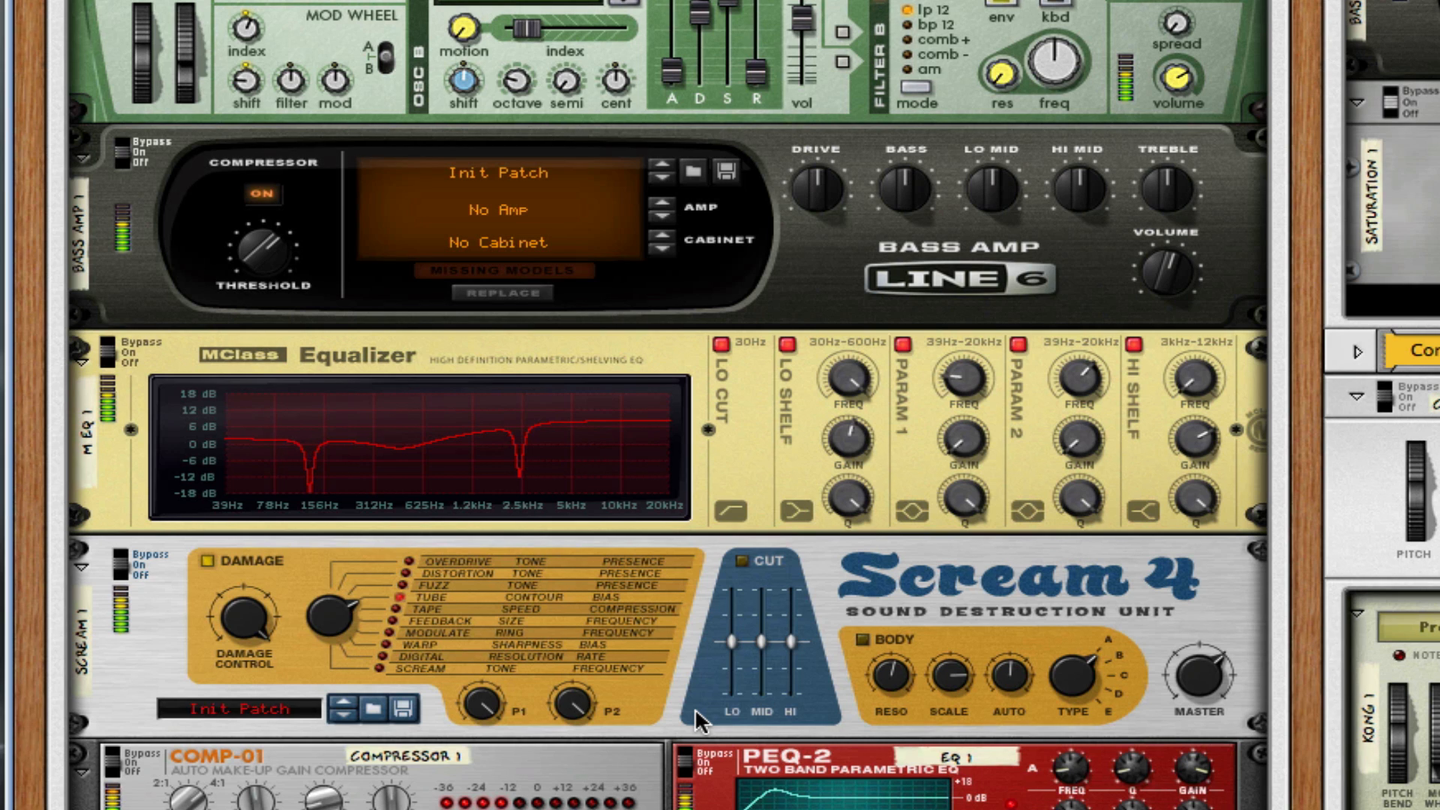
scroll(507, 343, "down", 3)
scroll(508, 344, "up", 1)
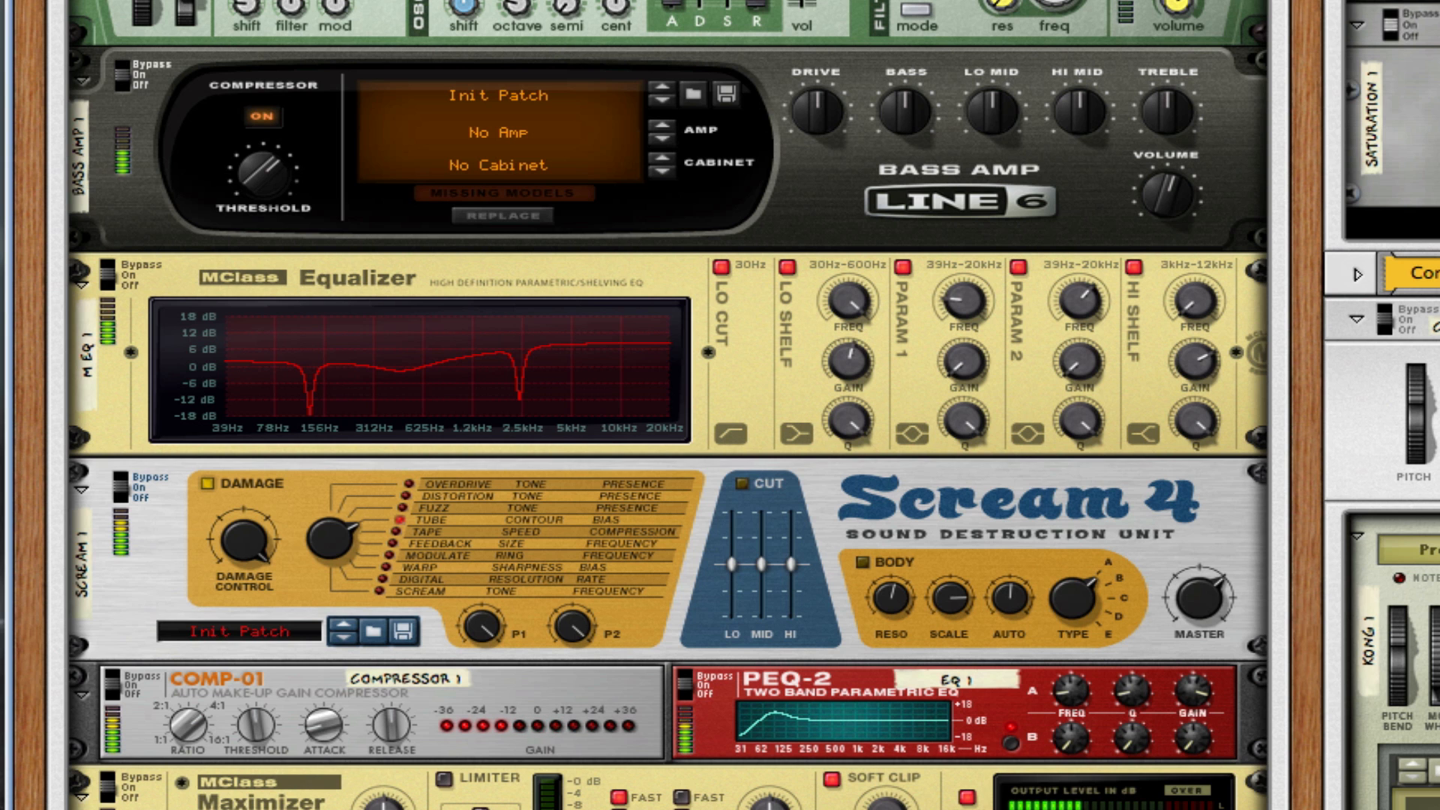
scroll(210, 395, "up", 5)
scroll(213, 388, "up", 1)
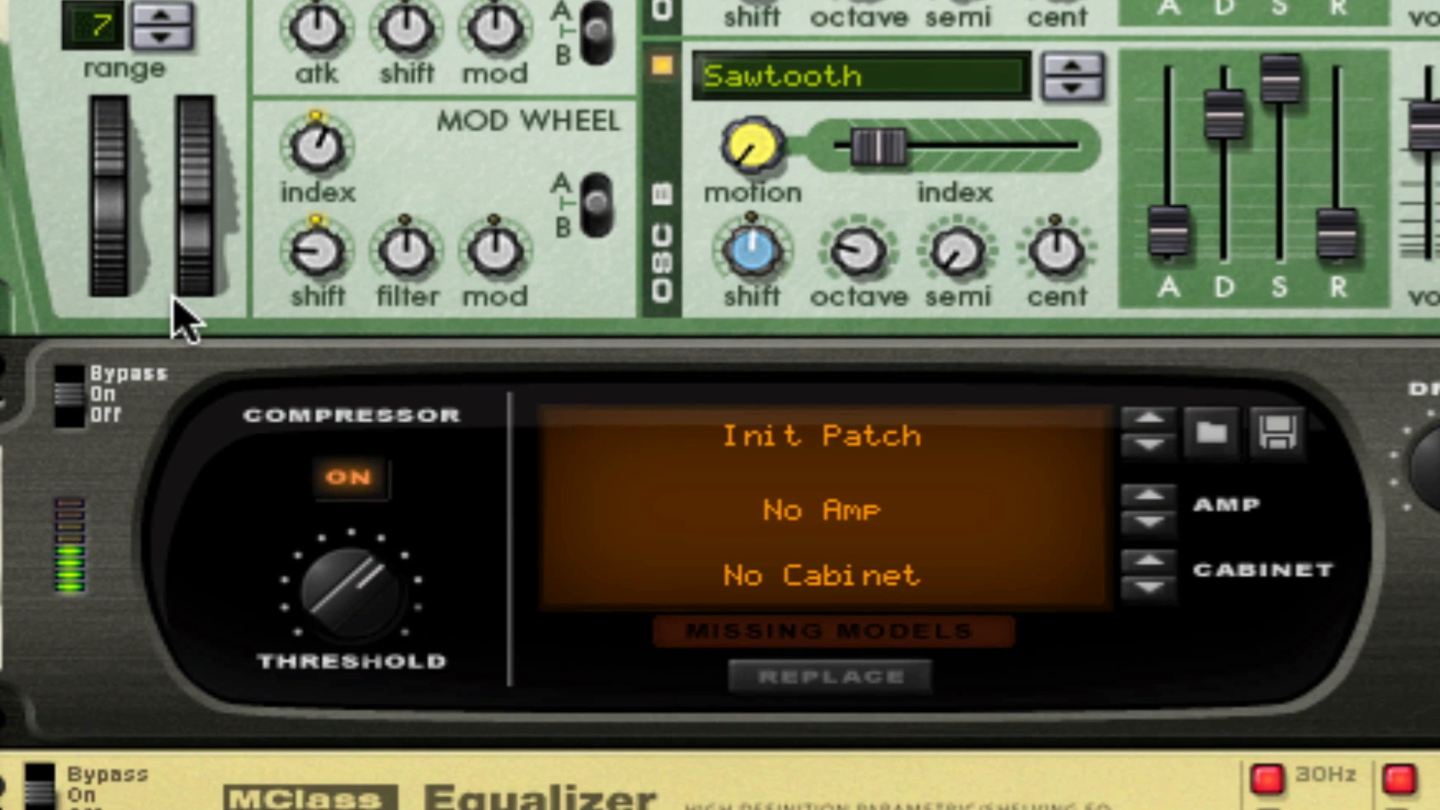
left_click_drag(193, 277, 193, 270)
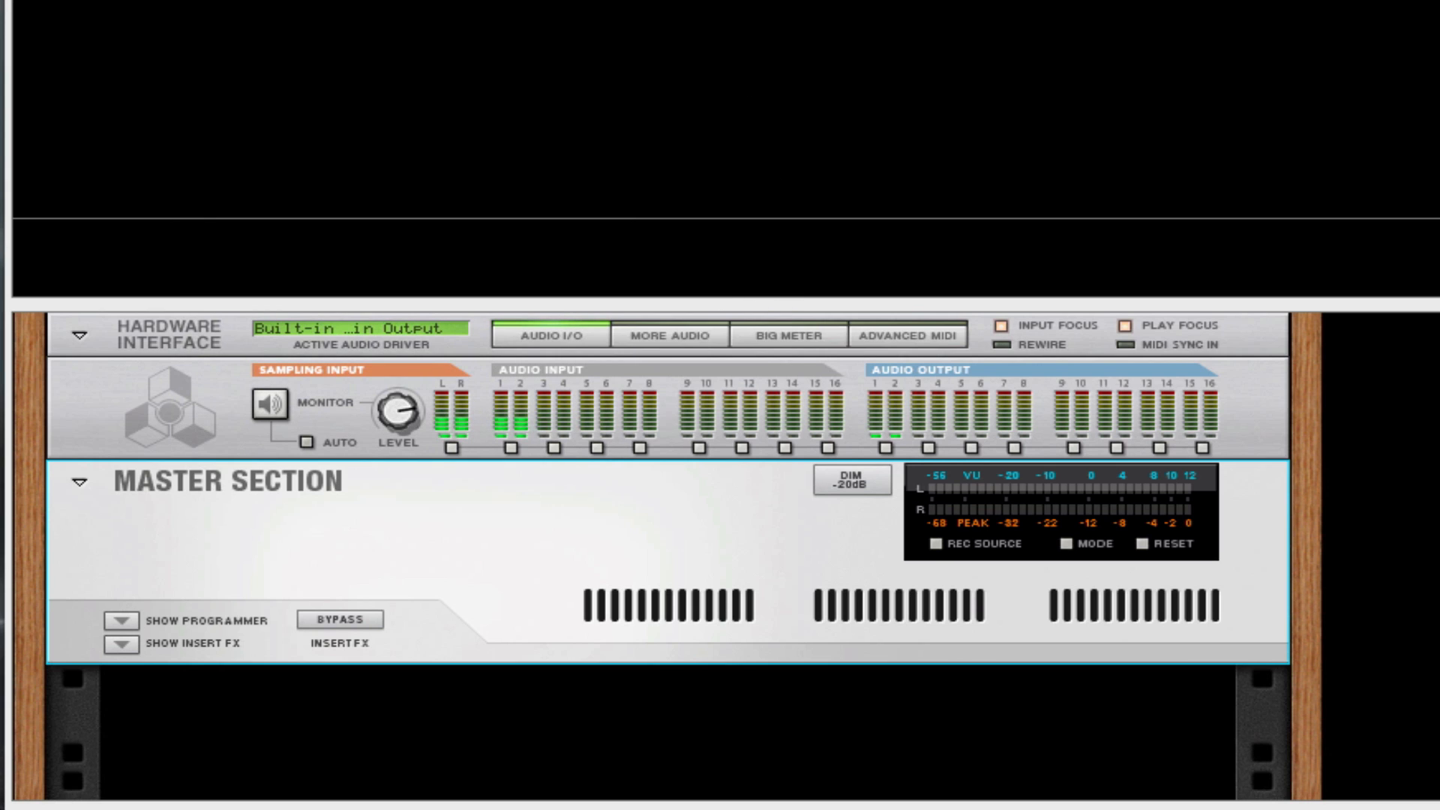
Create a Combinator in the empty rack below the Master Section.
scroll(794, 305, "down", 5)
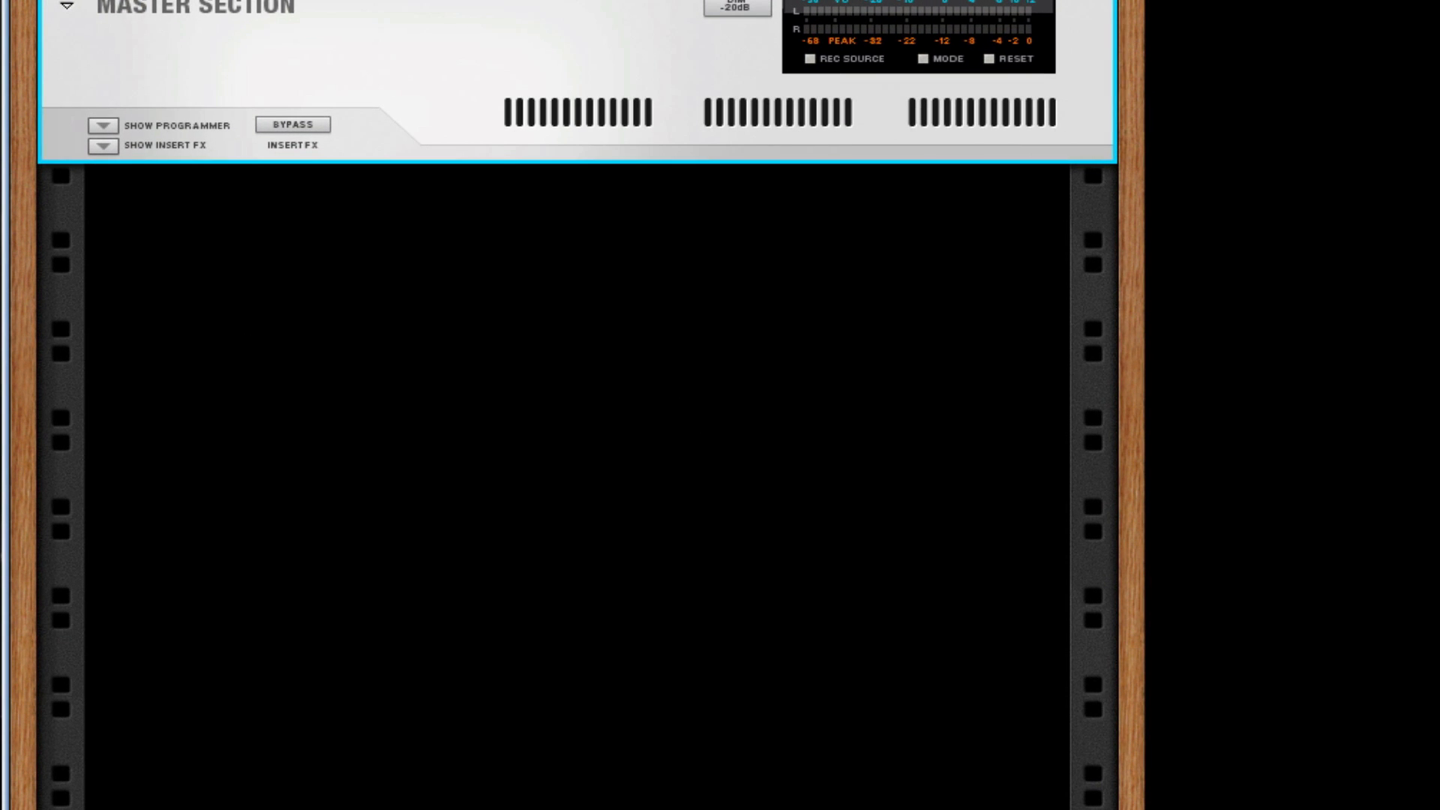
right_click(184, 302)
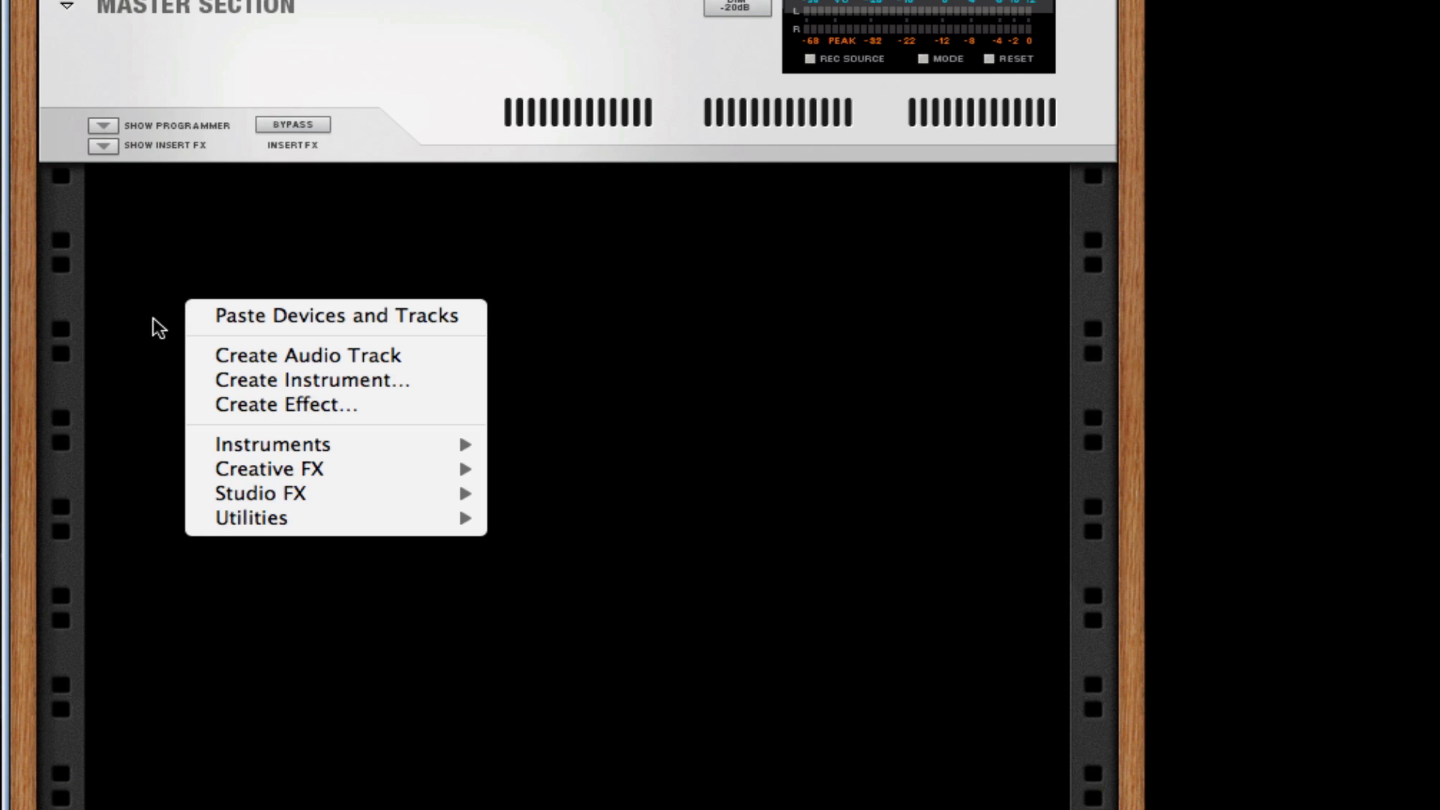
left_click(153, 318)
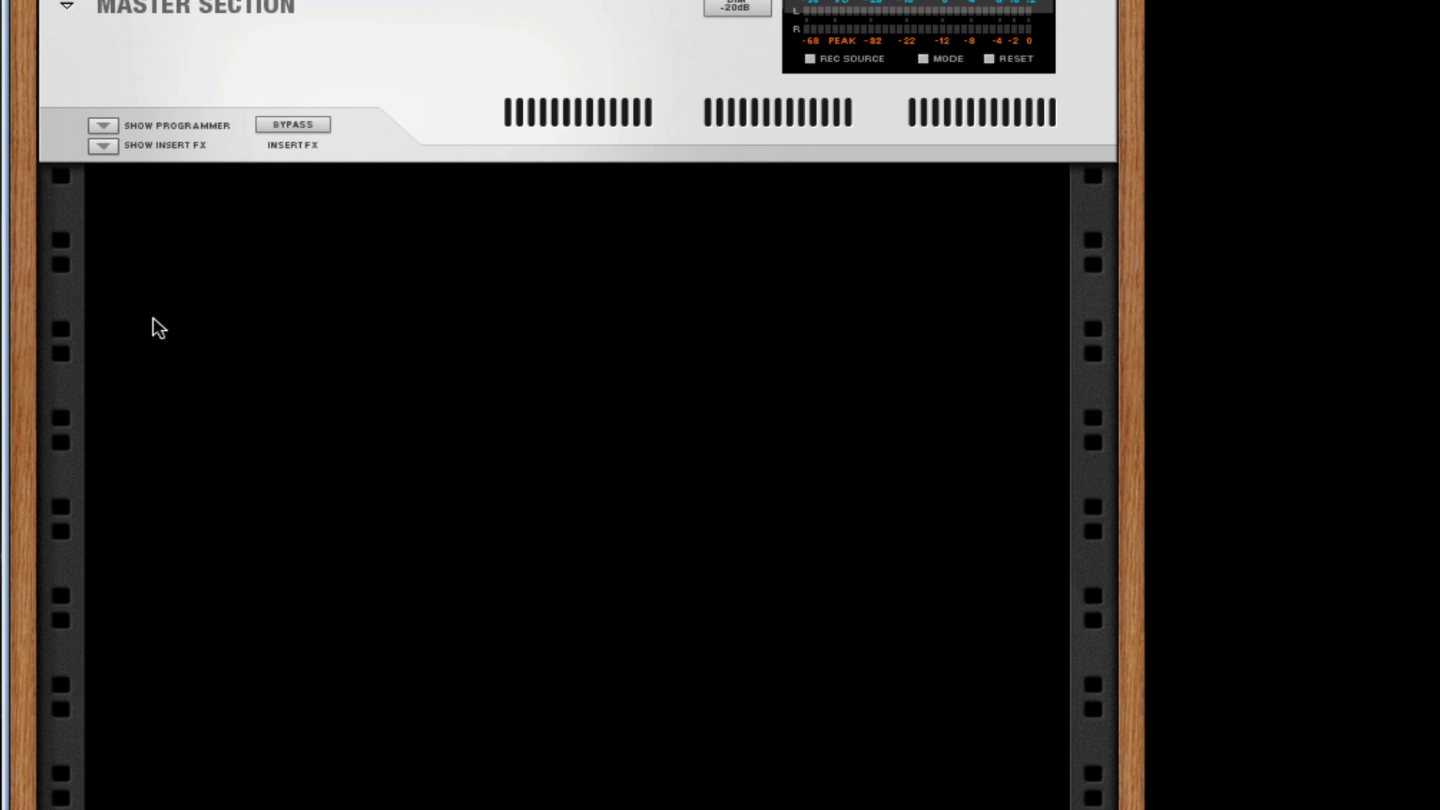
right_click(169, 275)
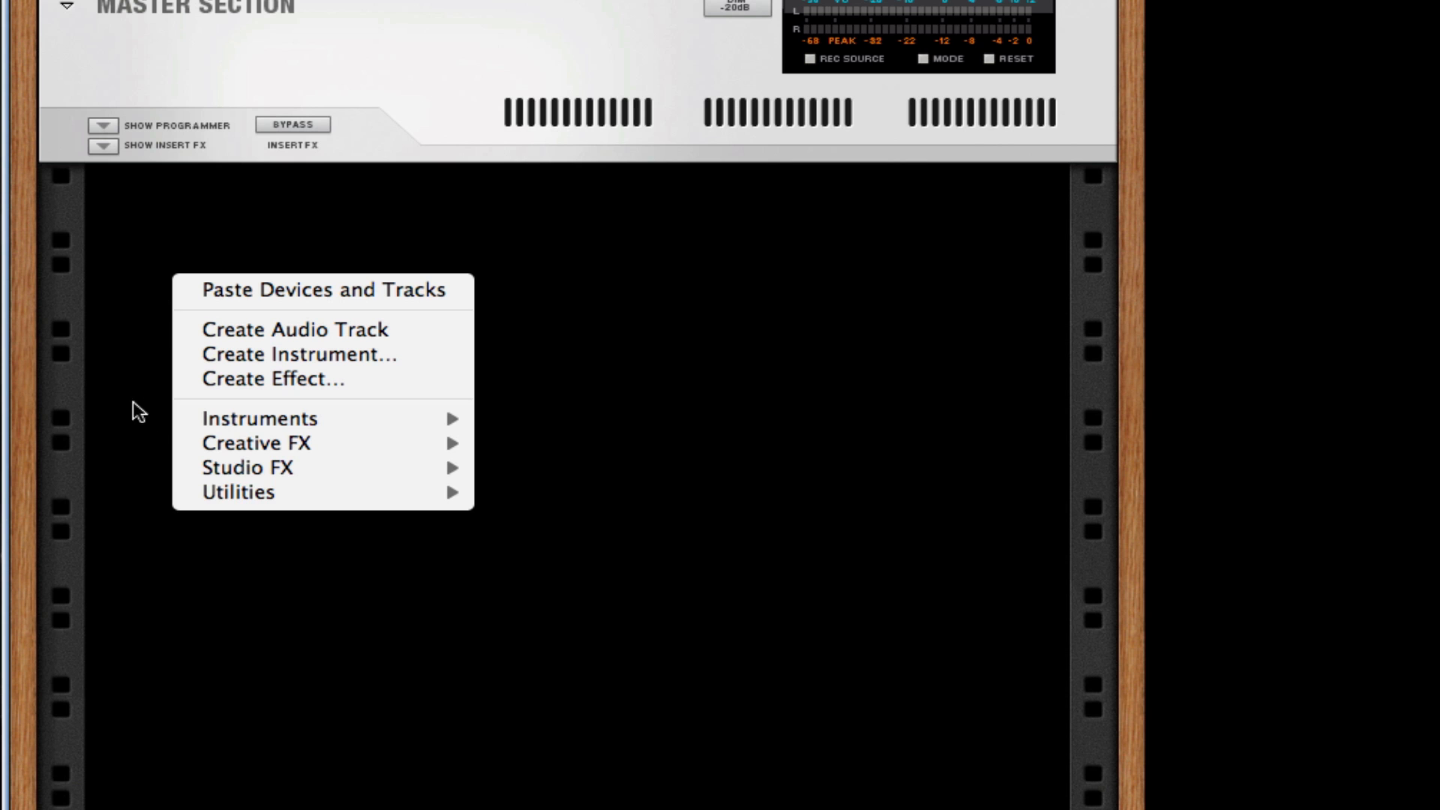
mouse_move(238, 507)
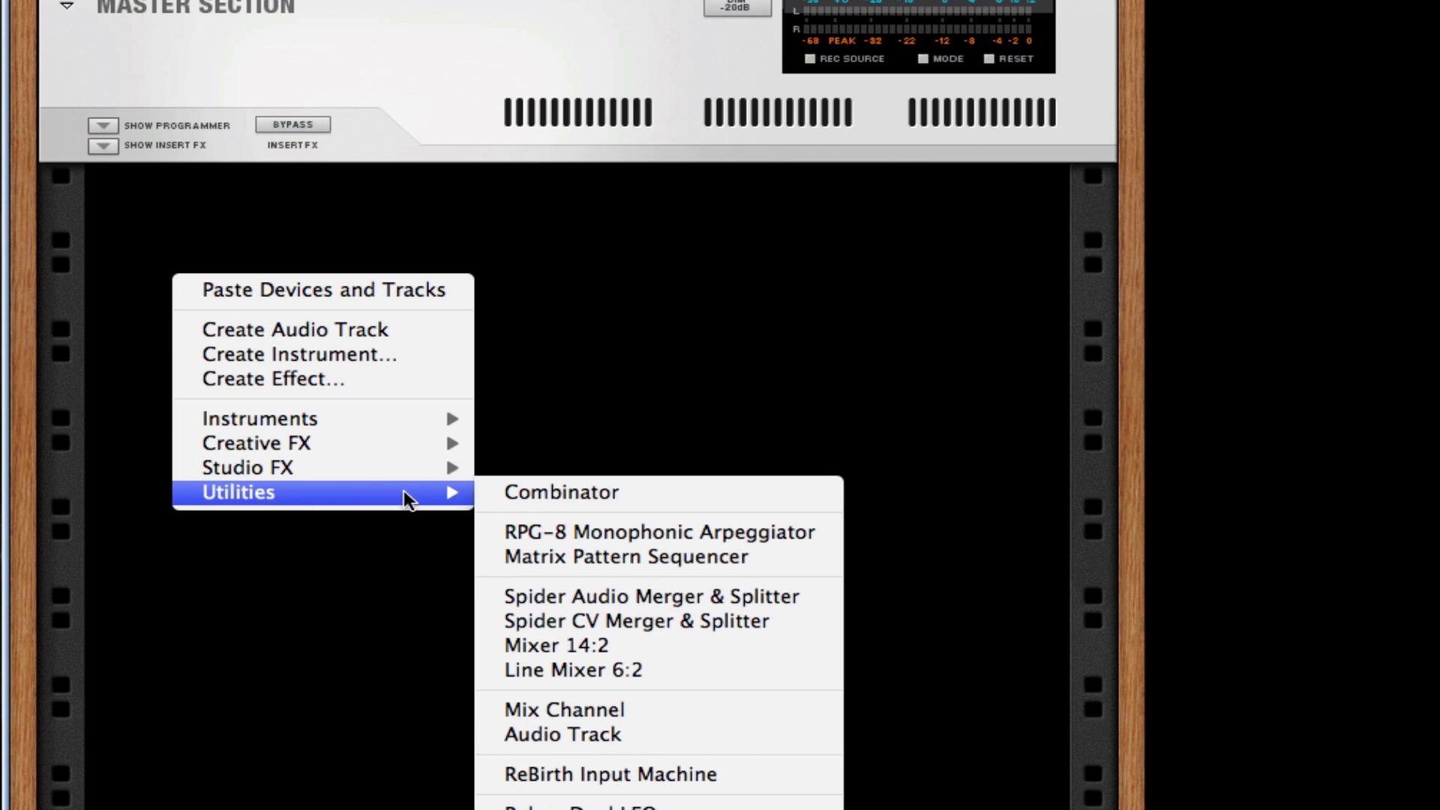
left_click(528, 498)
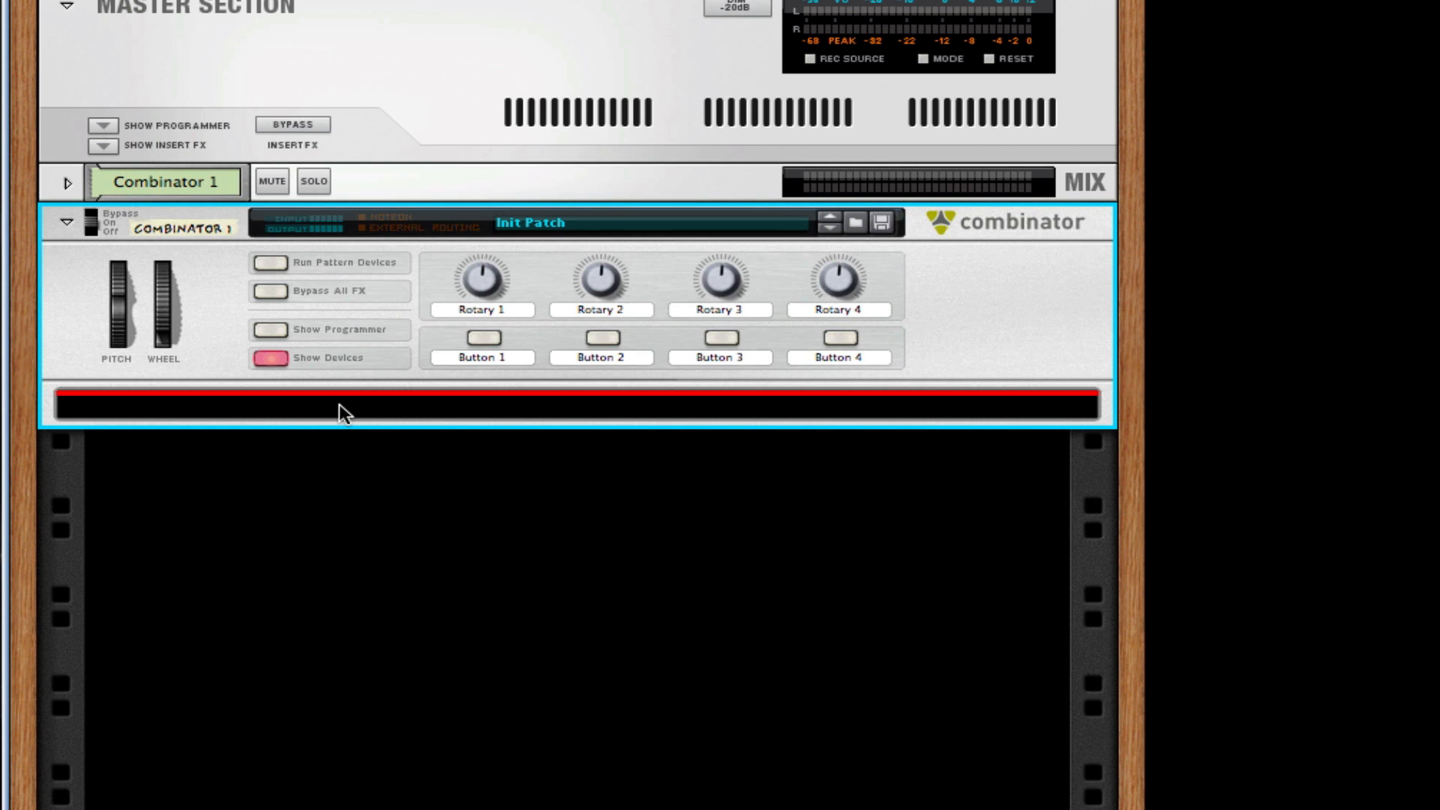
Add a Malström Graintable Synthesizer inside the Combinator, and raise the mod wheel's index amount and lower its shift amount.
right_click(339, 411)
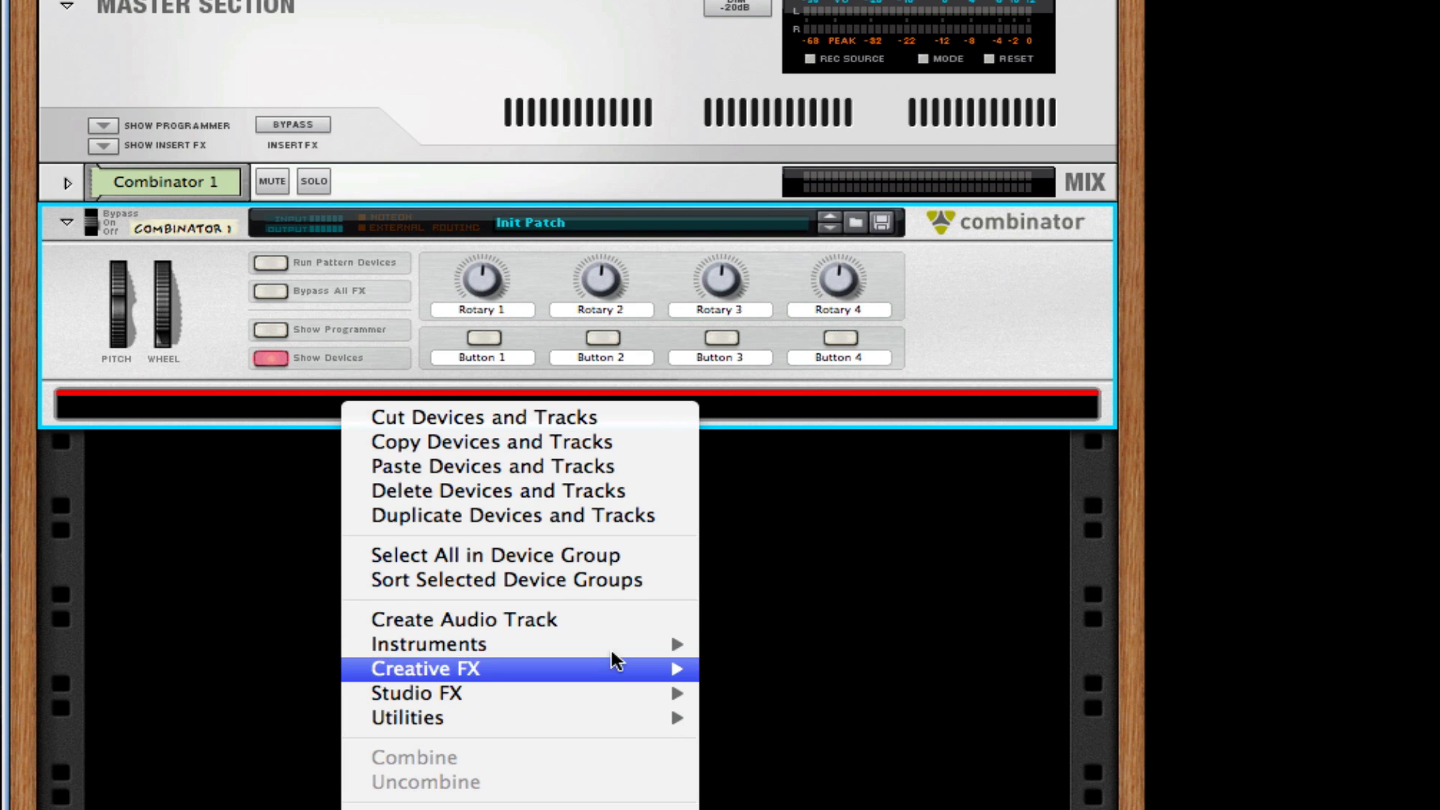
mouse_move(616, 647)
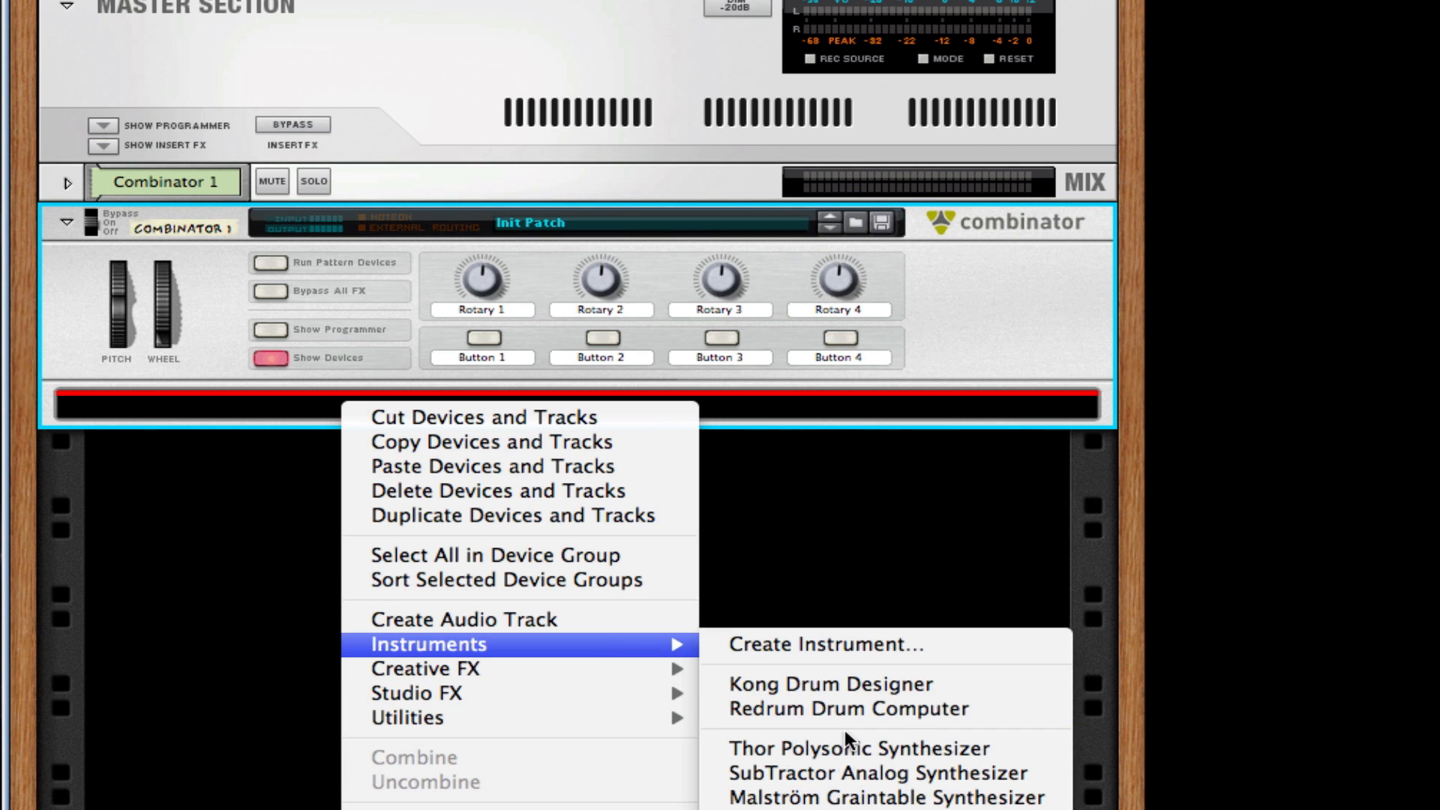
left_click(836, 798)
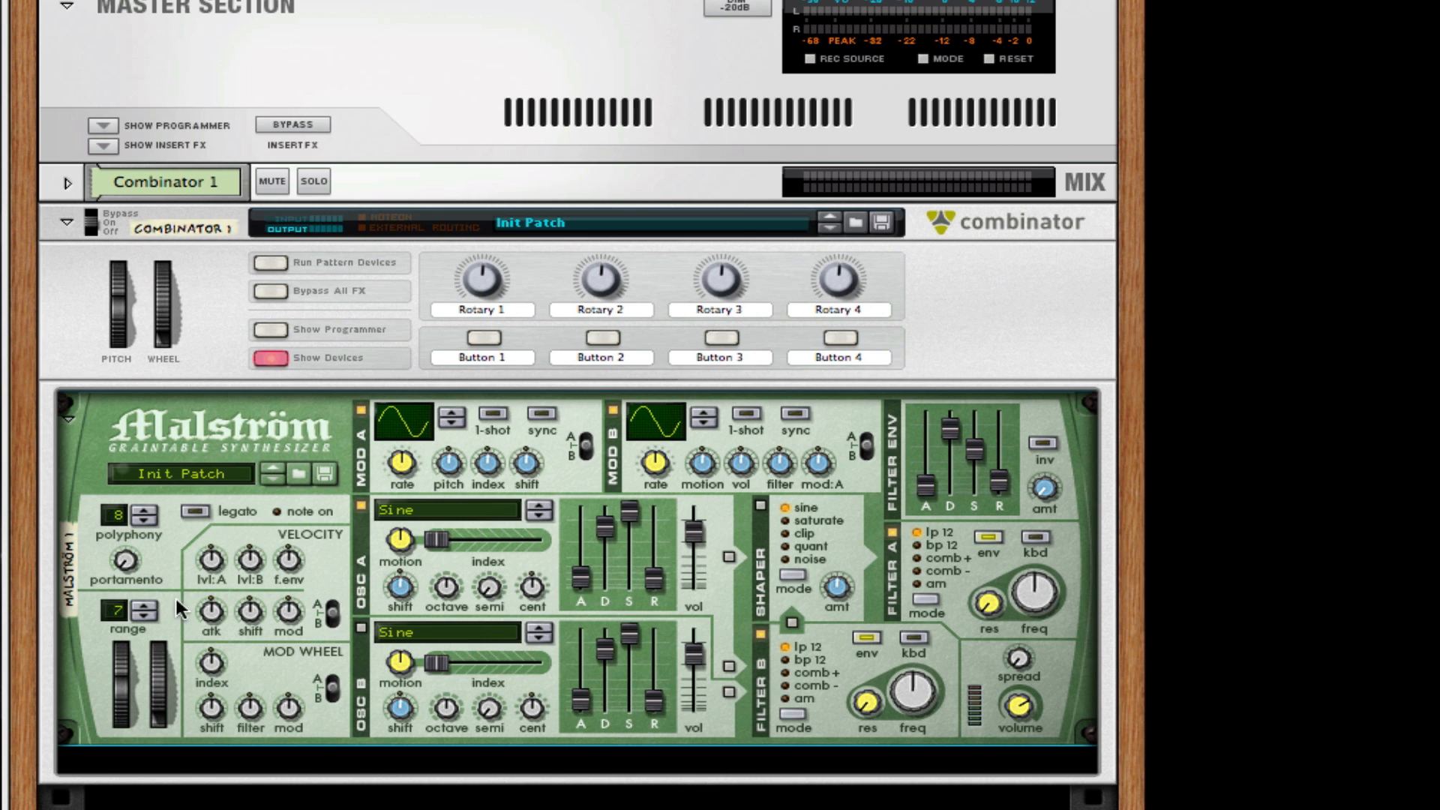
left_click_drag(219, 669, 219, 663)
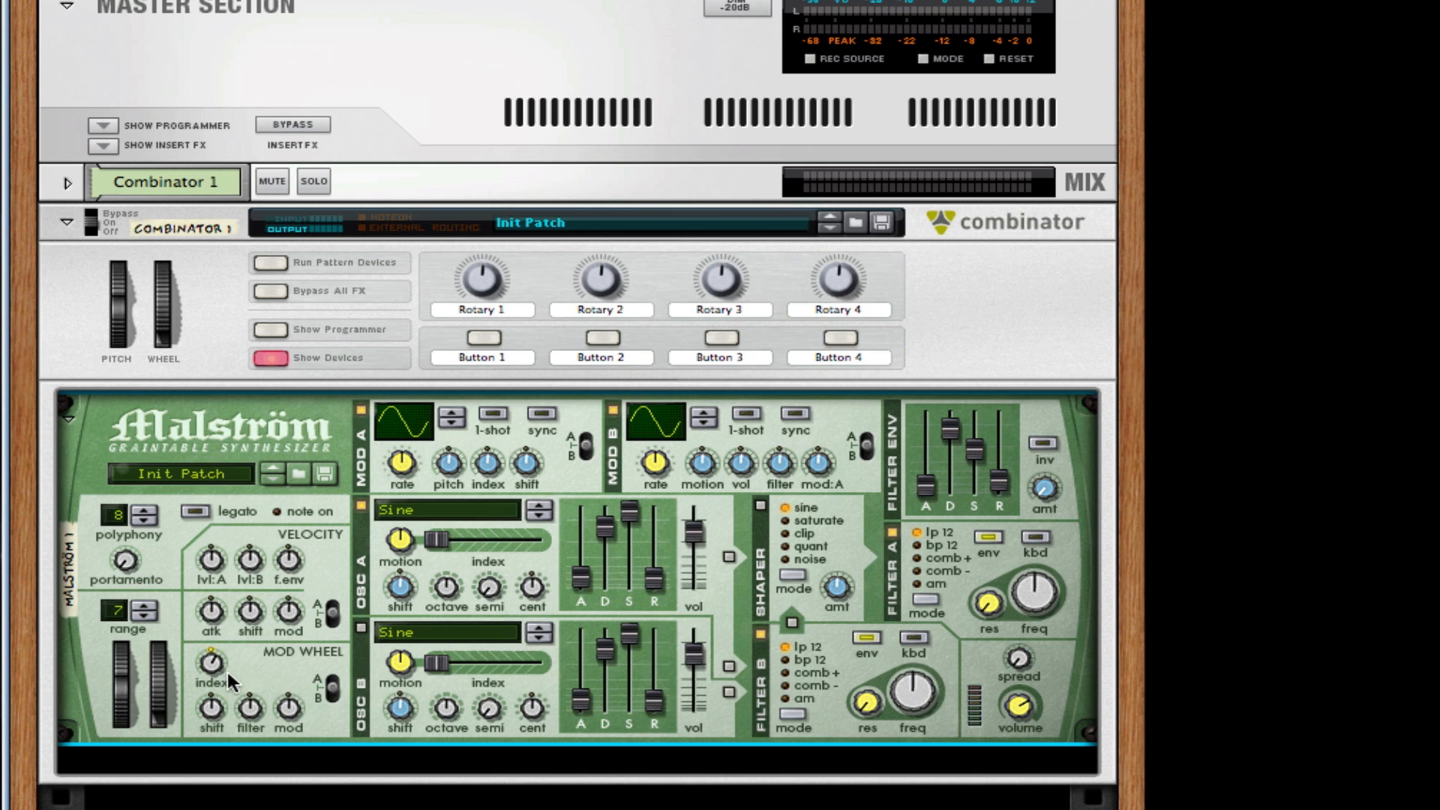
left_click_drag(212, 707, 208, 731)
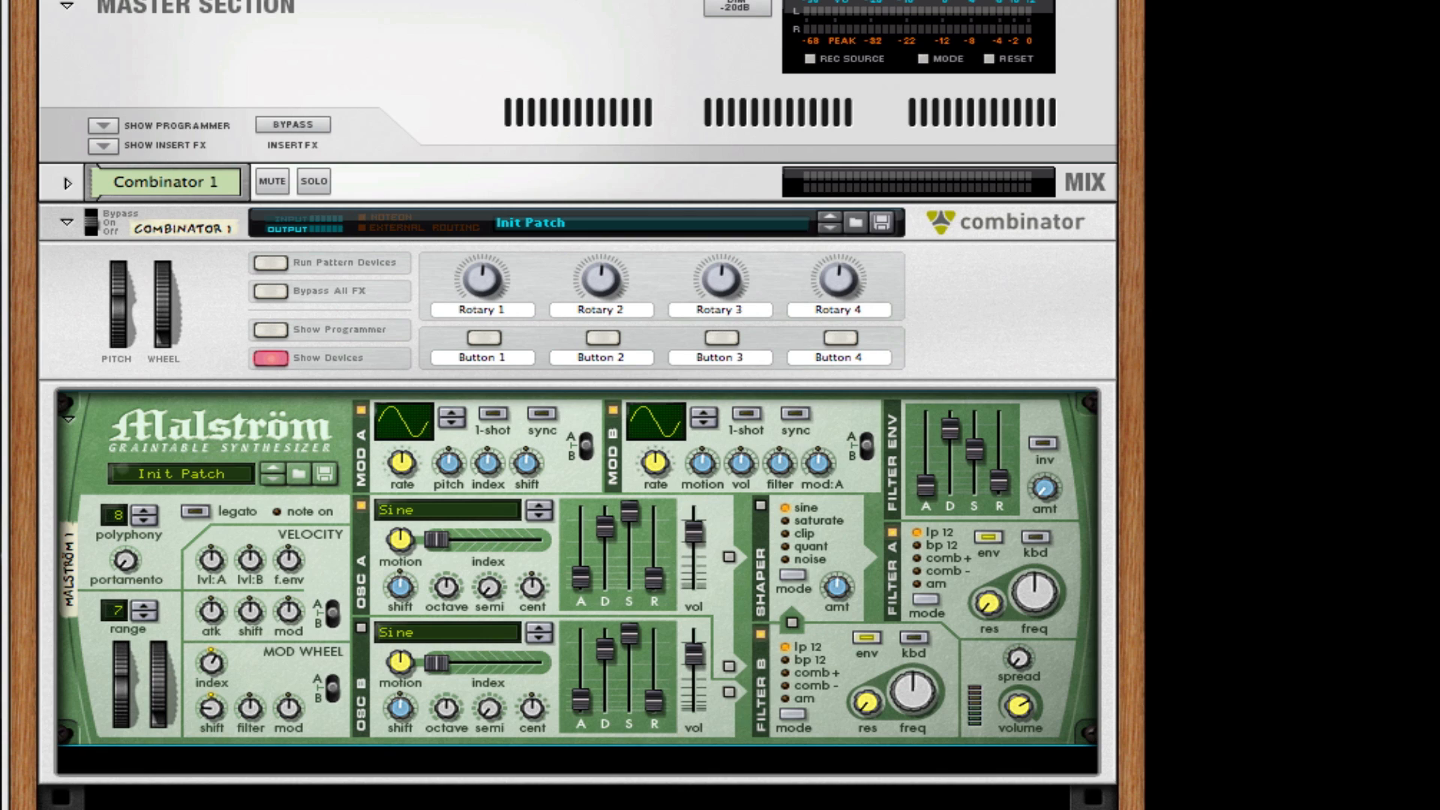
Turn off the Malström's Mod A and Mod B modulators.
left_click(421, 506)
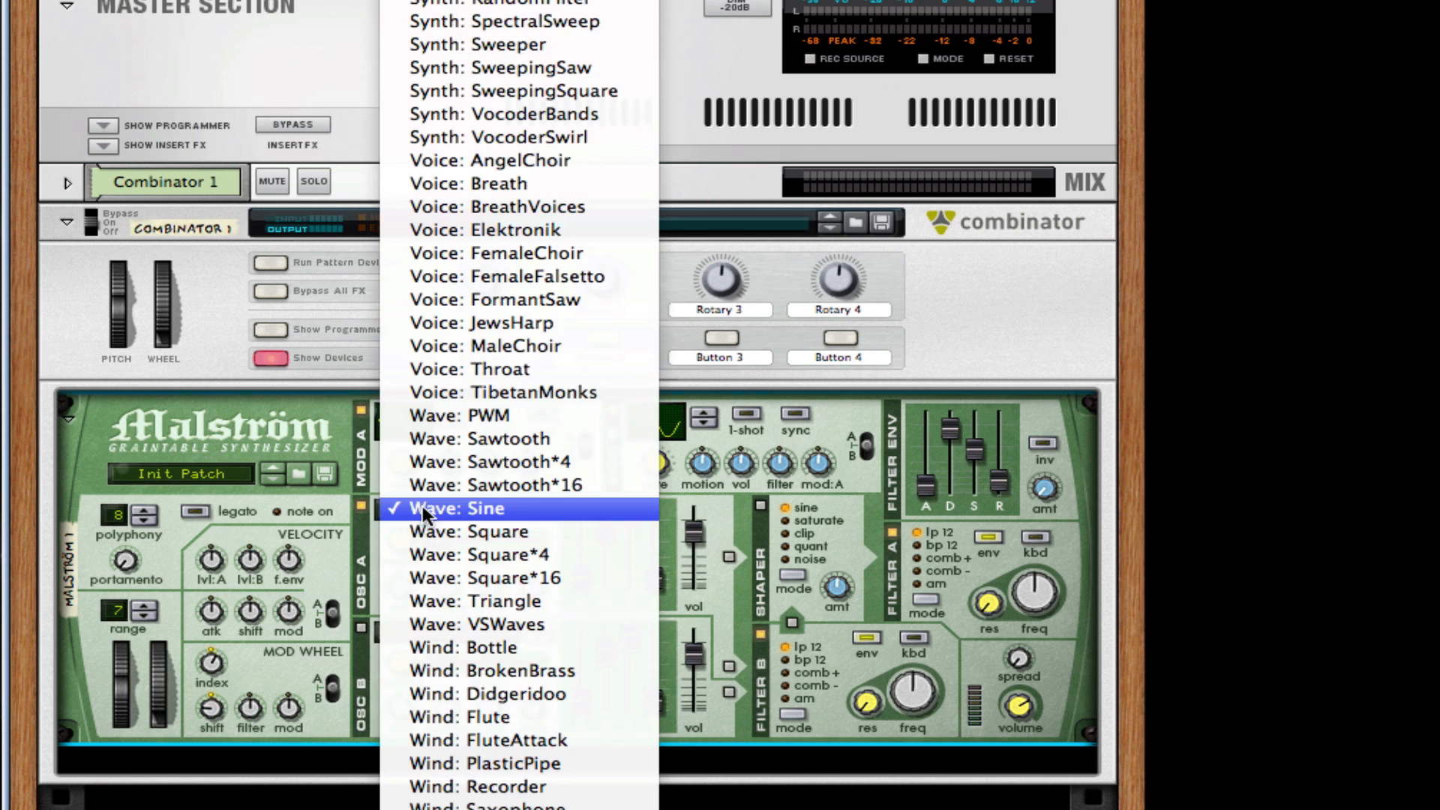
left_click(369, 411)
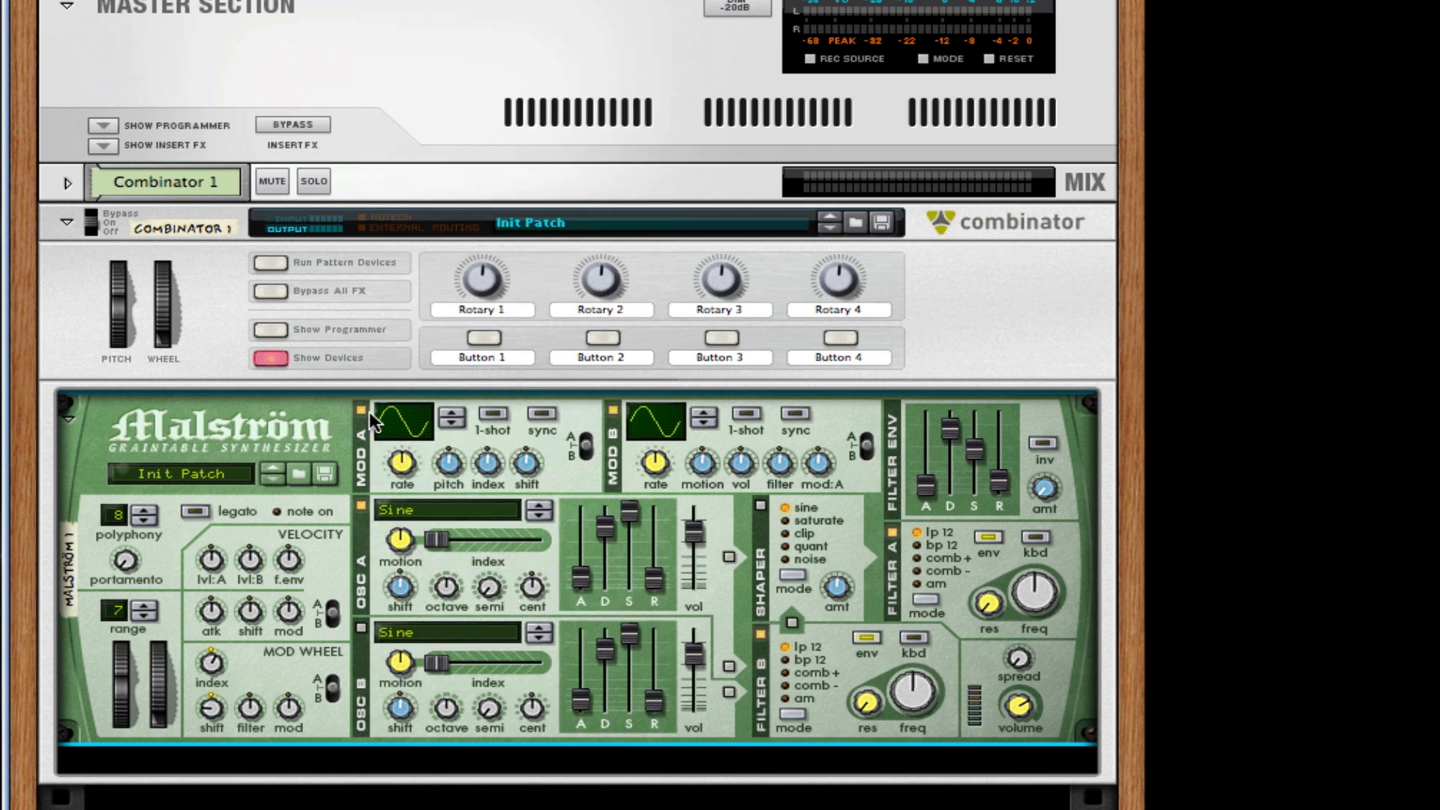
left_click(613, 409)
left_click(613, 409)
Set oscillator A's graintable to Synth: FM2, lower its motion and raise its index slightly.
left_click(434, 510)
scroll(542, 537, "up", 10)
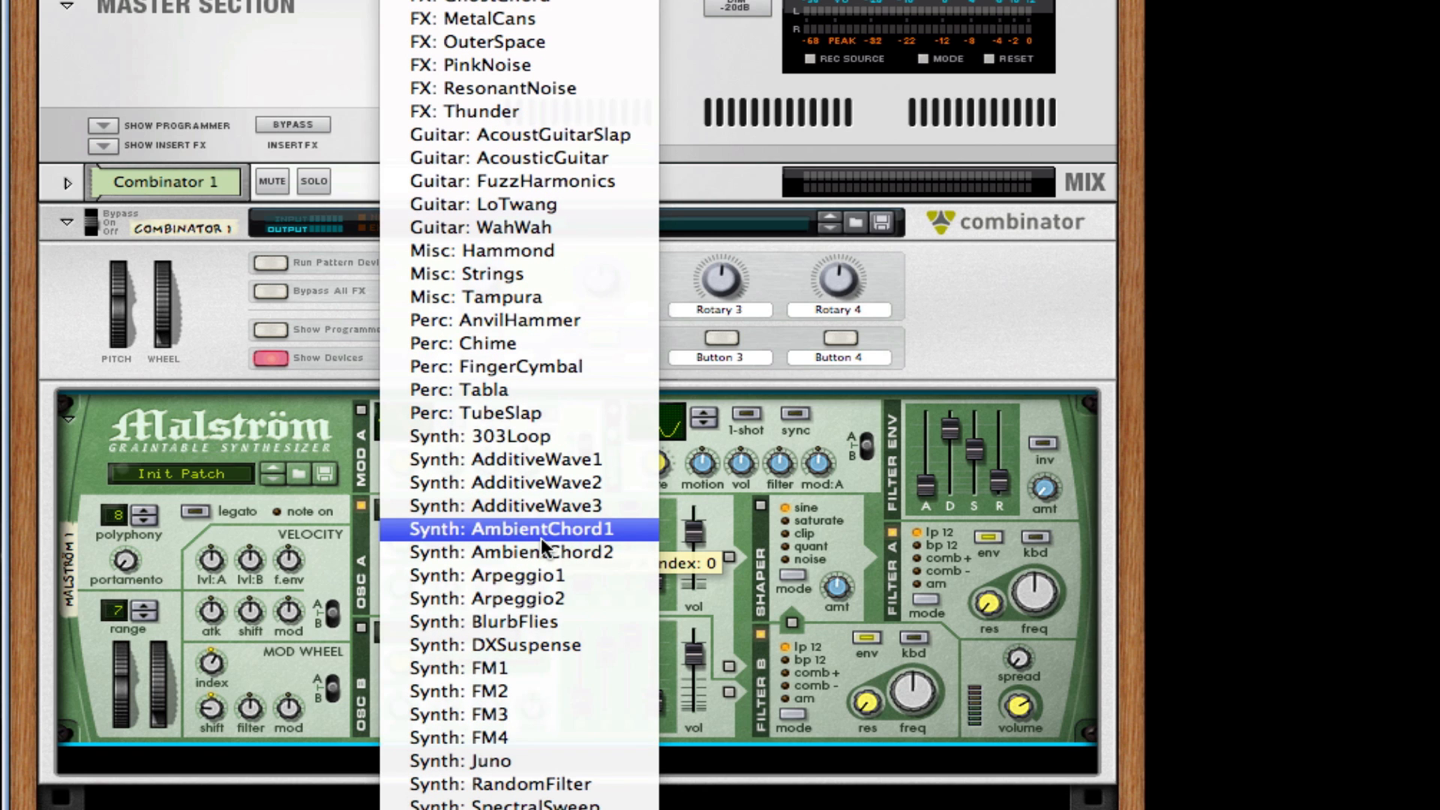
left_click(543, 691)
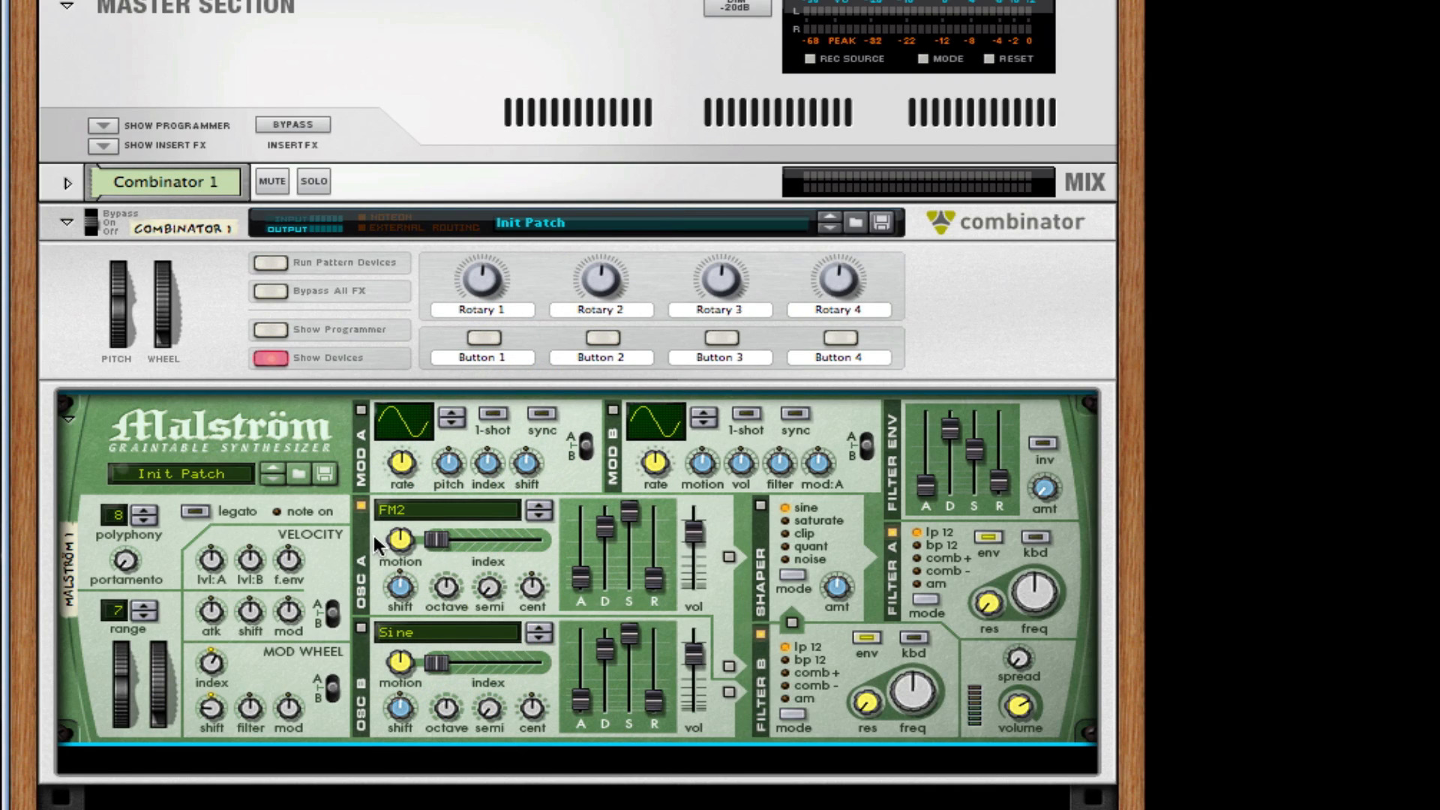
left_click_drag(437, 541, 449, 543)
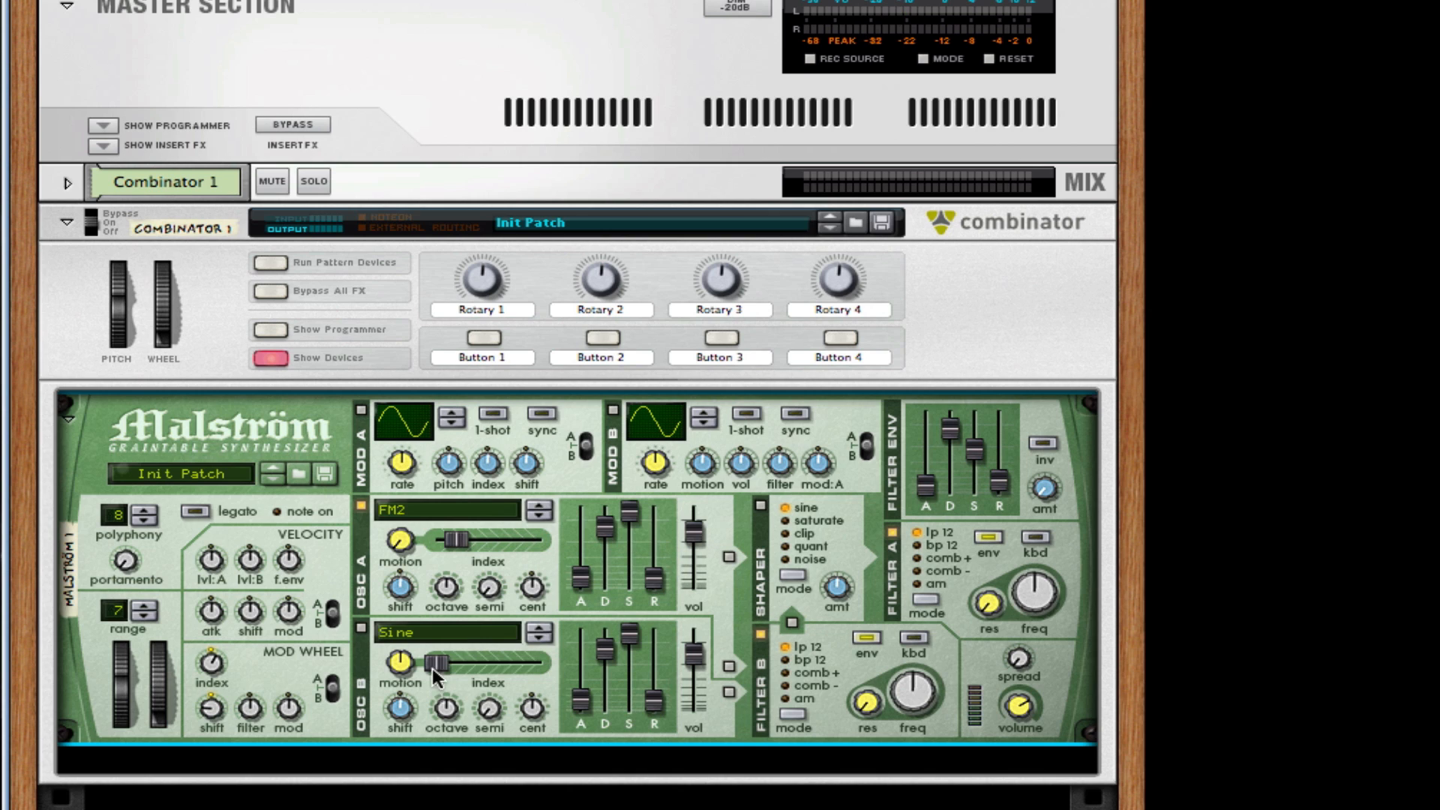
Turn on oscillator B with the Sawtooth wave and lower its octave.
left_click(360, 628)
left_click(539, 629)
left_click_drag(427, 717, 440, 722)
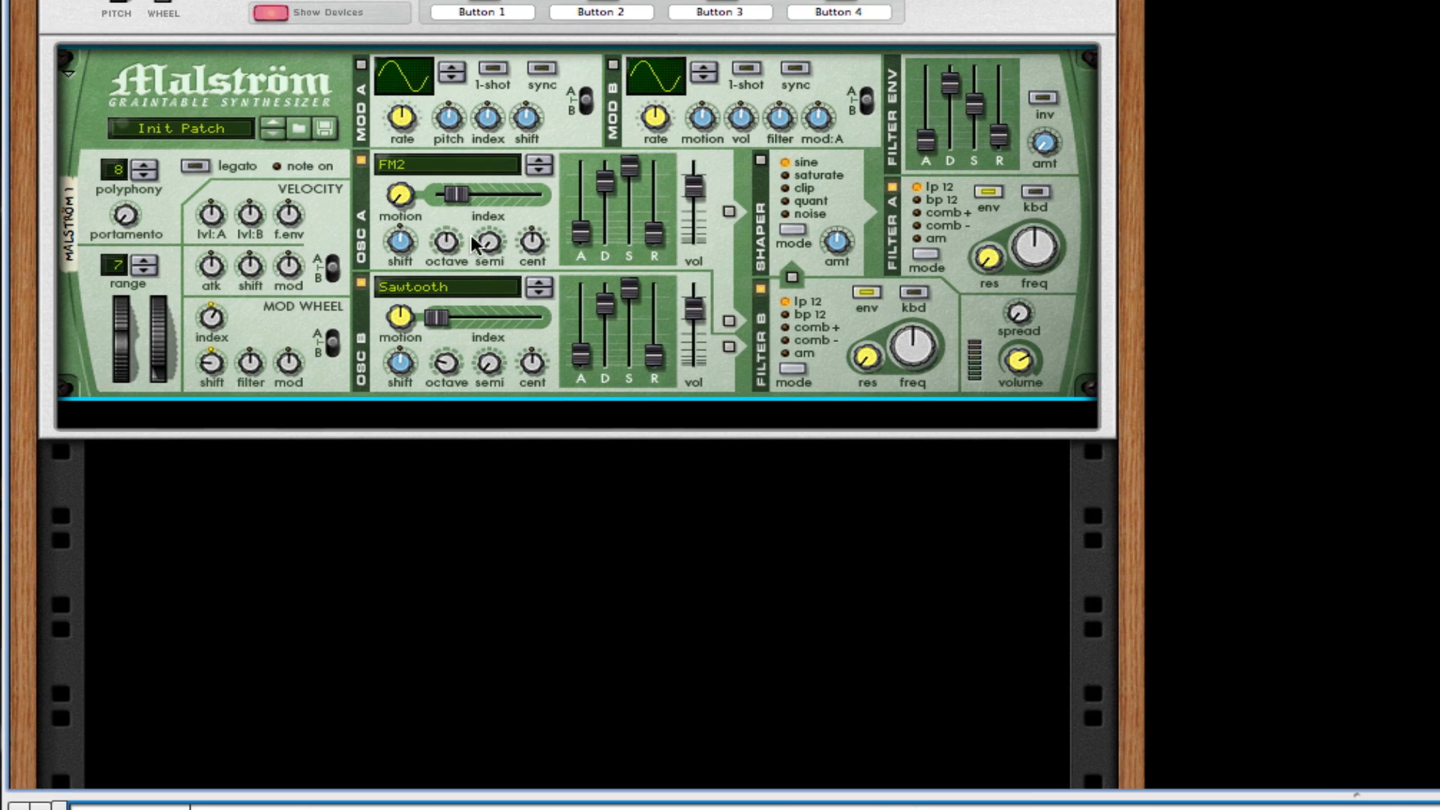
Add a Line 6 Bass Amp after the Malström and turn on its compressor.
right_click(308, 303)
mouse_move(639, 530)
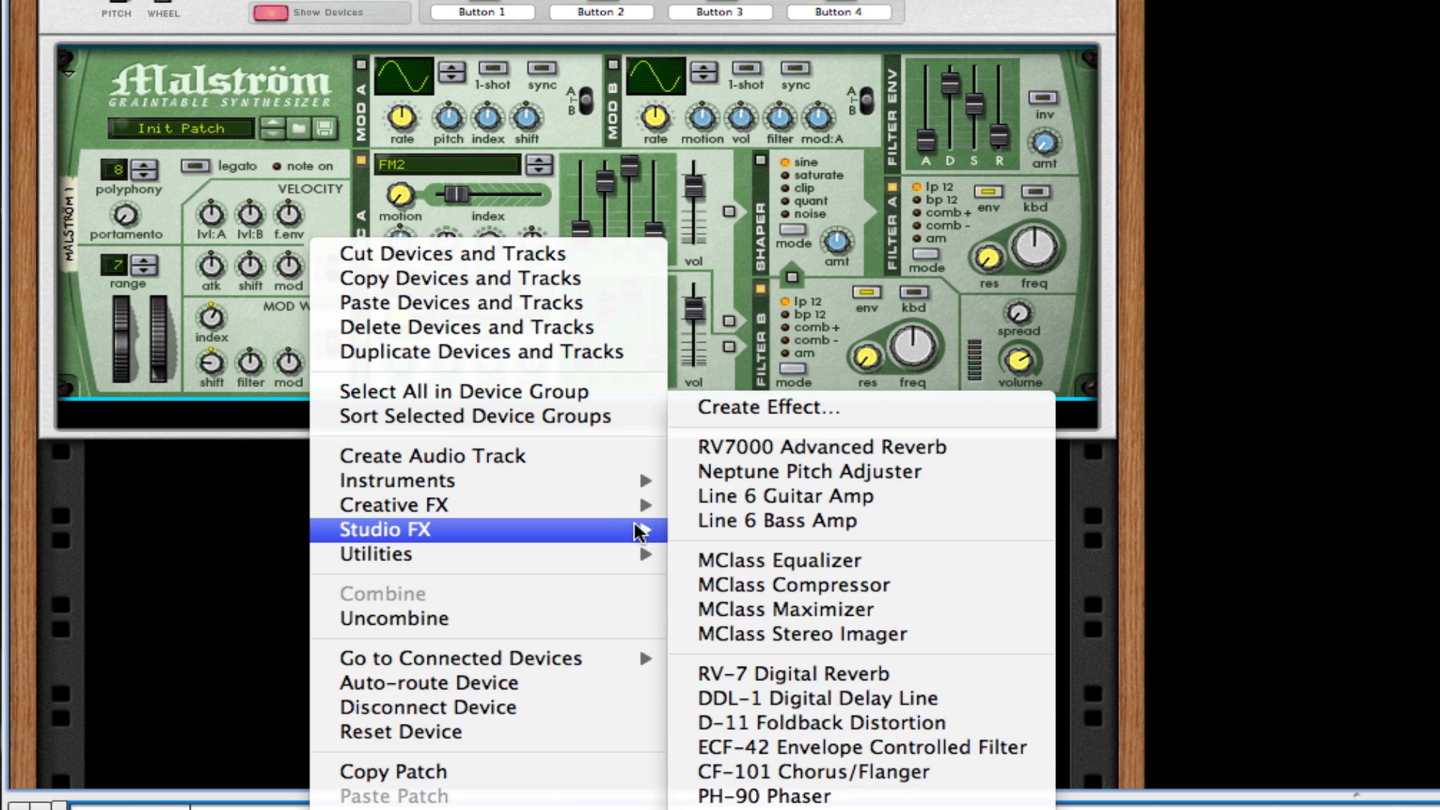
left_click(763, 512)
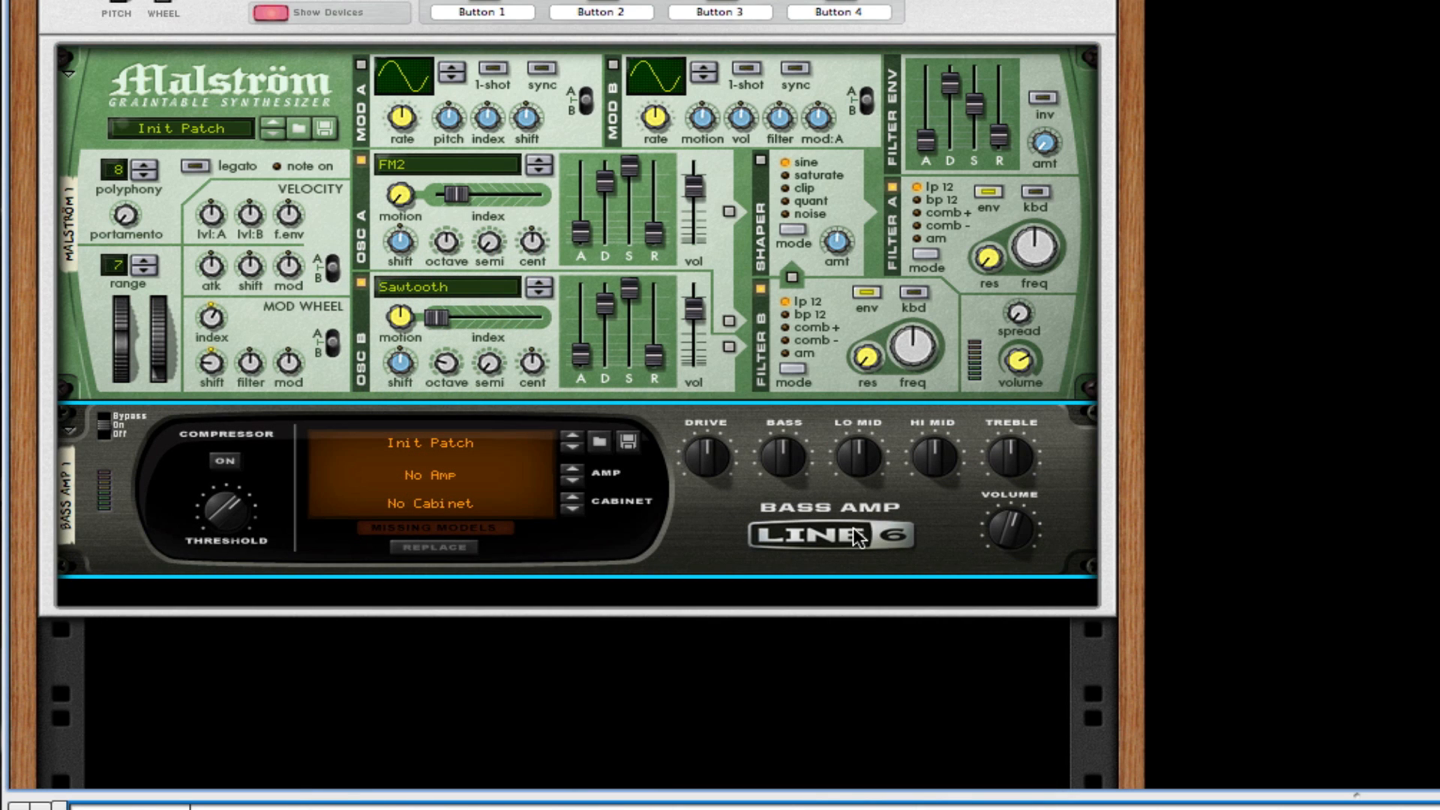
left_click(222, 463)
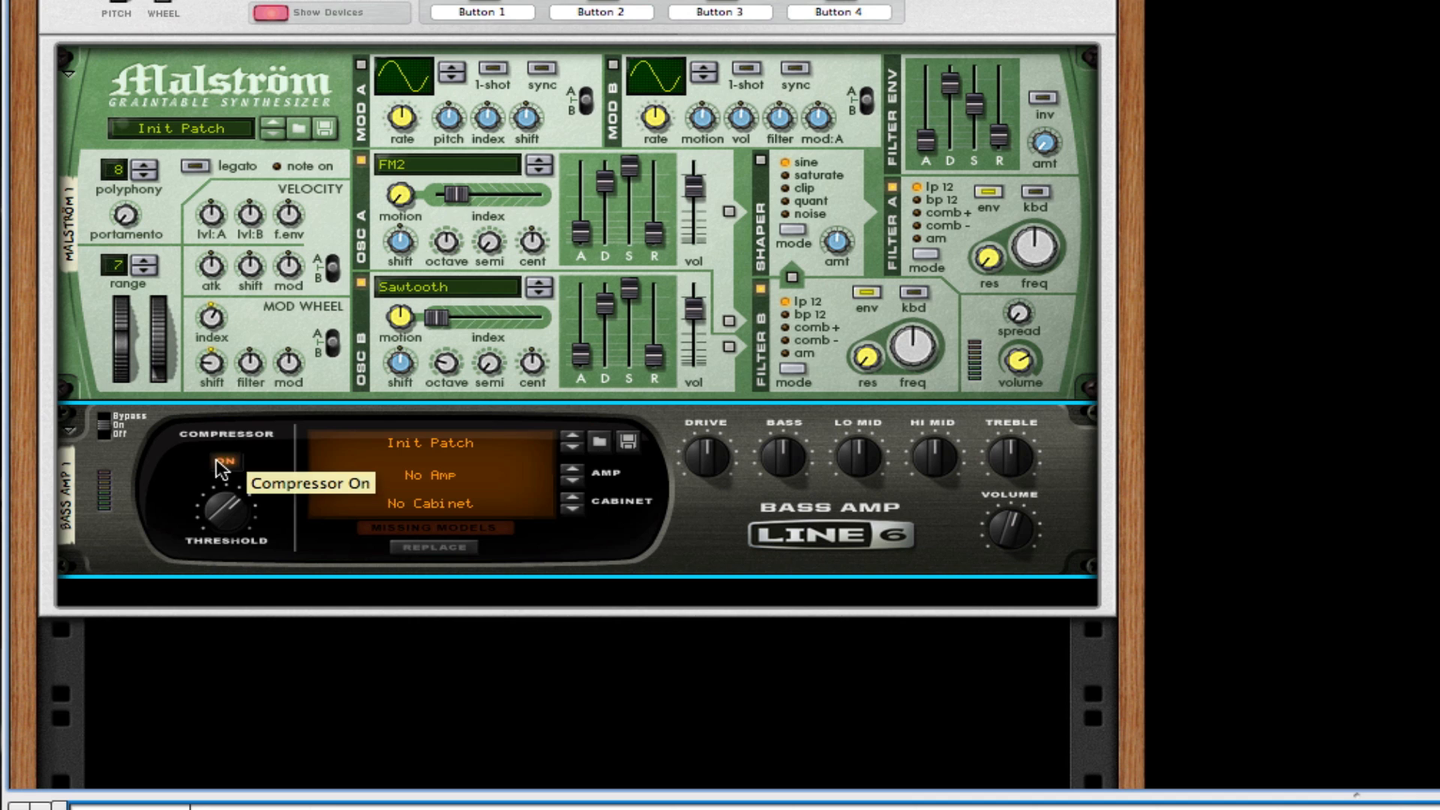
Add an MClass Equalizer after the bass amp and enable its Lo Cut, Param 1, Param 2 and Hi Shelf bands.
right_click(712, 538)
mouse_move(900, 530)
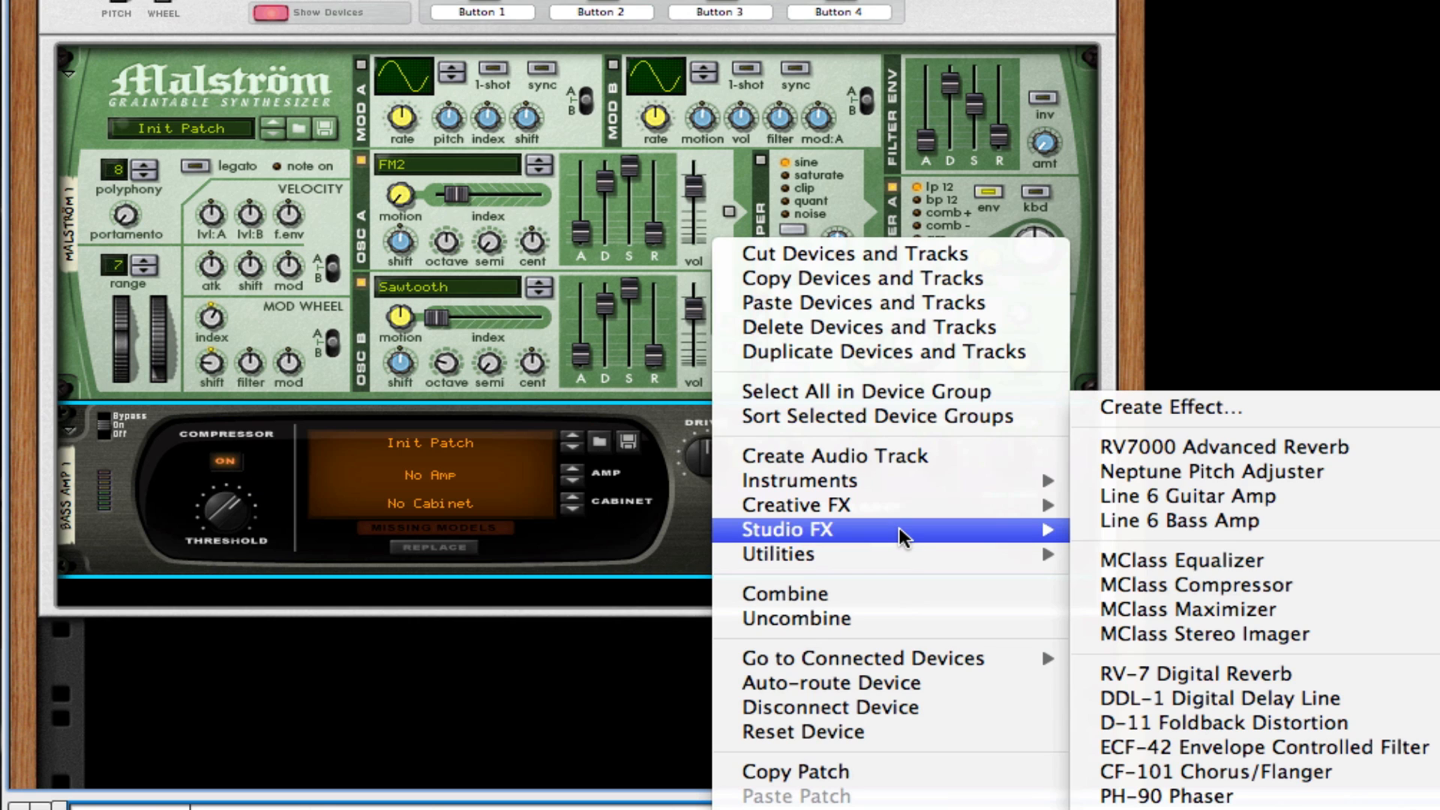
left_click(1255, 563)
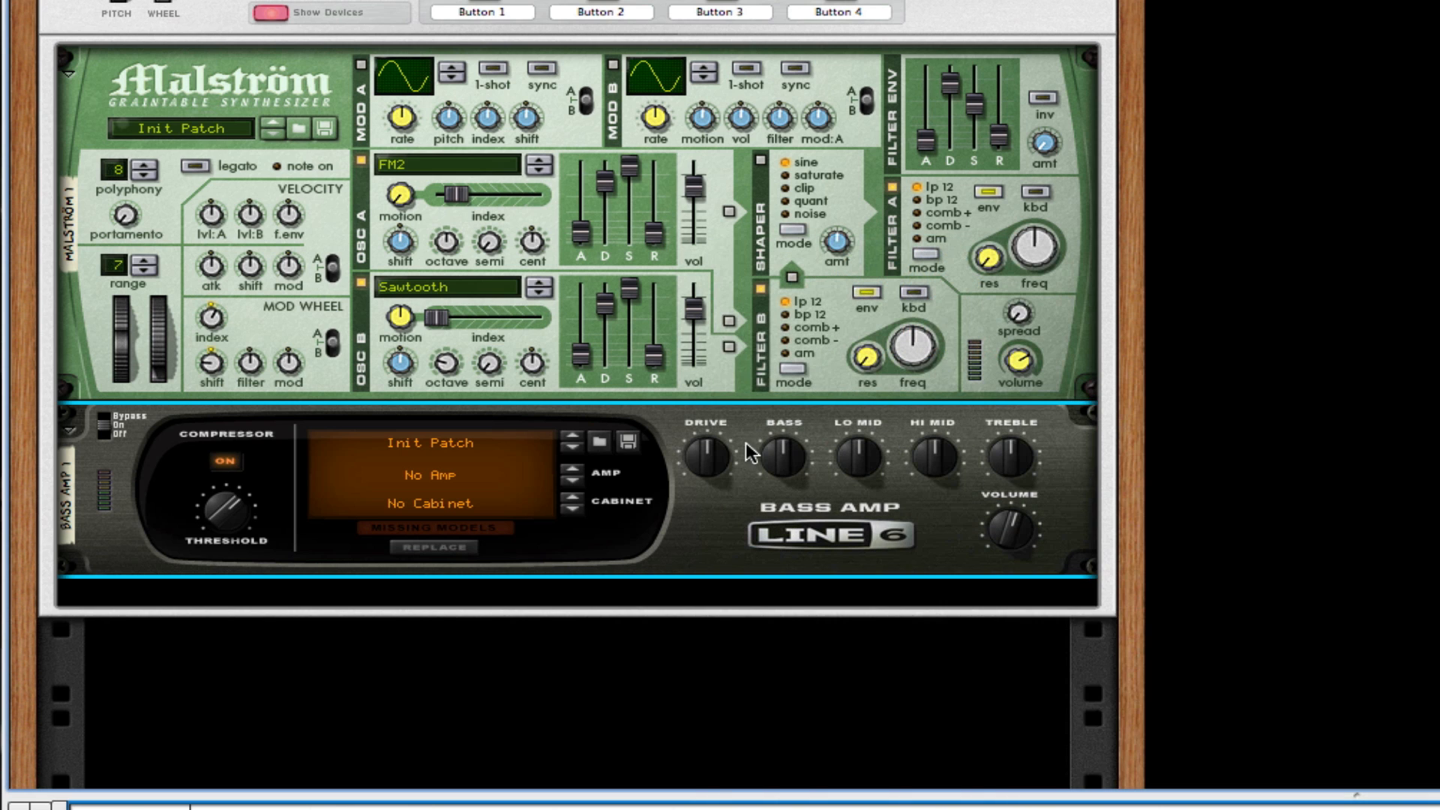
scroll(647, 553, "down", 3)
scroll(625, 358, "down", 1)
left_click(624, 360)
left_click(781, 360)
left_click(881, 360)
left_click(982, 360)
Set the equalizer's Param 1 band to about 126 Hz with -18.3 dB gain and raise its Q to maximum.
left_click_drag(828, 388, 830, 411)
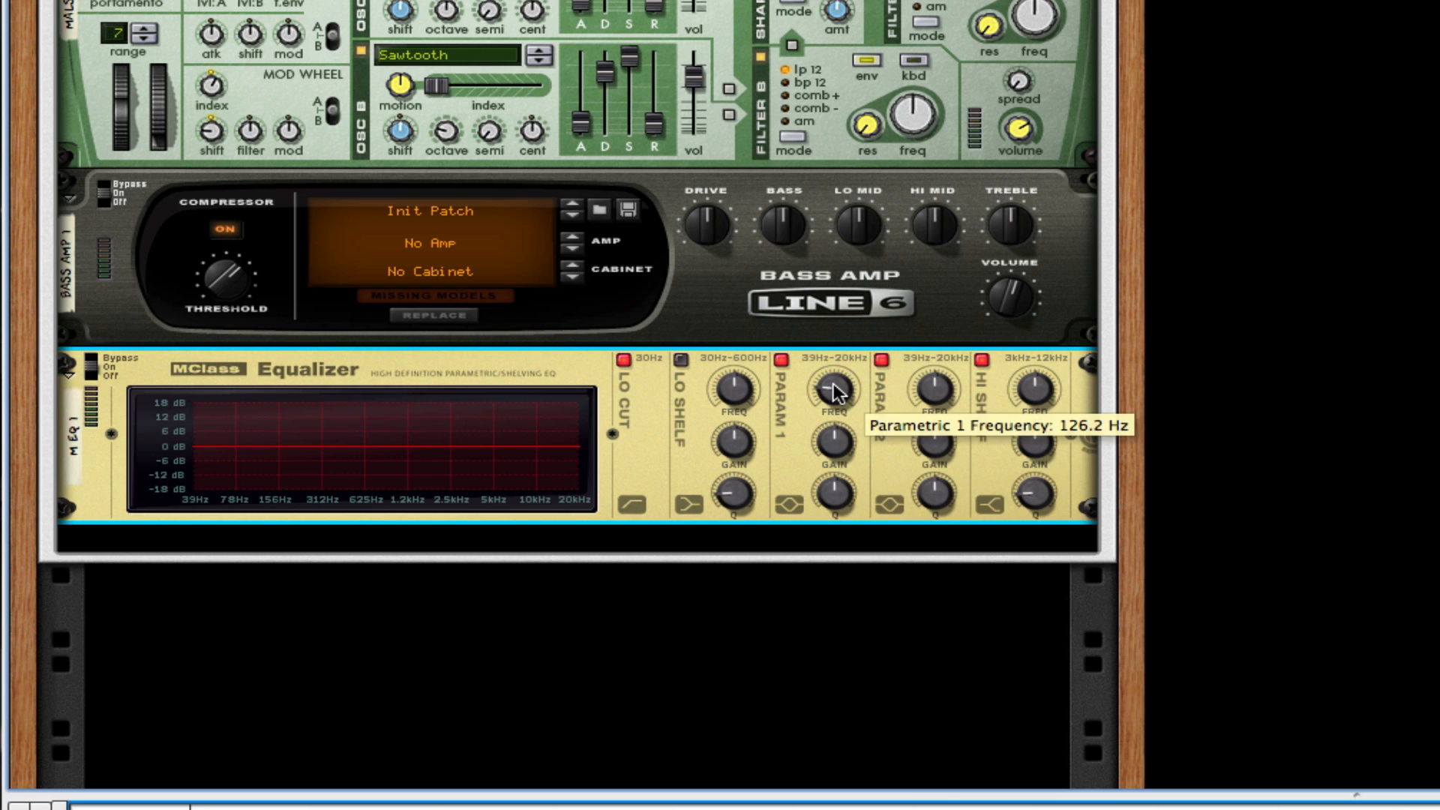
left_click_drag(844, 447, 843, 556)
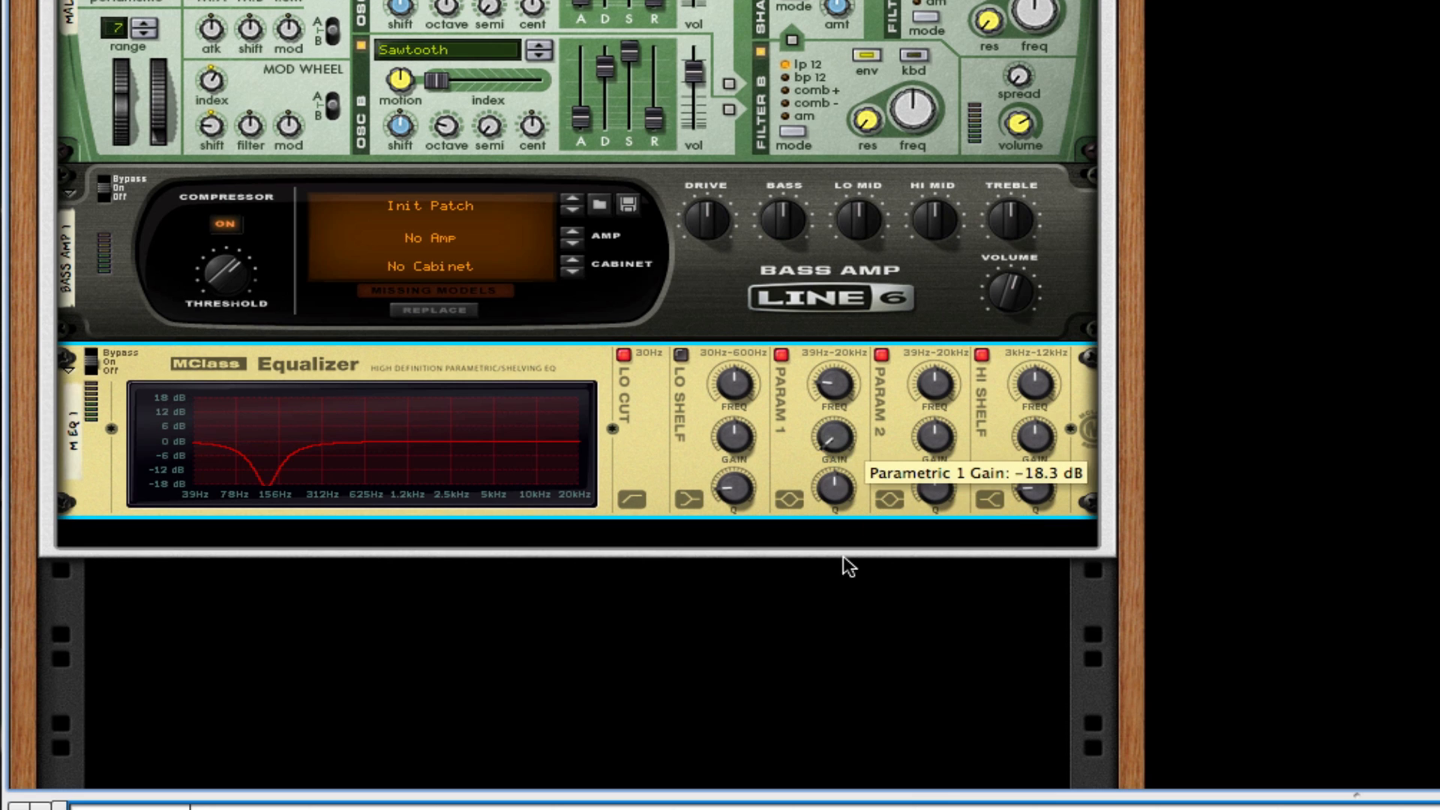
left_click_drag(834, 489, 861, 314)
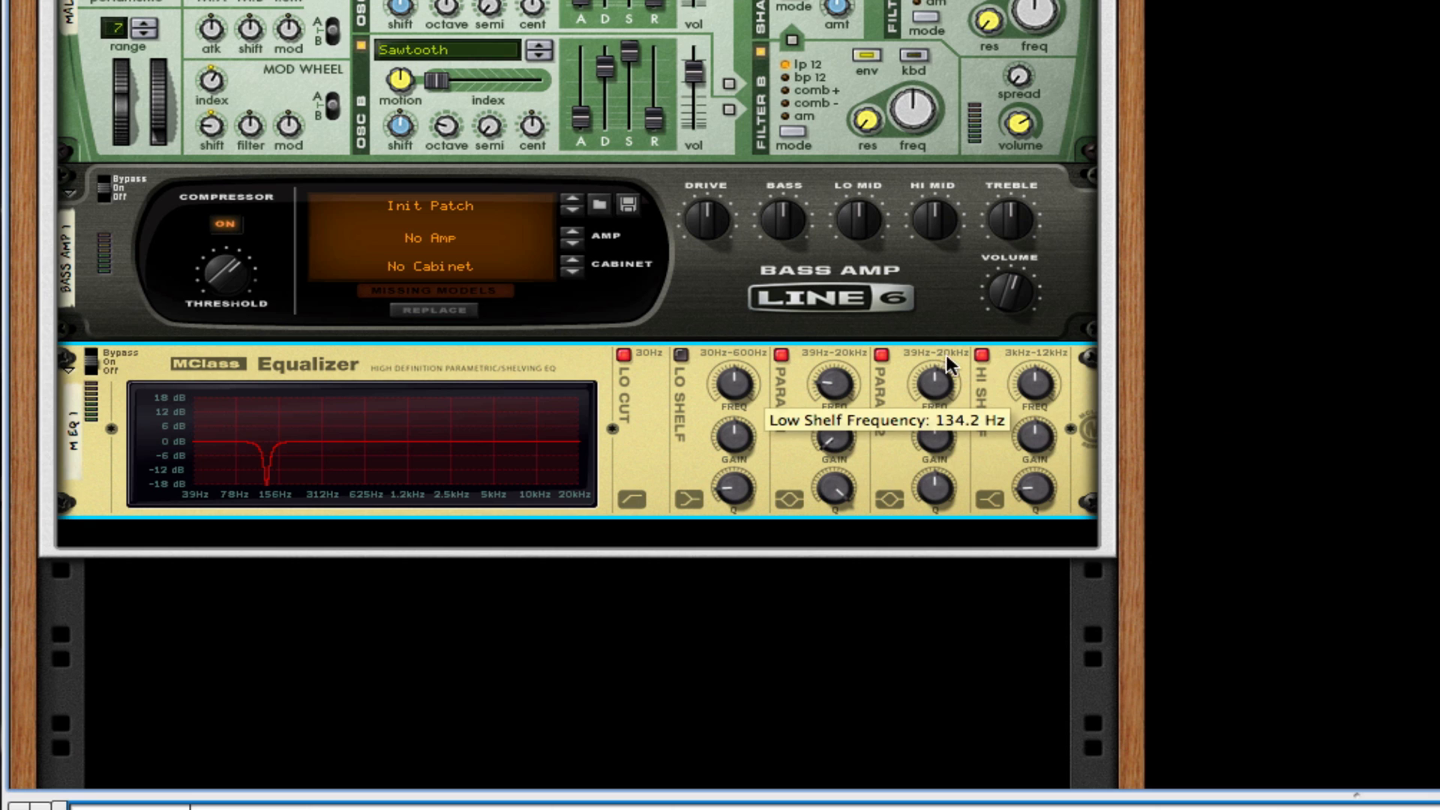
Set the equalizer's Param 2 frequency to 3.136 kHz, with gain at minimum and Q at maximum.
left_click_drag(933, 385, 938, 373)
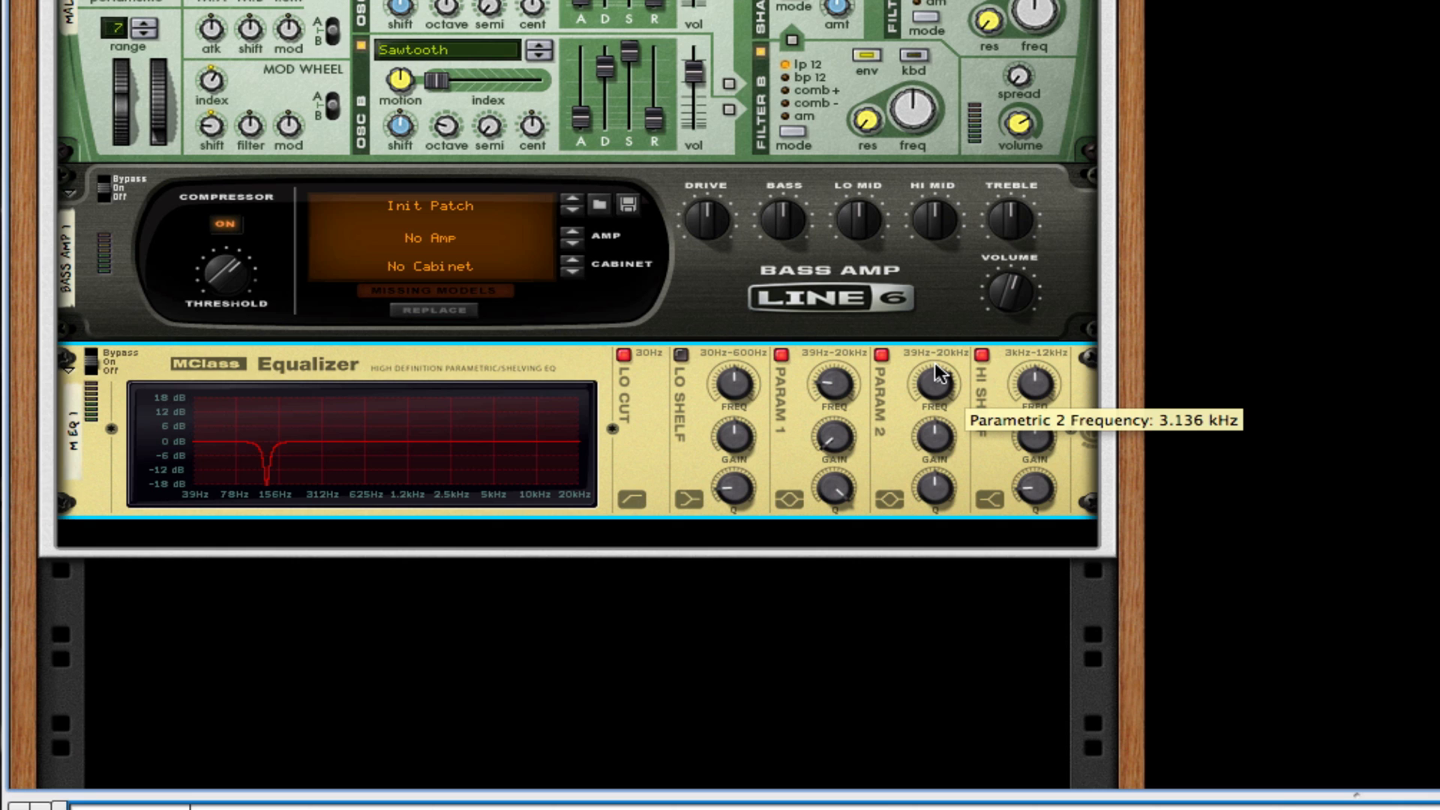
left_click_drag(934, 437, 964, 315)
Set the equalizer's Hi Shelf frequency to 3 kHz and gain to about 5.7 dB, and raise its Q to maximum.
left_click_drag(1035, 384, 1033, 466)
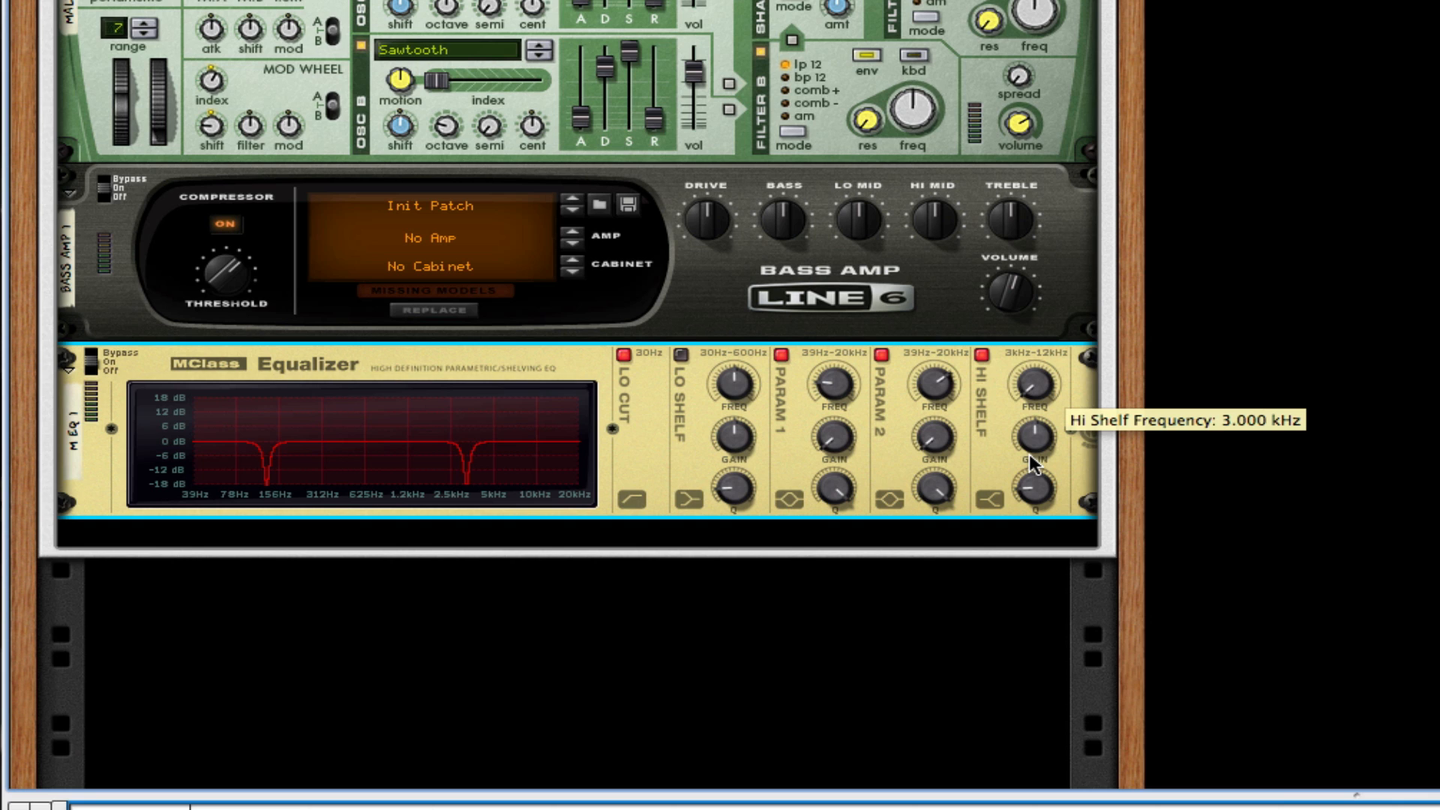
left_click_drag(1029, 439, 1034, 435)
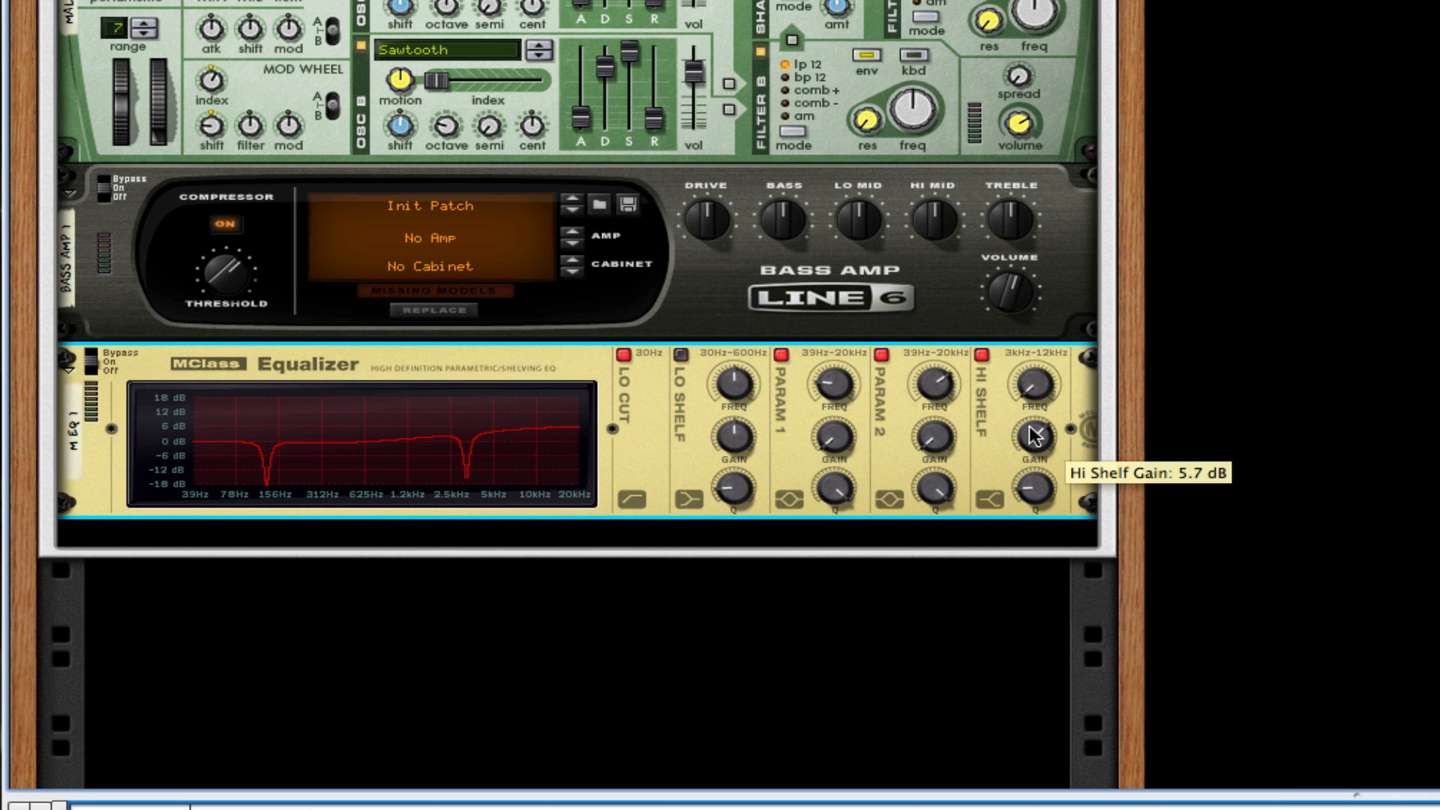
left_click_drag(1034, 506, 1026, 264)
Add a Scream 4 Distortion after the equalizer and set its damage type to Tube.
scroll(666, 341, "down", 1)
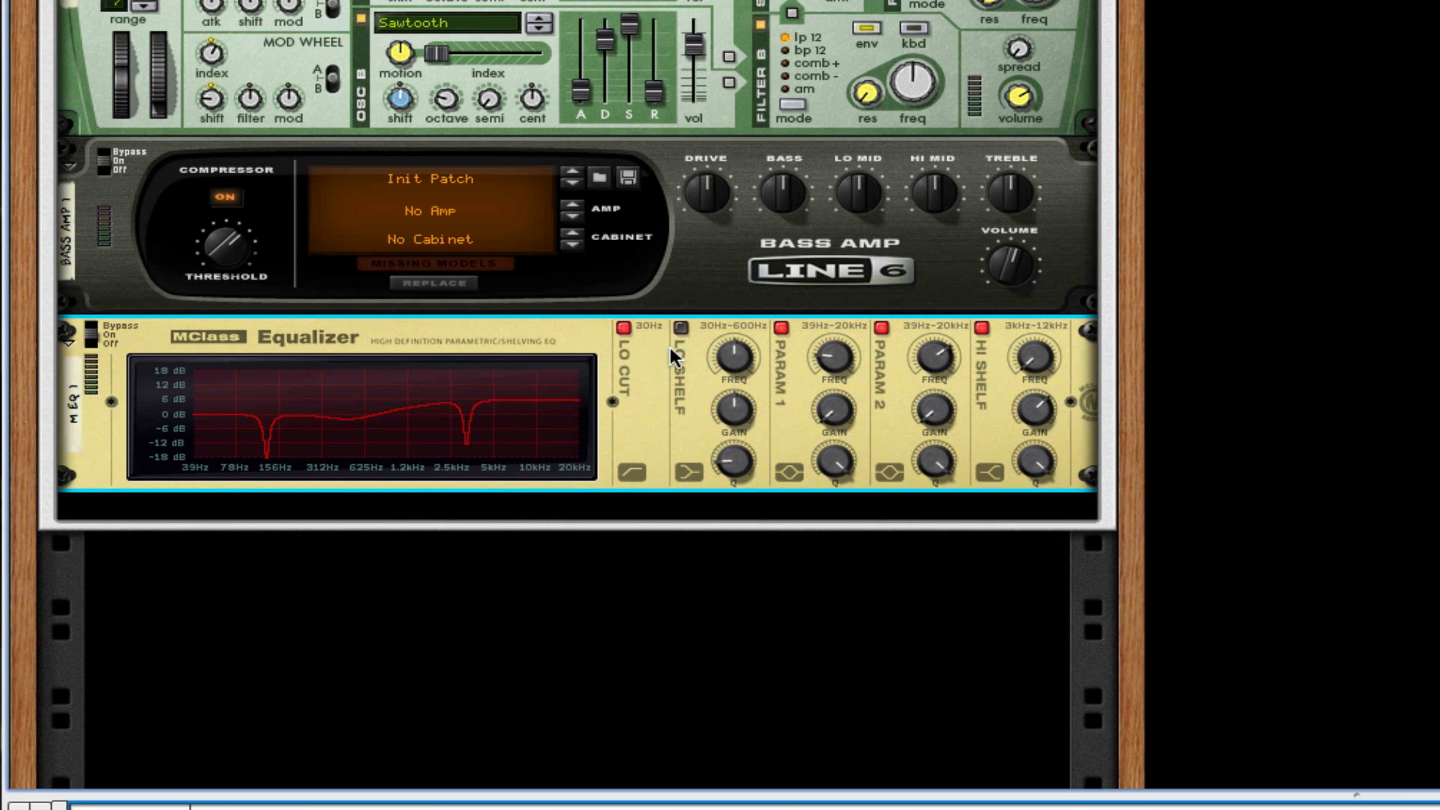
right_click(676, 388)
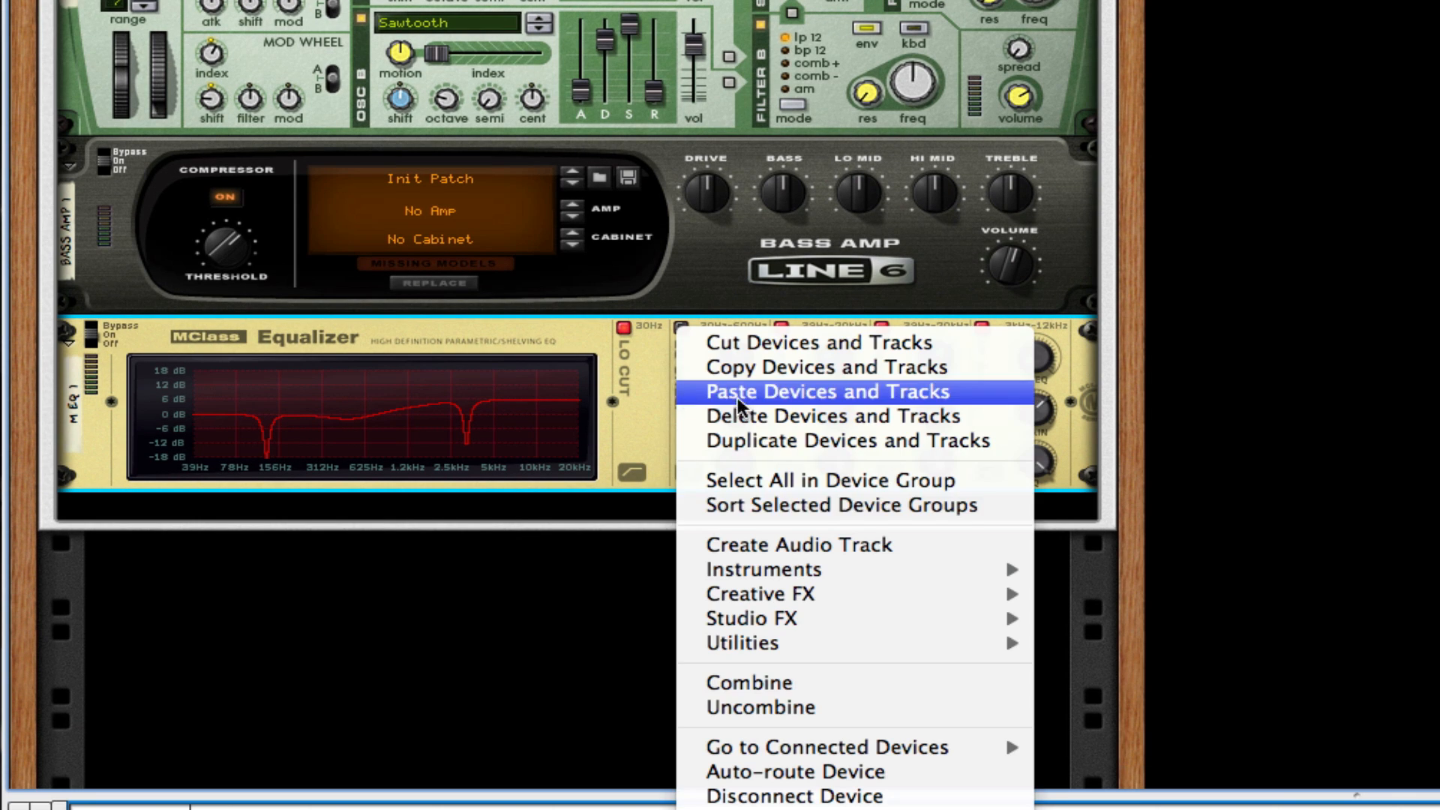
mouse_move(854, 586)
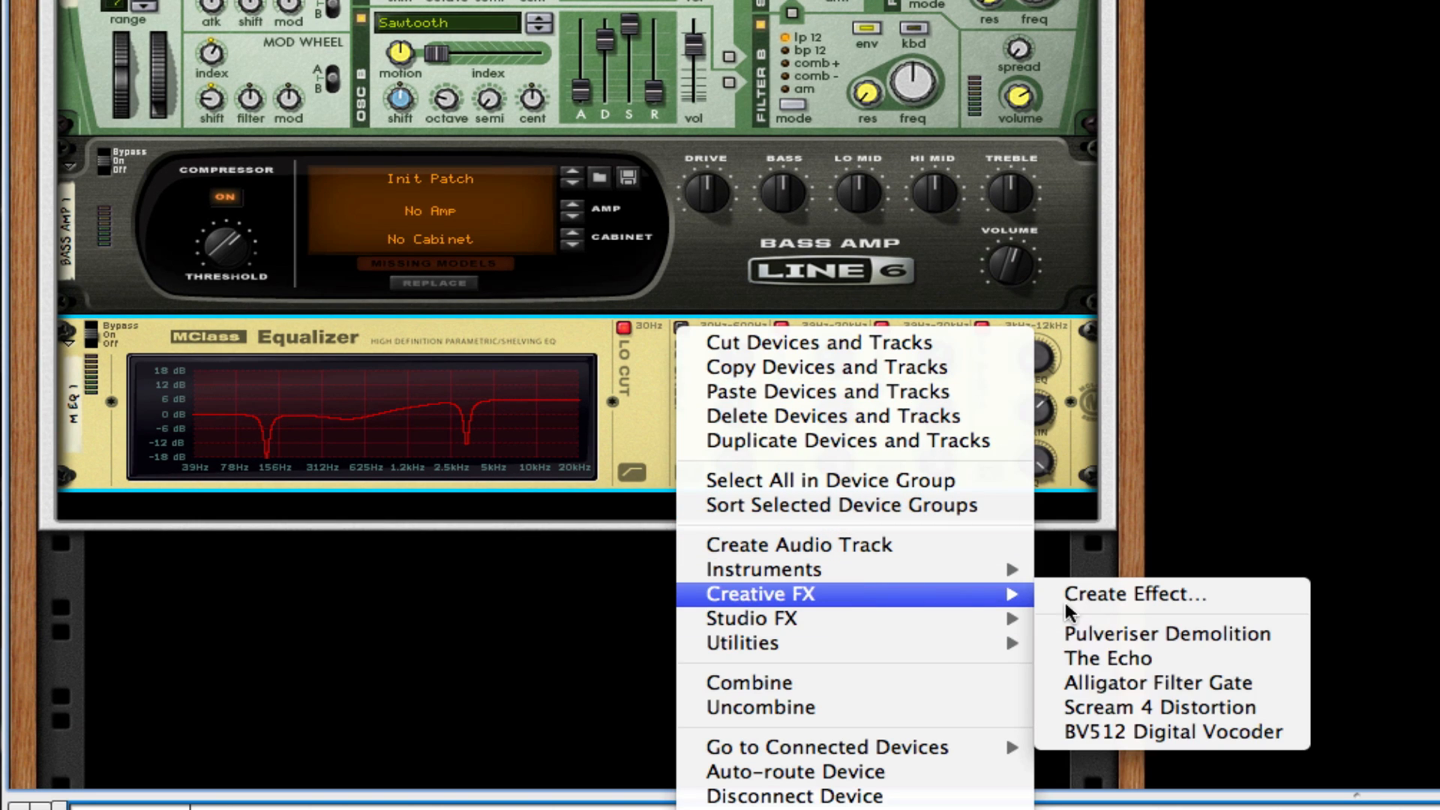
left_click(1130, 713)
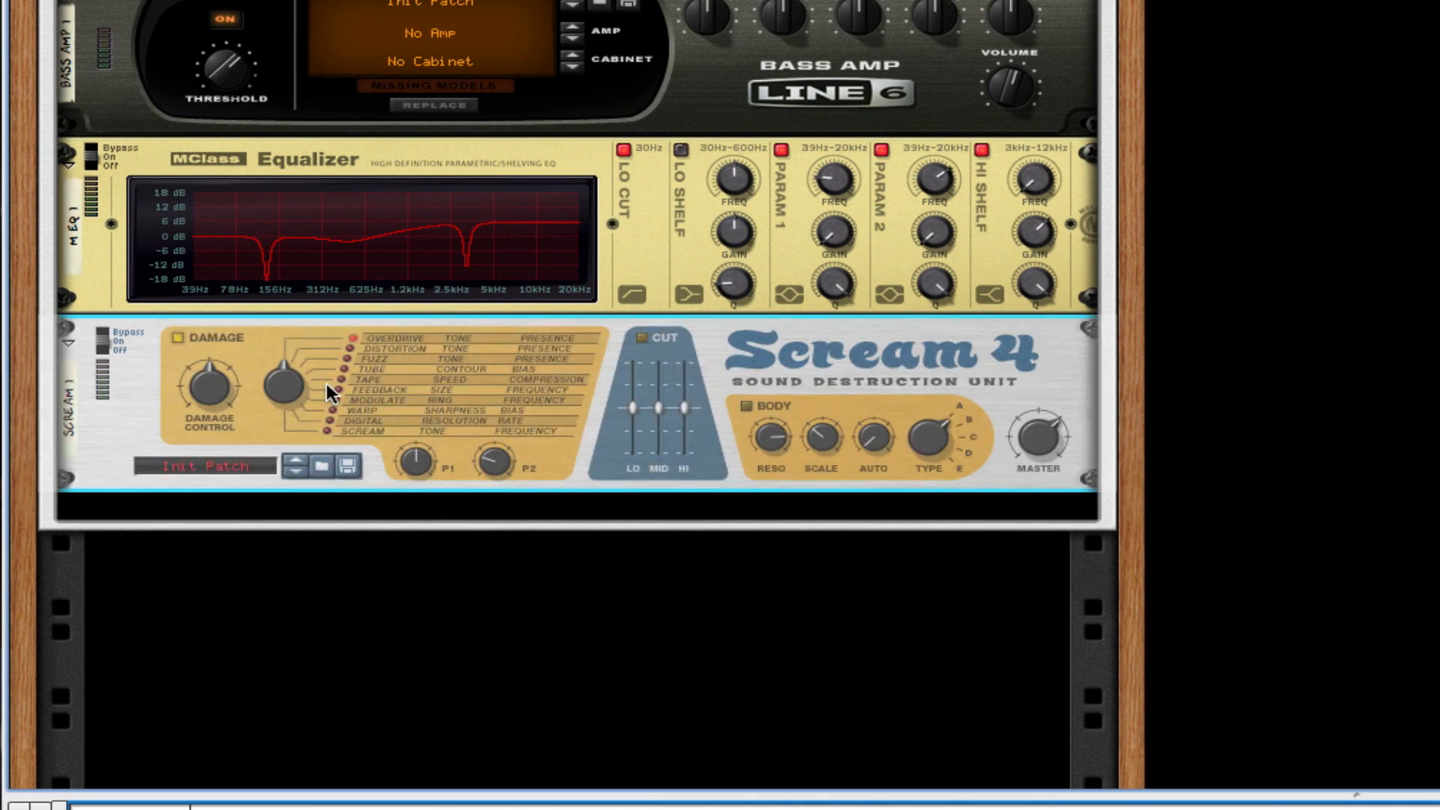
left_click_drag(288, 386, 289, 353)
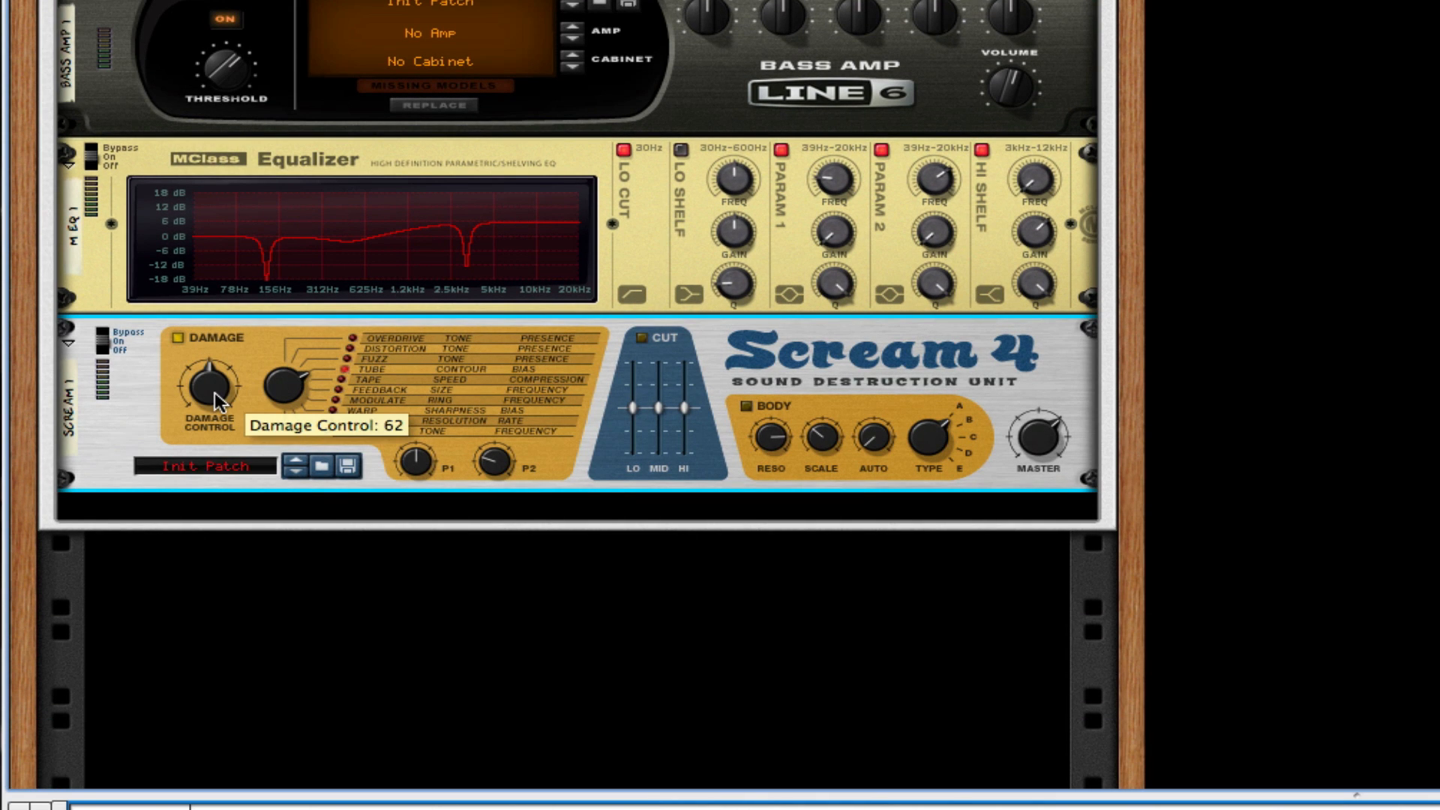
Raise the Scream 4's damage control, P1 and P2 to maximum.
left_click_drag(215, 393, 216, 345)
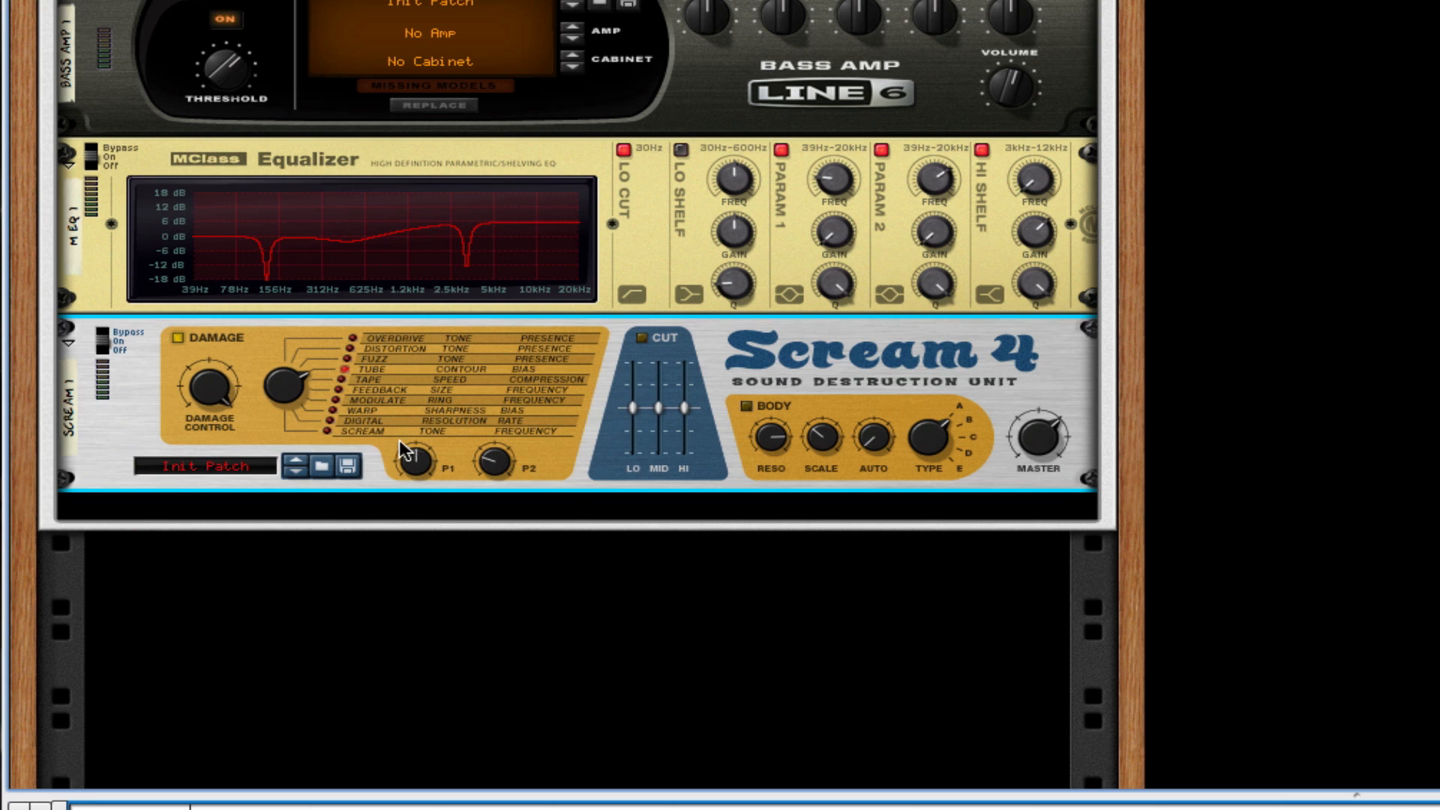
left_click_drag(411, 463, 417, 461)
left_click_drag(495, 459, 475, 323)
Add a COMP-01 compressor after the Scream 4.
right_click(593, 414)
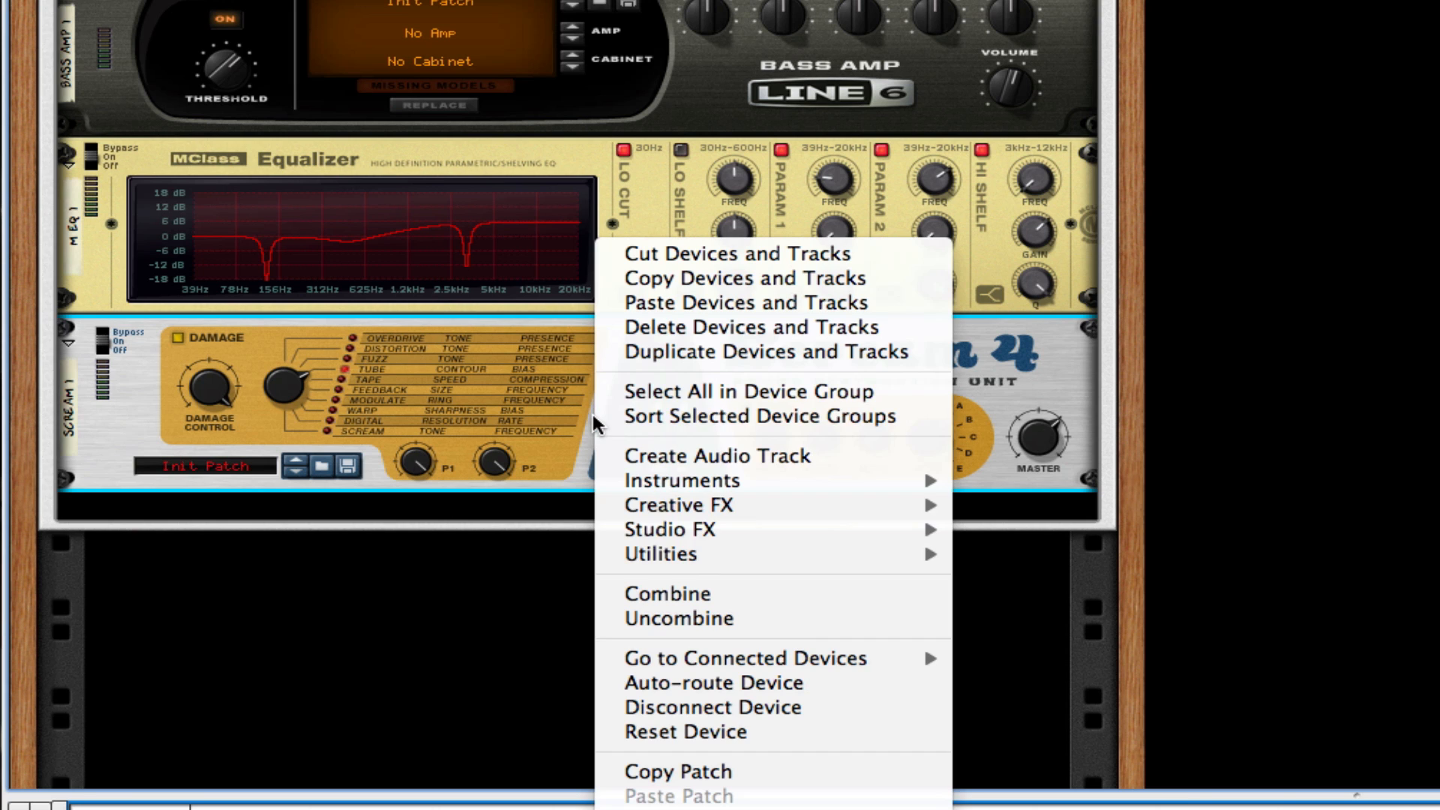
mouse_move(735, 530)
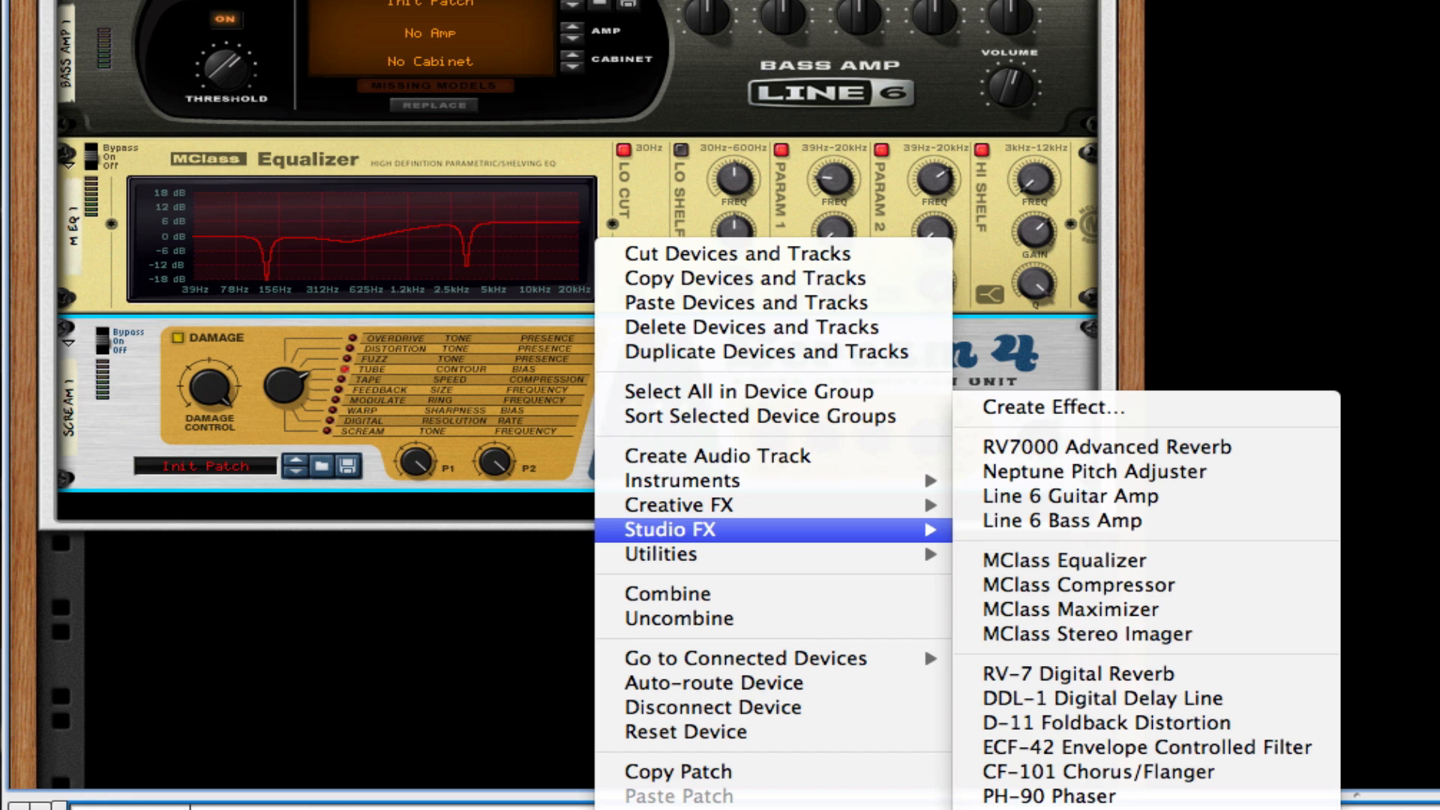
left_click(1050, 809)
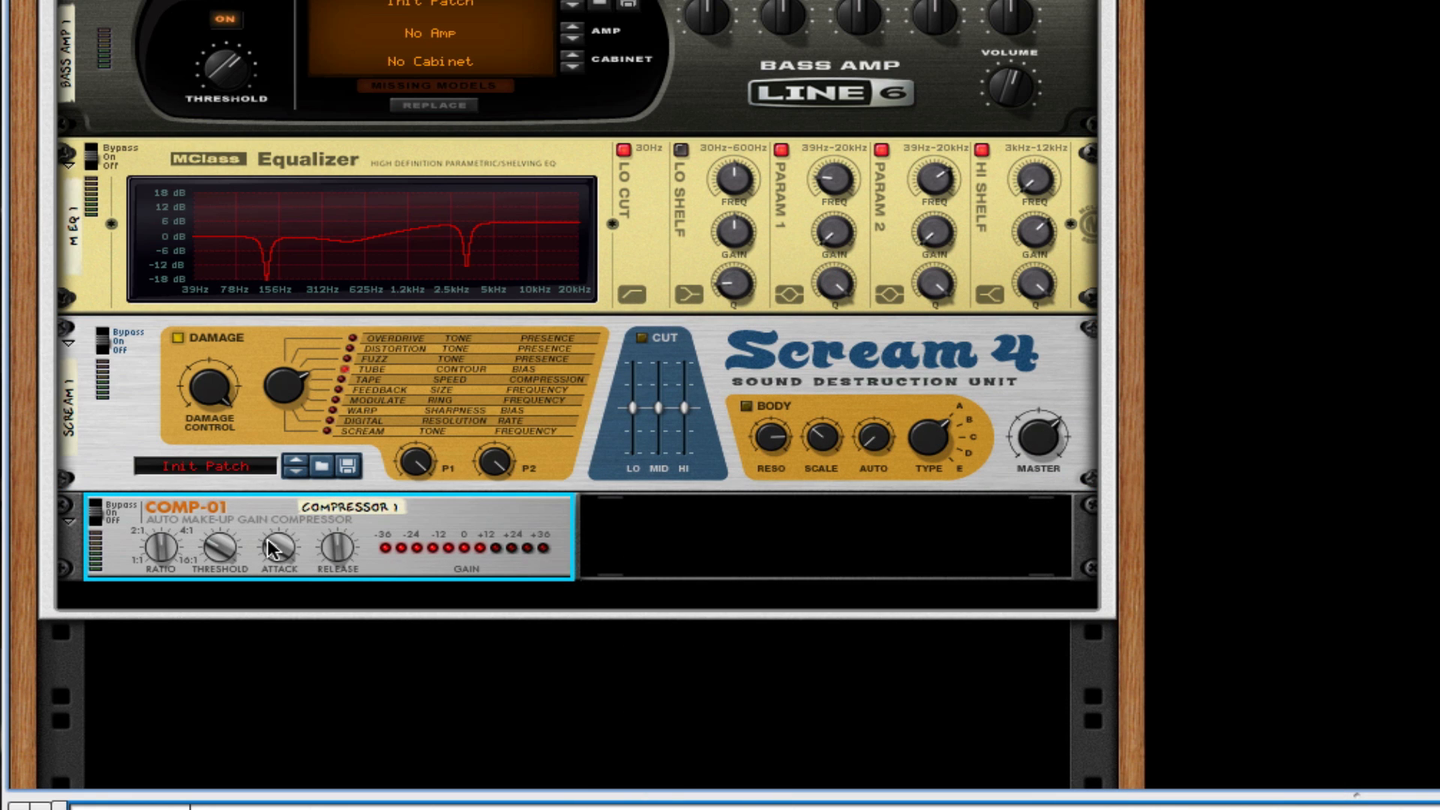
Raise the COMP-01's ratio and threshold, adjust its attack, and set its release to 74.
left_click_drag(163, 546, 228, 529)
left_click_drag(294, 561, 306, 620)
left_click_drag(349, 562, 350, 548)
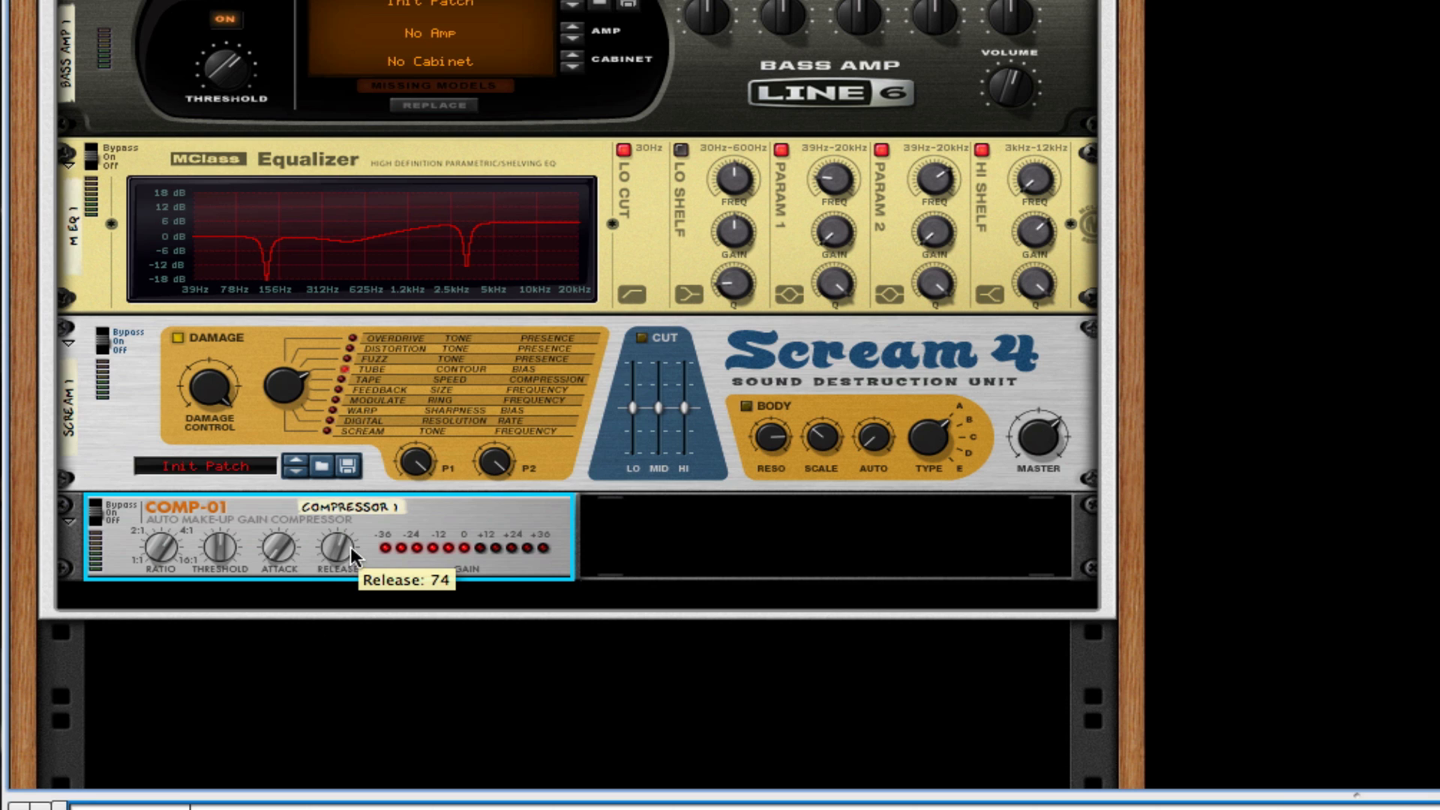
right_click(489, 559)
left_click(373, 536)
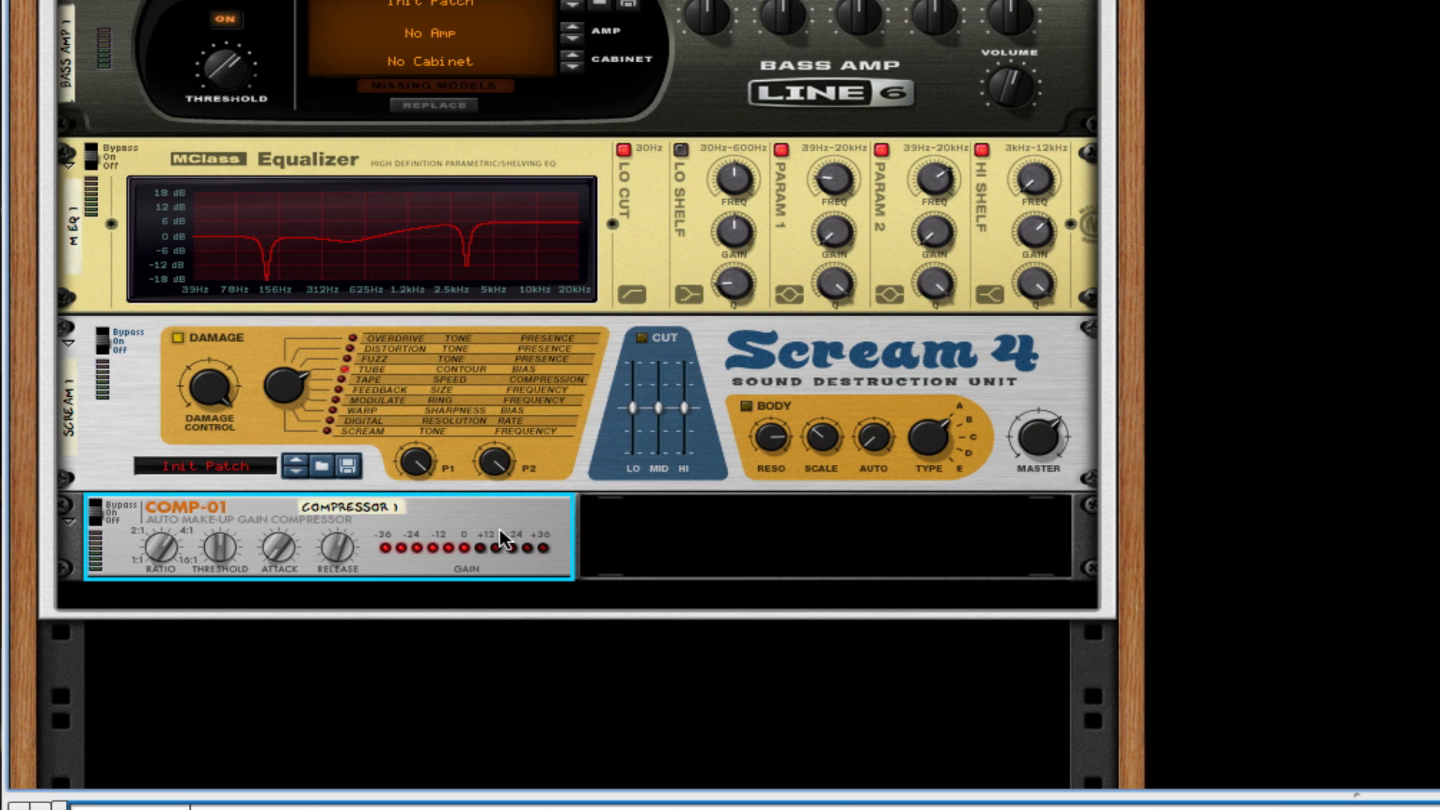
Add a PEQ-2 Two Band Parametric EQ after the COMP-01 compressor.
right_click(478, 513)
mouse_move(708, 624)
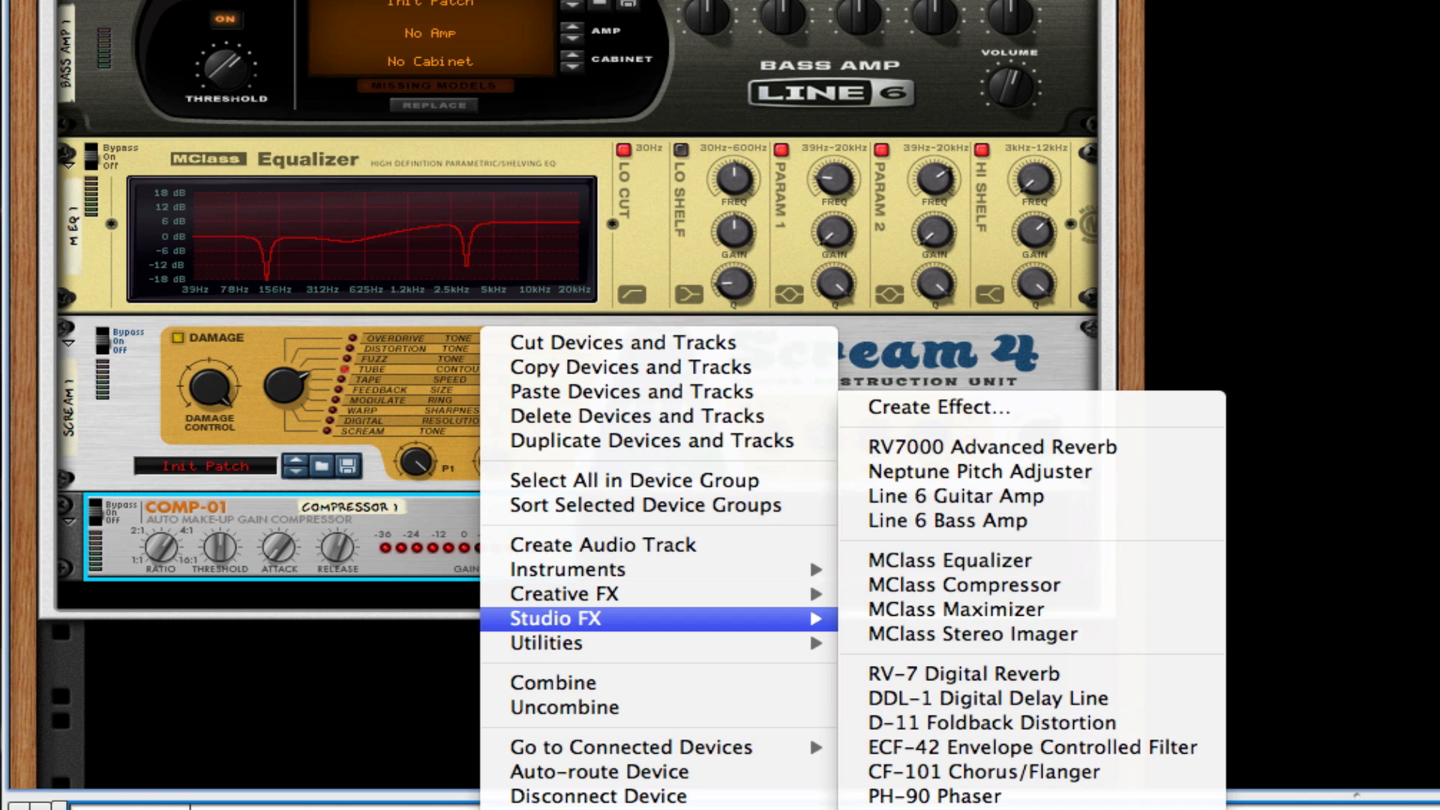
left_click(938, 809)
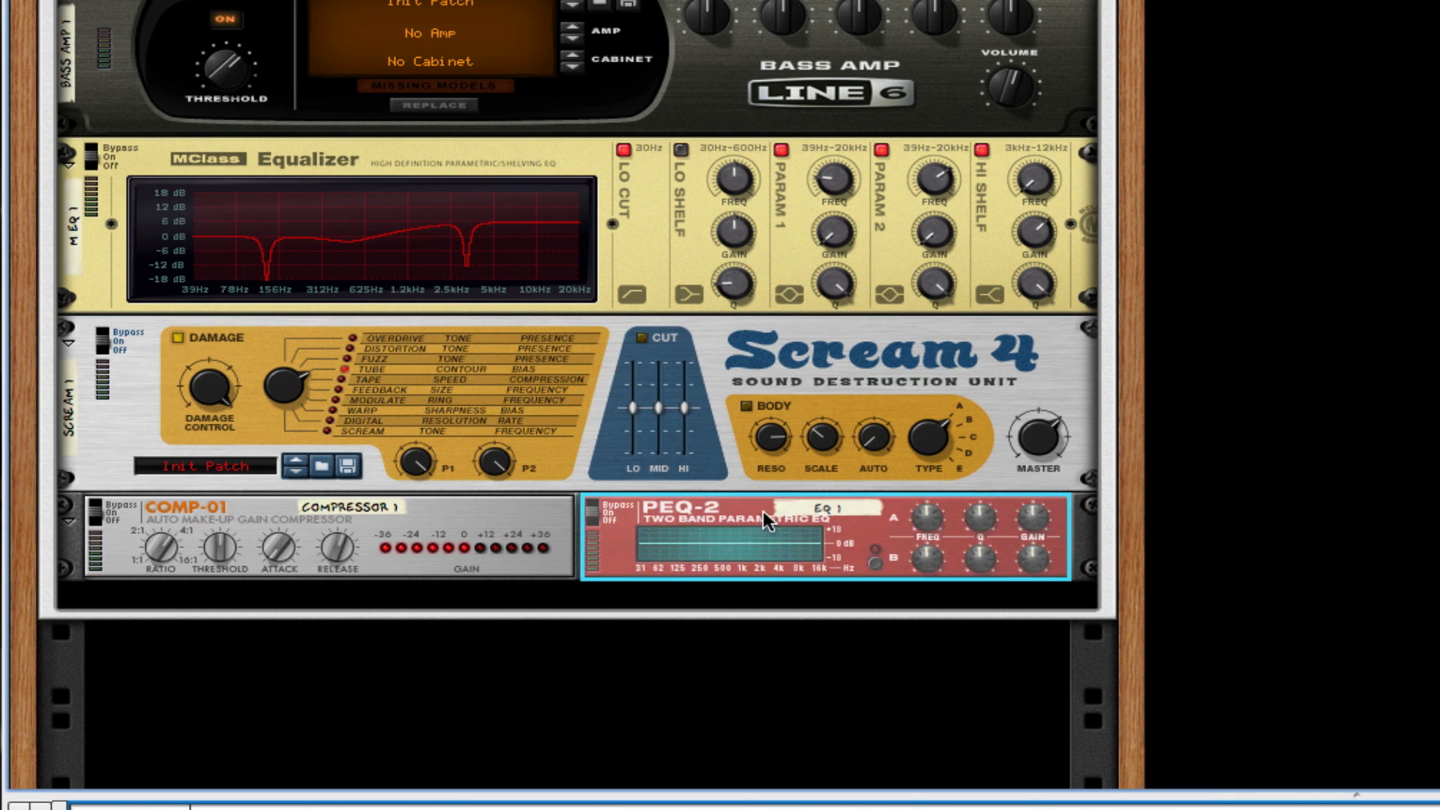
Lower the PEQ-2's filter A frequency, Q and gain to minimum.
mouse_move(931, 522)
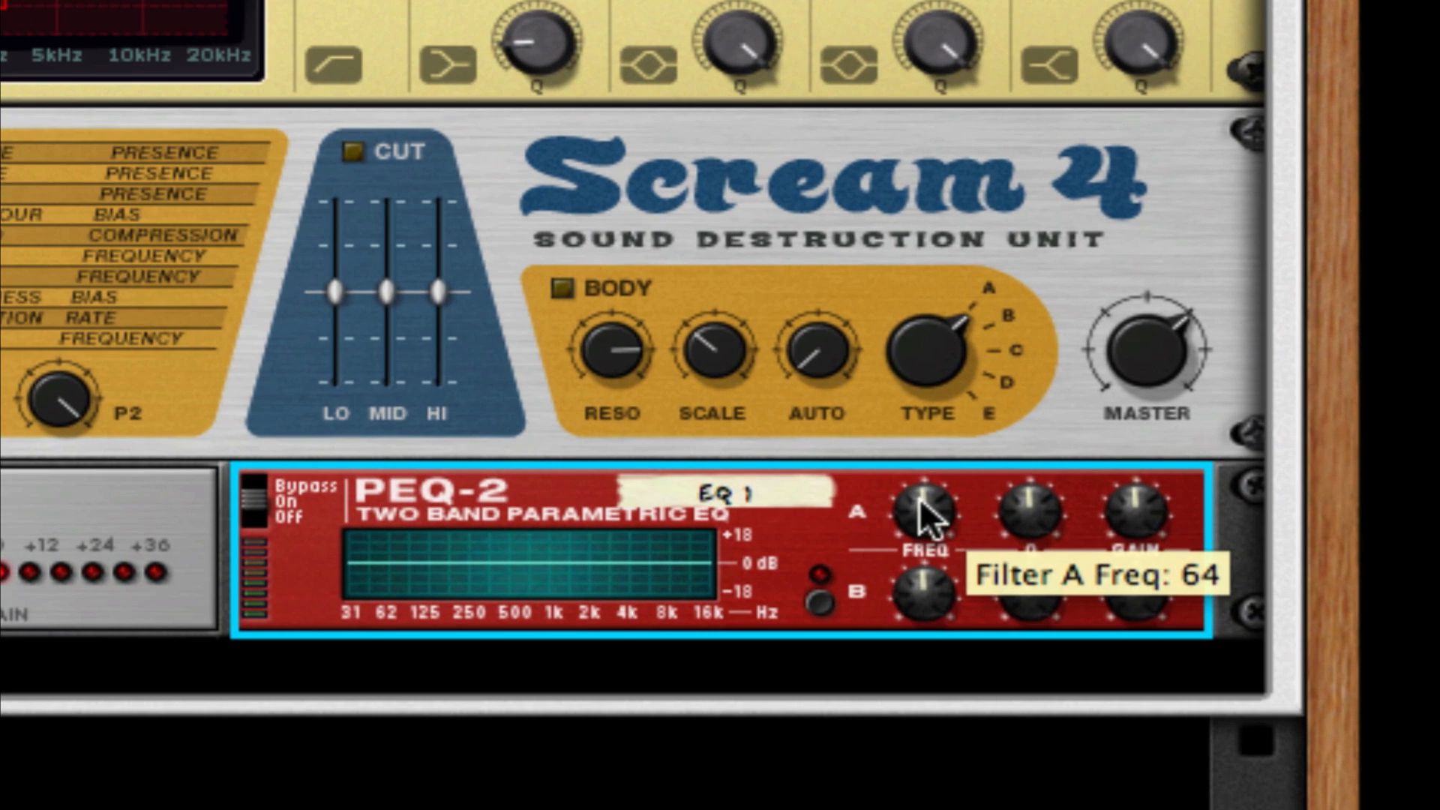
left_click_drag(920, 498, 917, 552)
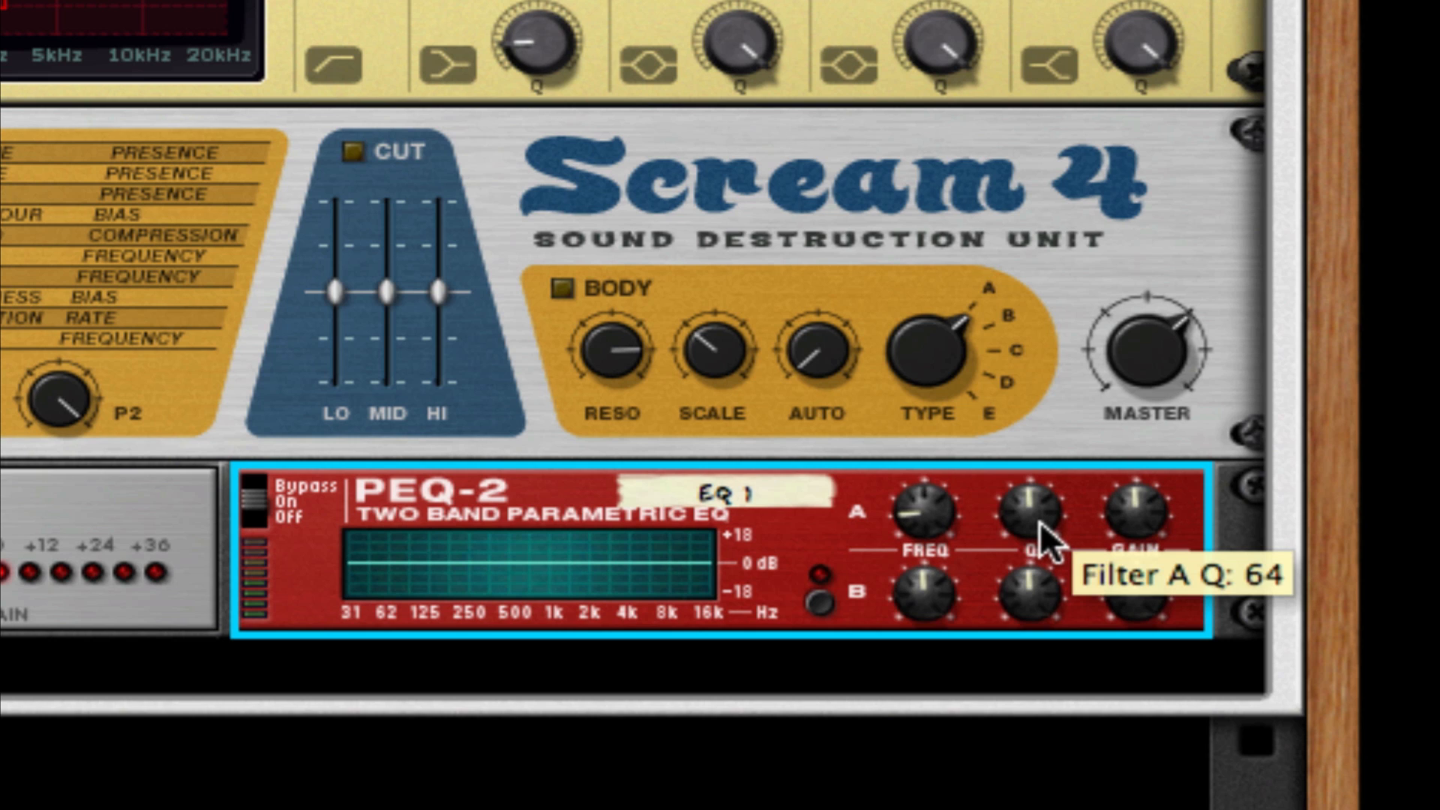
left_click_drag(1033, 506, 1039, 637)
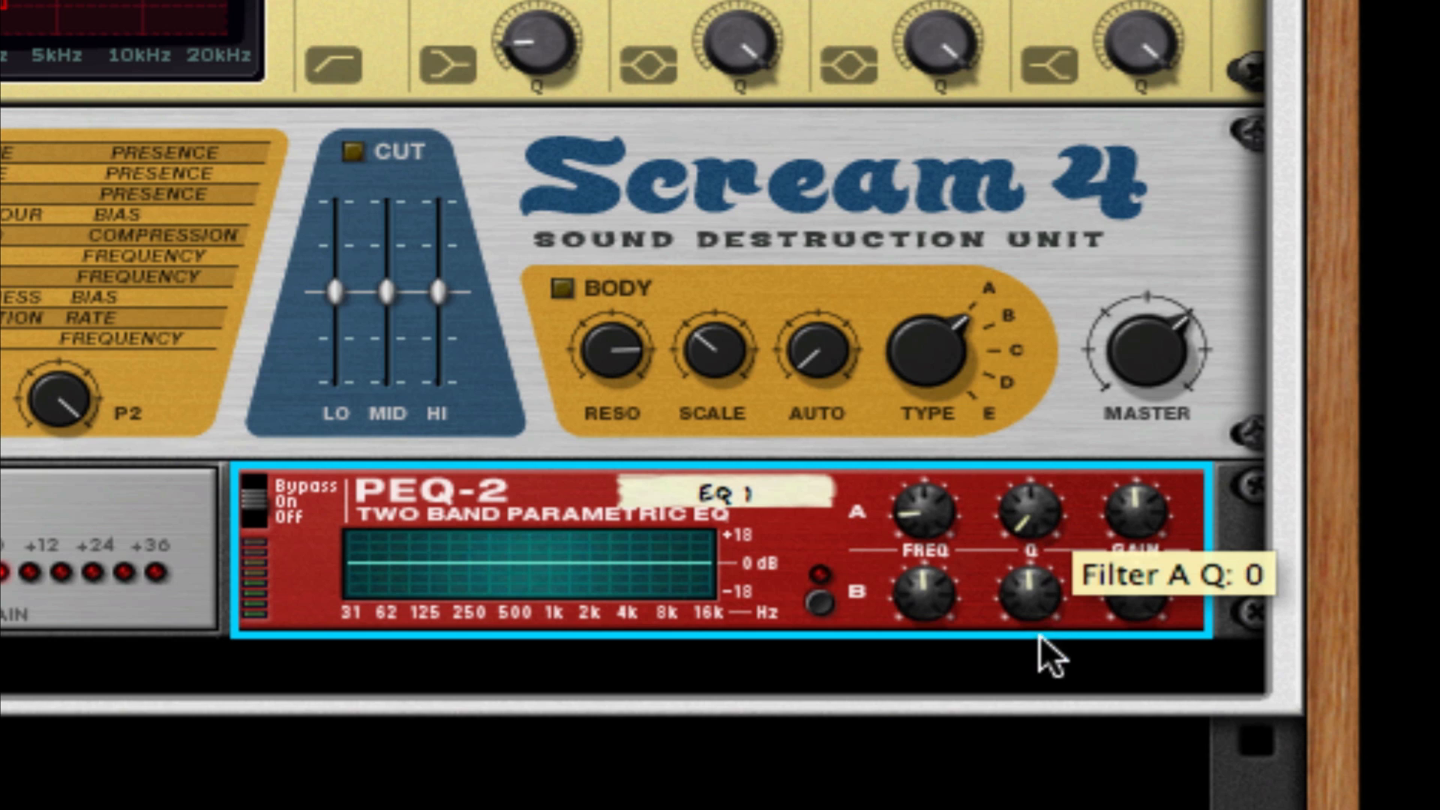
left_click_drag(1149, 501, 1140, 593)
left_click_drag(948, 498, 937, 529)
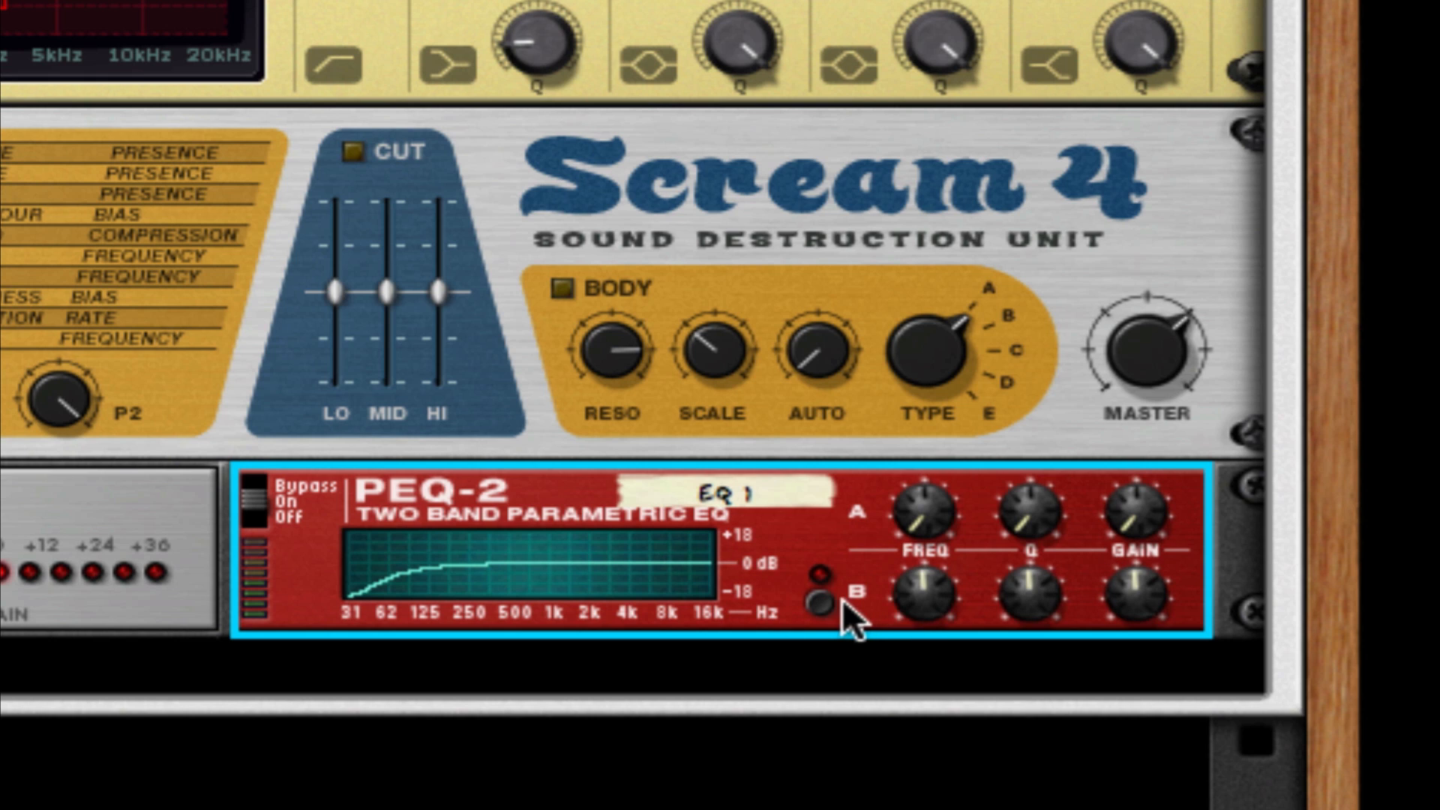
Enable the PEQ-2's filter B, lower its frequency, raise its Q slightly and boost its gain.
left_click(820, 602)
left_click_drag(928, 587, 930, 636)
left_click_drag(1032, 566, 1056, 544)
left_click_drag(1129, 585, 1132, 510)
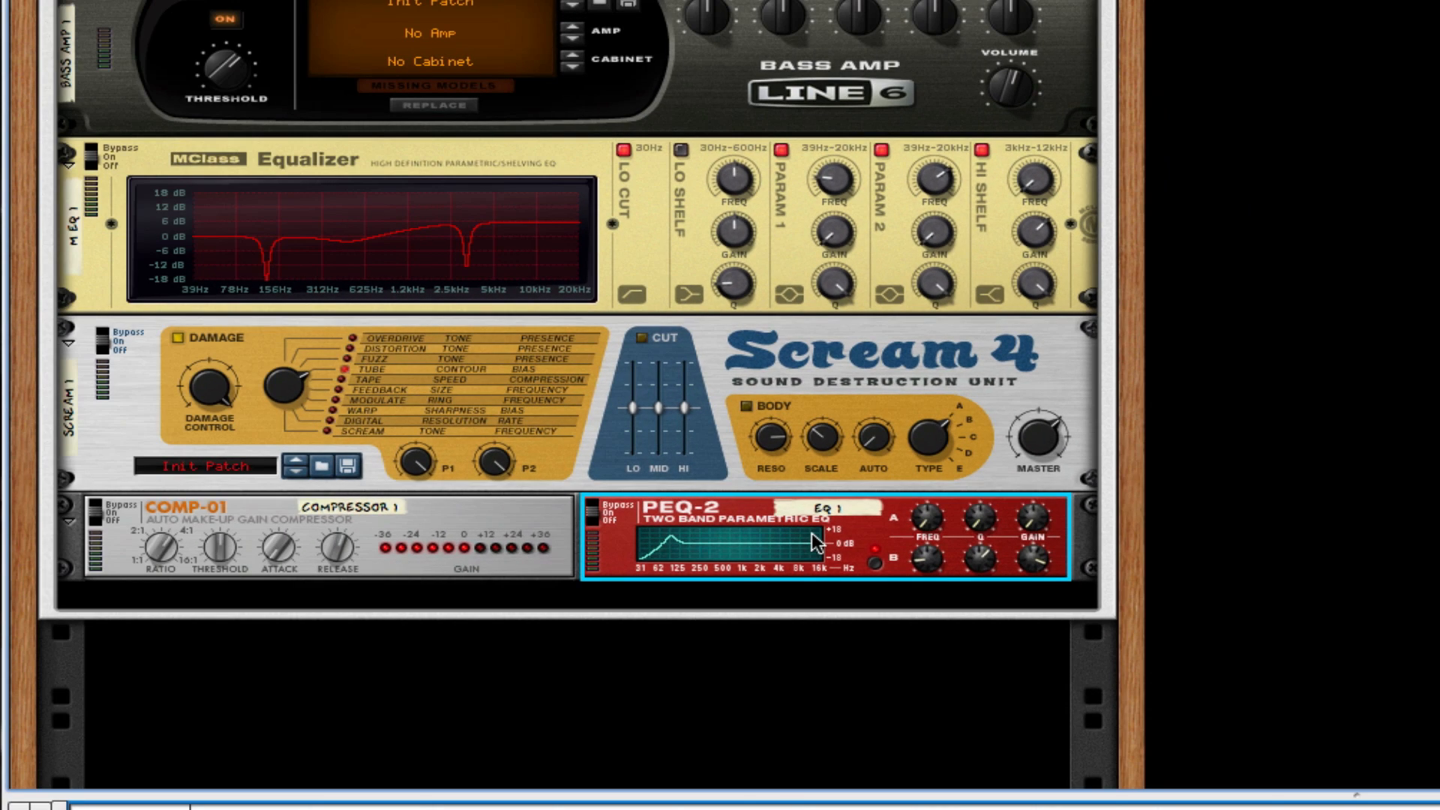
Add an MClass Maximizer after the PEQ-2.
right_click(740, 558)
mouse_move(898, 619)
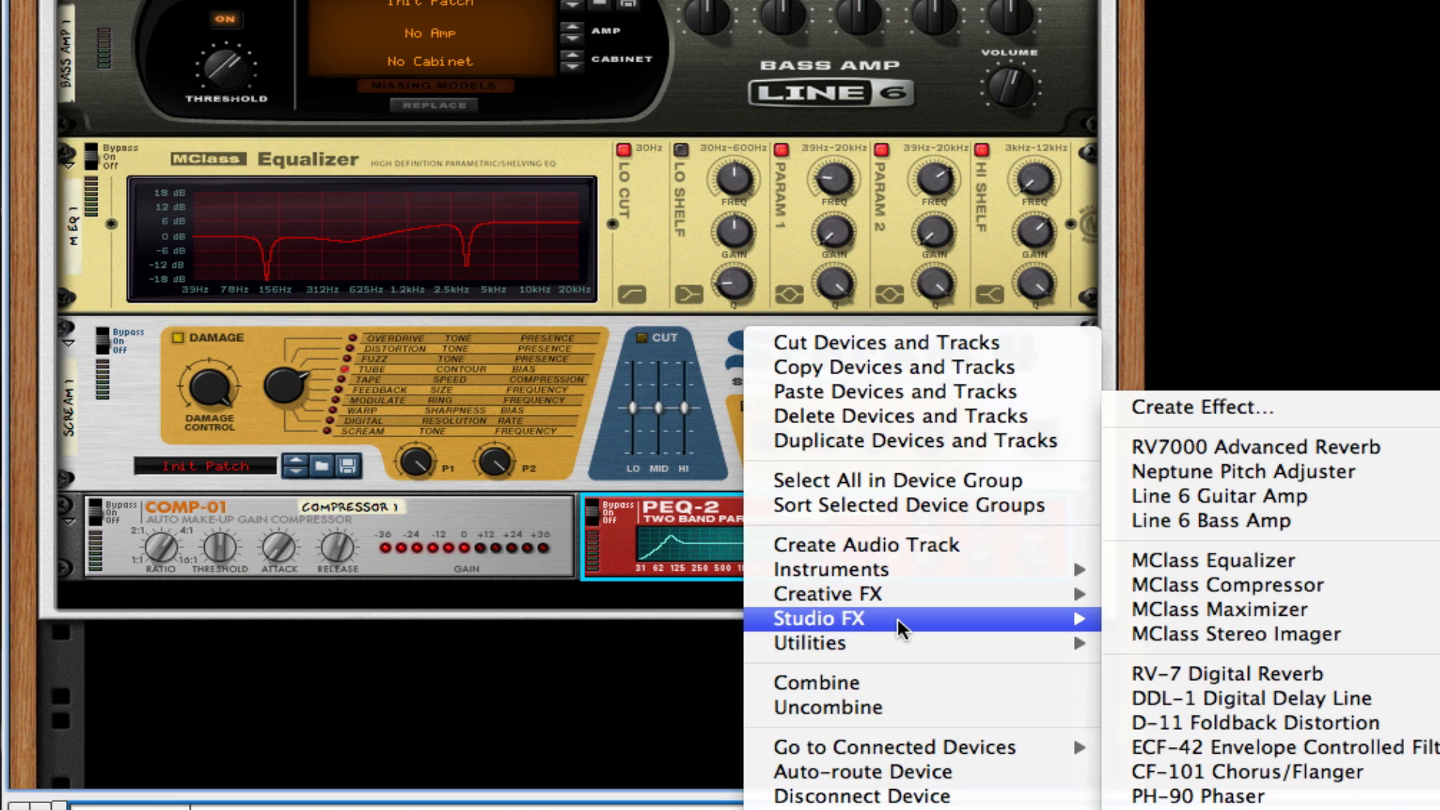
left_click(1200, 605)
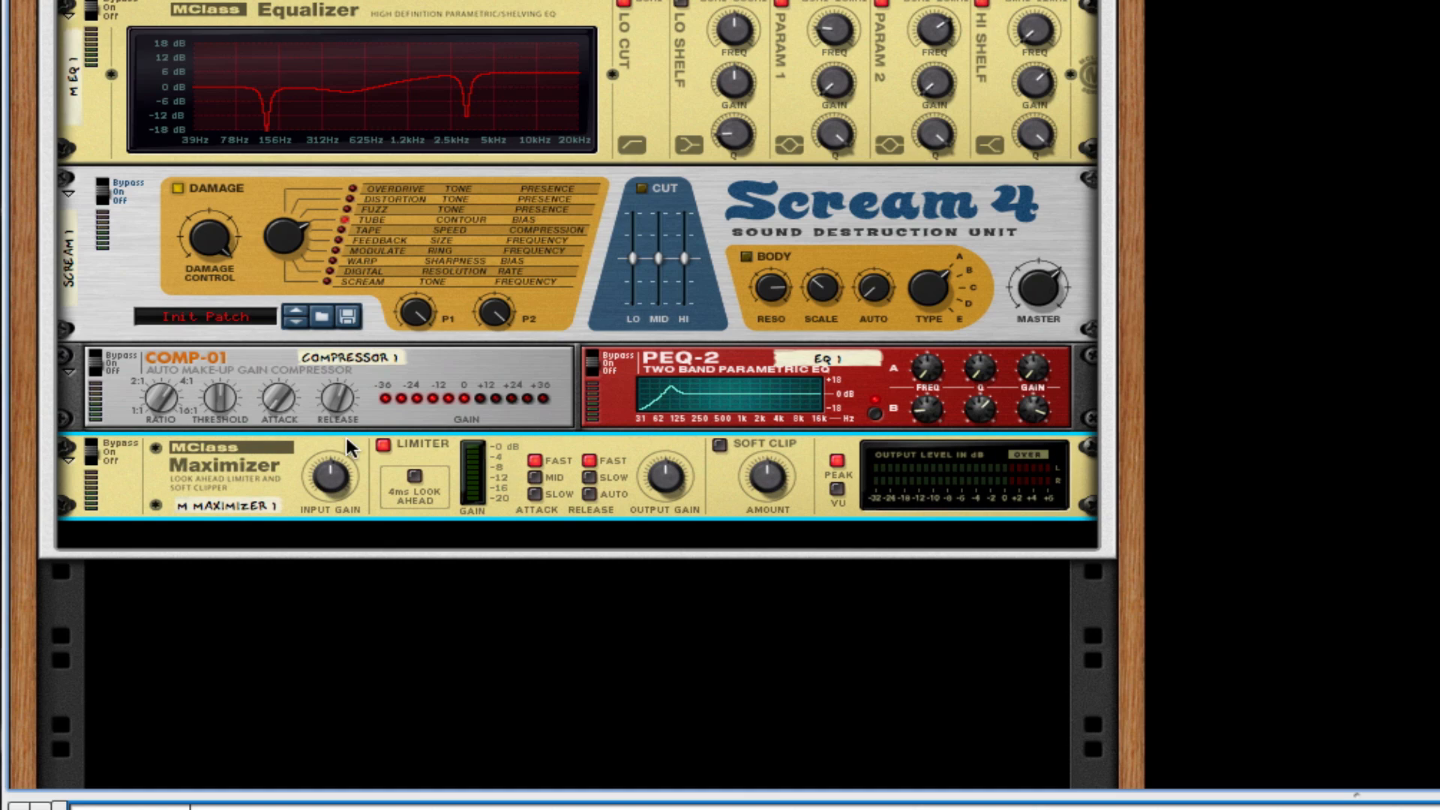
Turn off the Maximizer's limiter, set its release to Auto, and enable soft clip with an amount of 127.
left_click(384, 445)
left_click(716, 446)
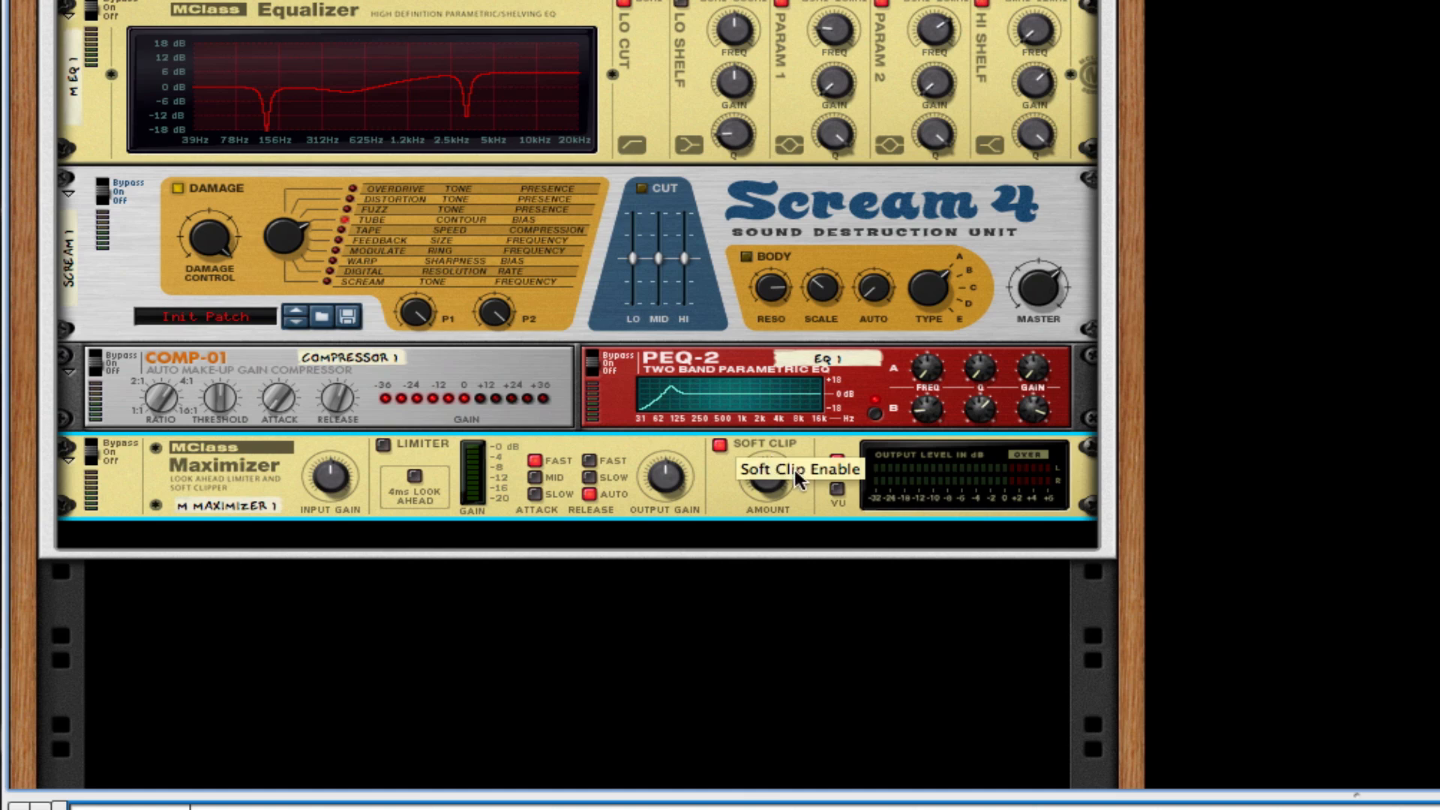
left_click_drag(767, 483, 774, 227)
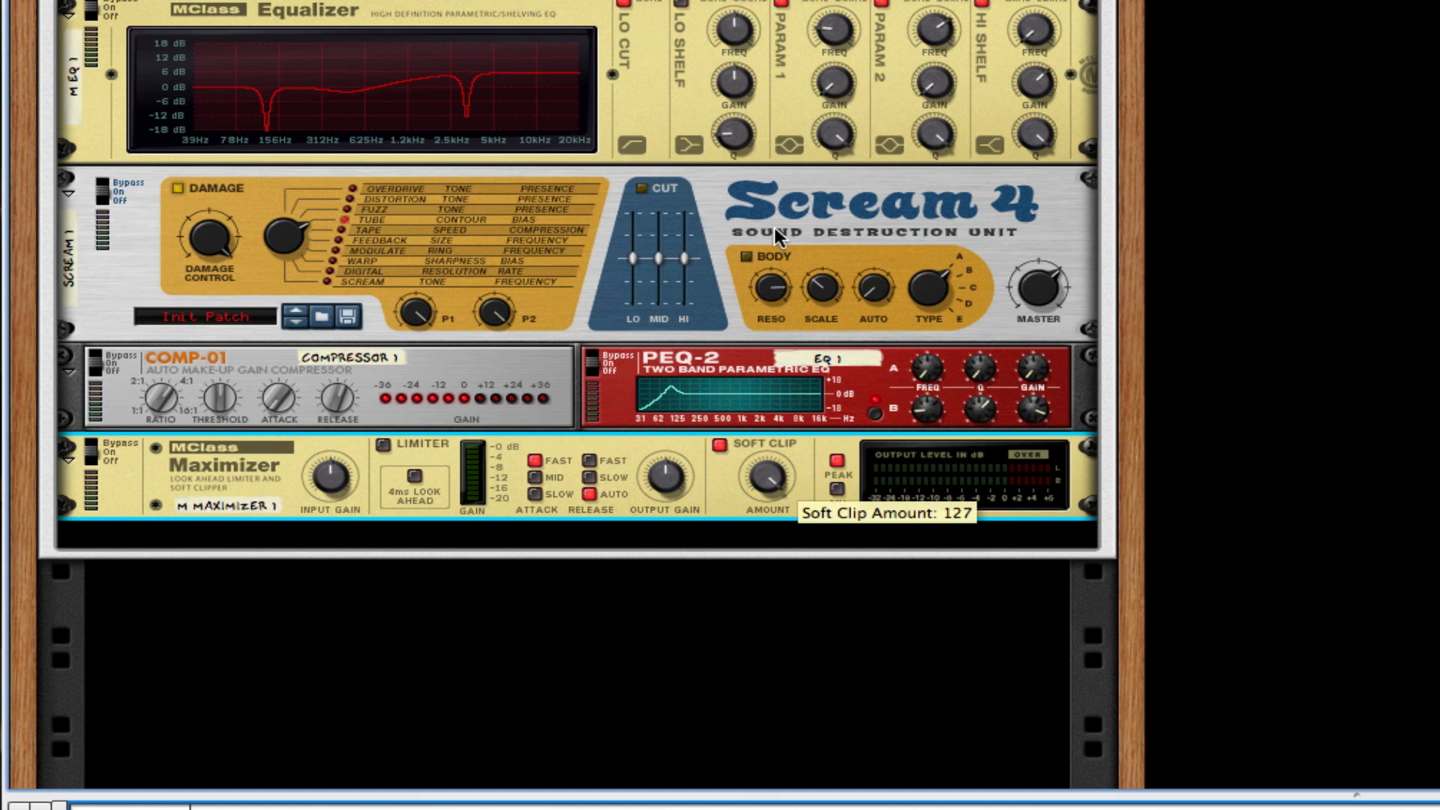
Add a second Line 6 Bass Amp after the Maximizer and turn on its compressor.
right_click(726, 497)
mouse_move(983, 615)
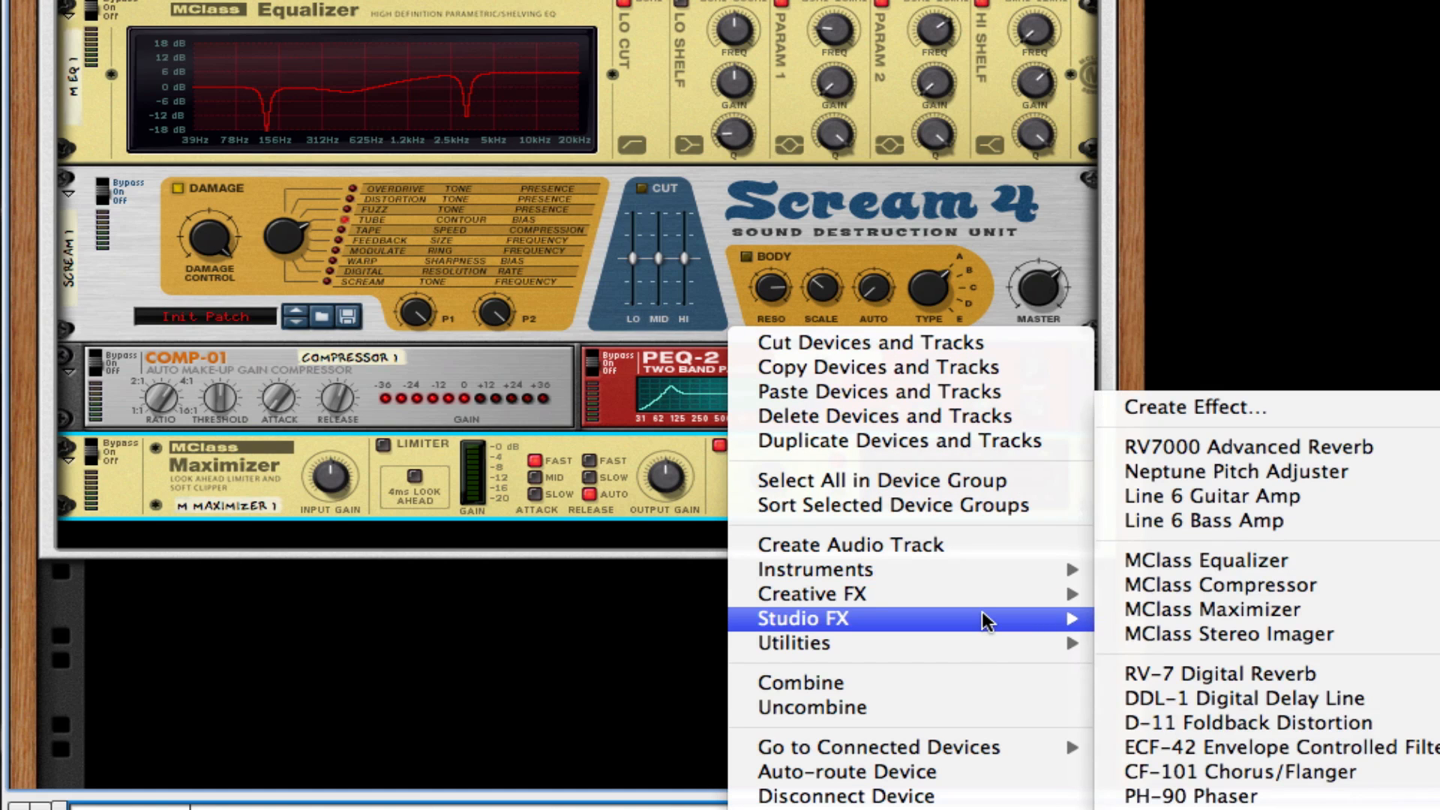
left_click(1237, 521)
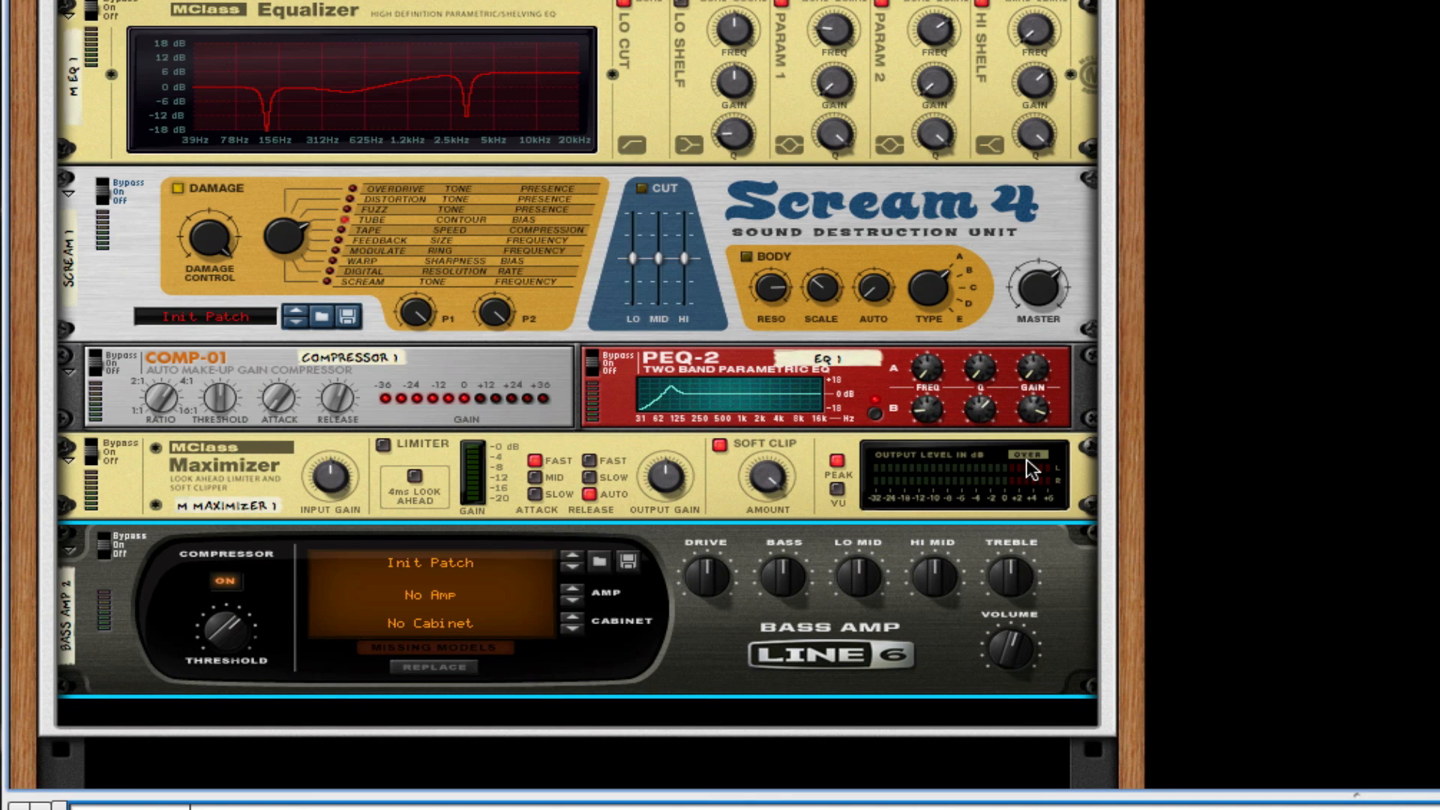
Start saving the Combinator patch and switch the save location to the Custom Patches folder.
scroll(957, 472, "up", 10)
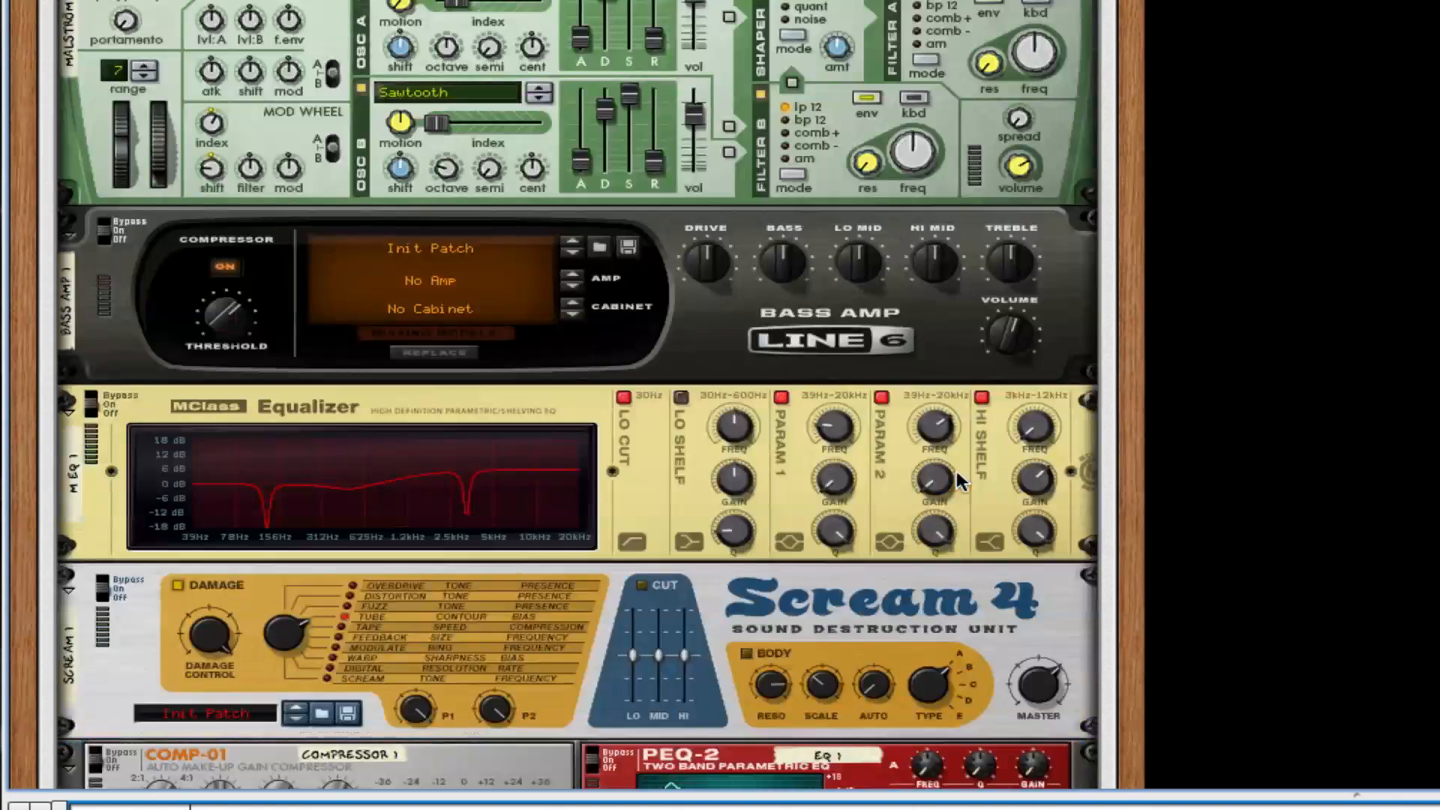
scroll(956, 470, "up", 6)
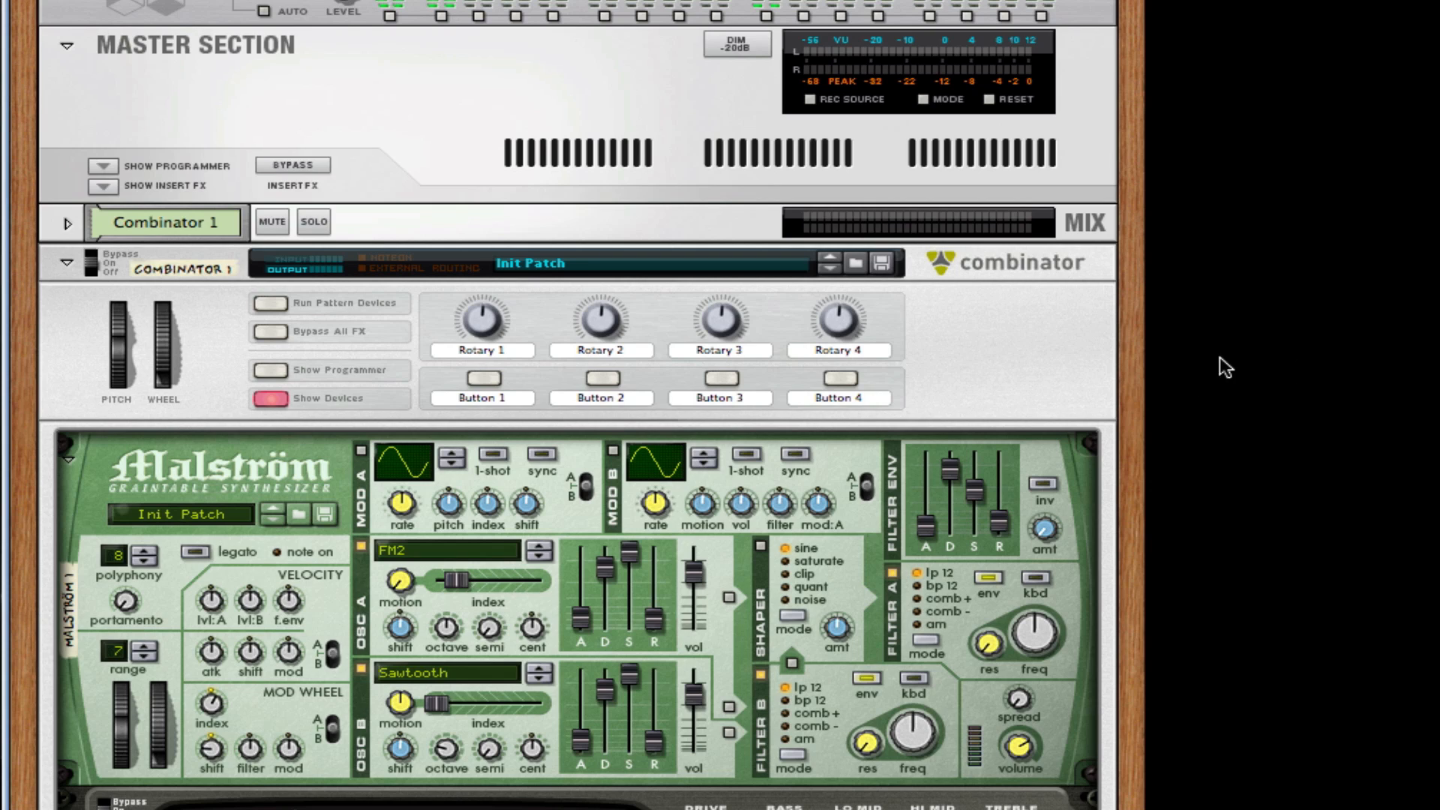
left_click(880, 271)
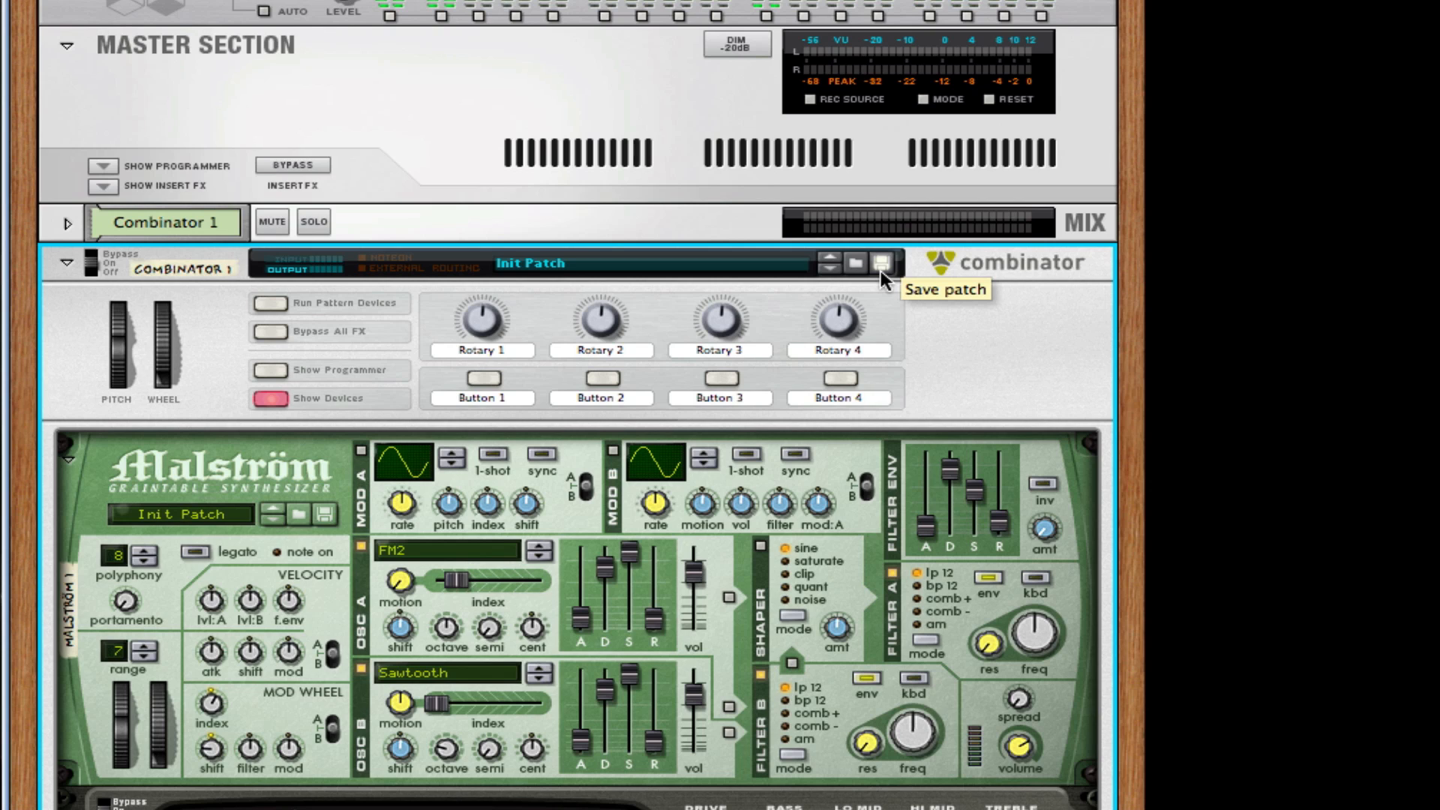
left_click(880, 268)
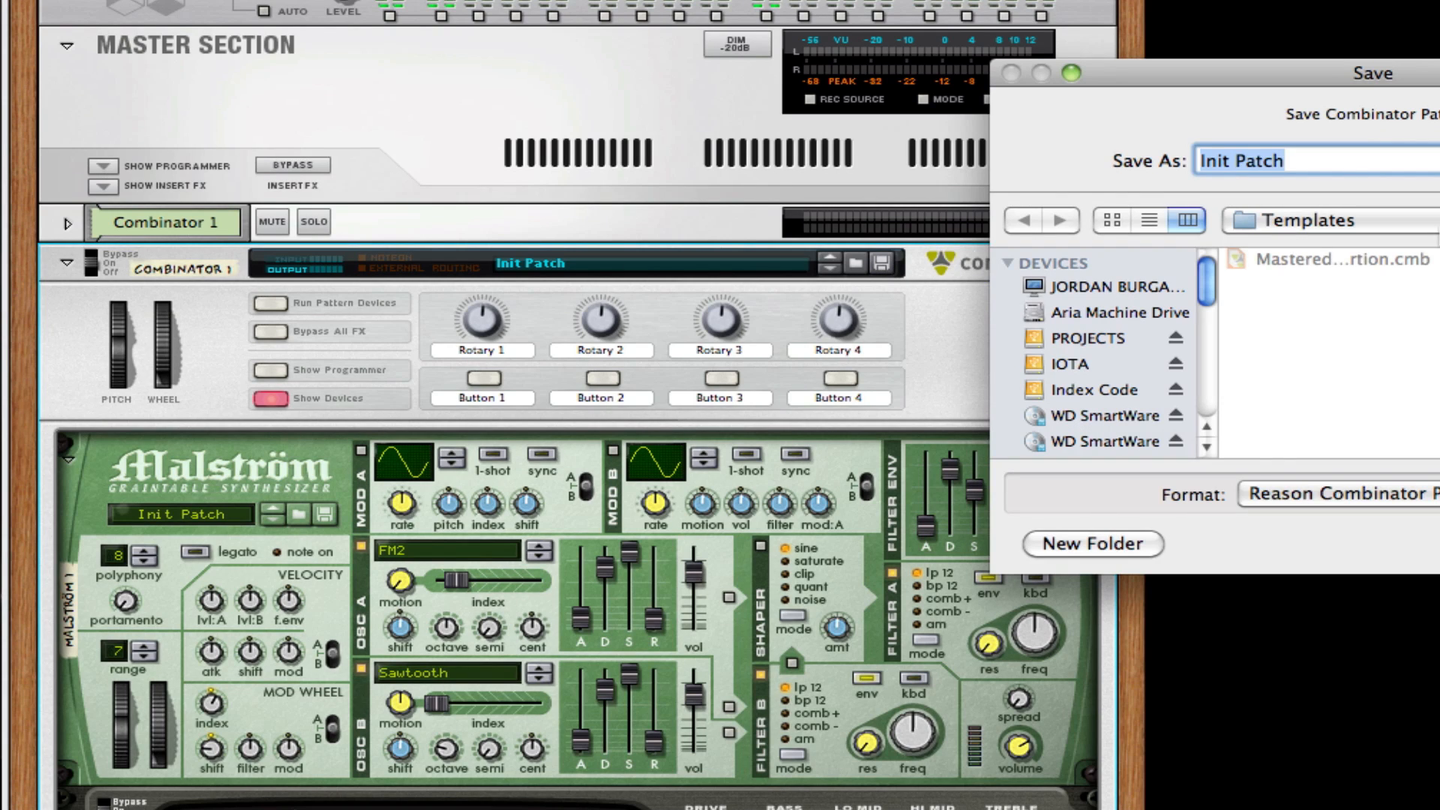
left_click(1428, 221)
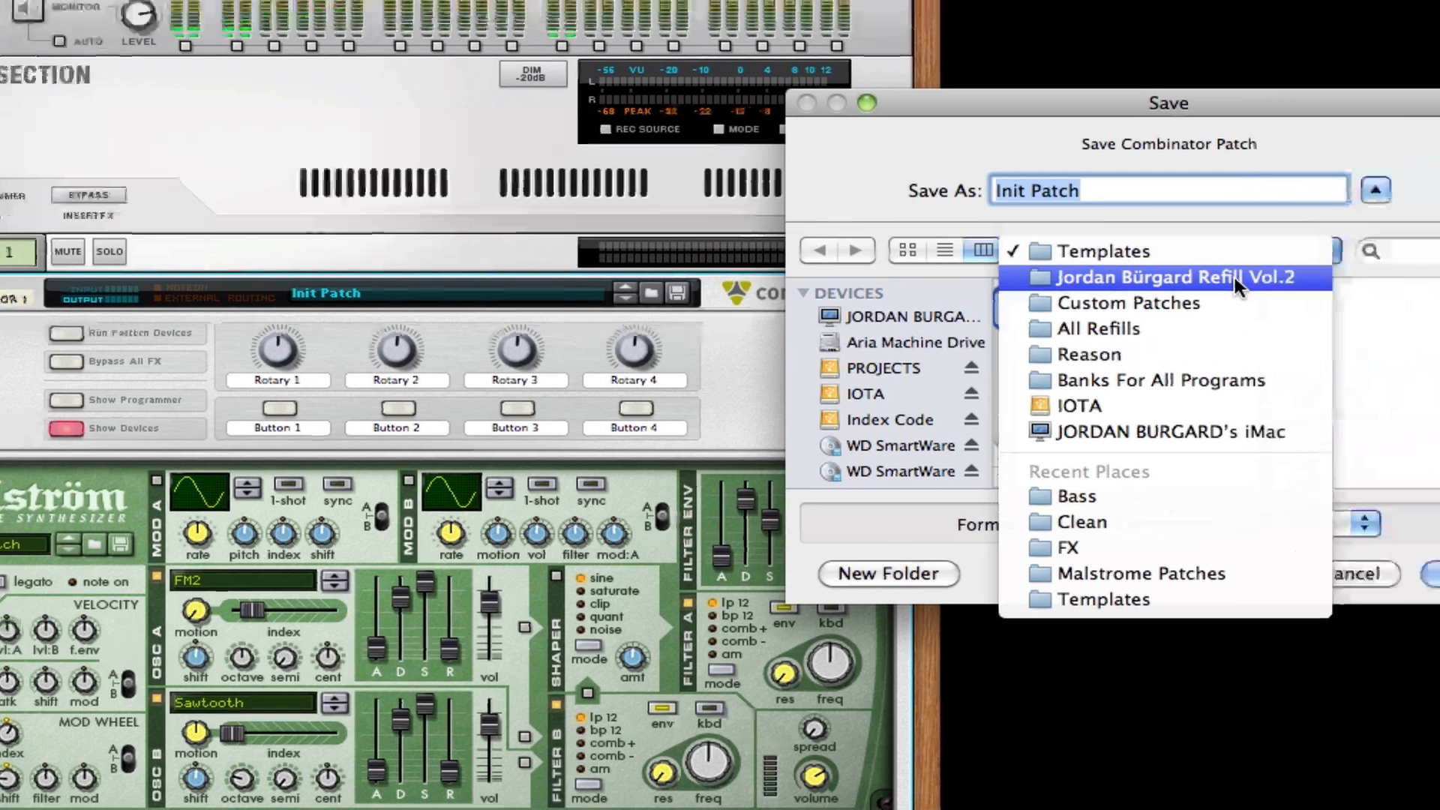
left_click(1410, 248)
left_click(731, 321)
left_click(731, 346)
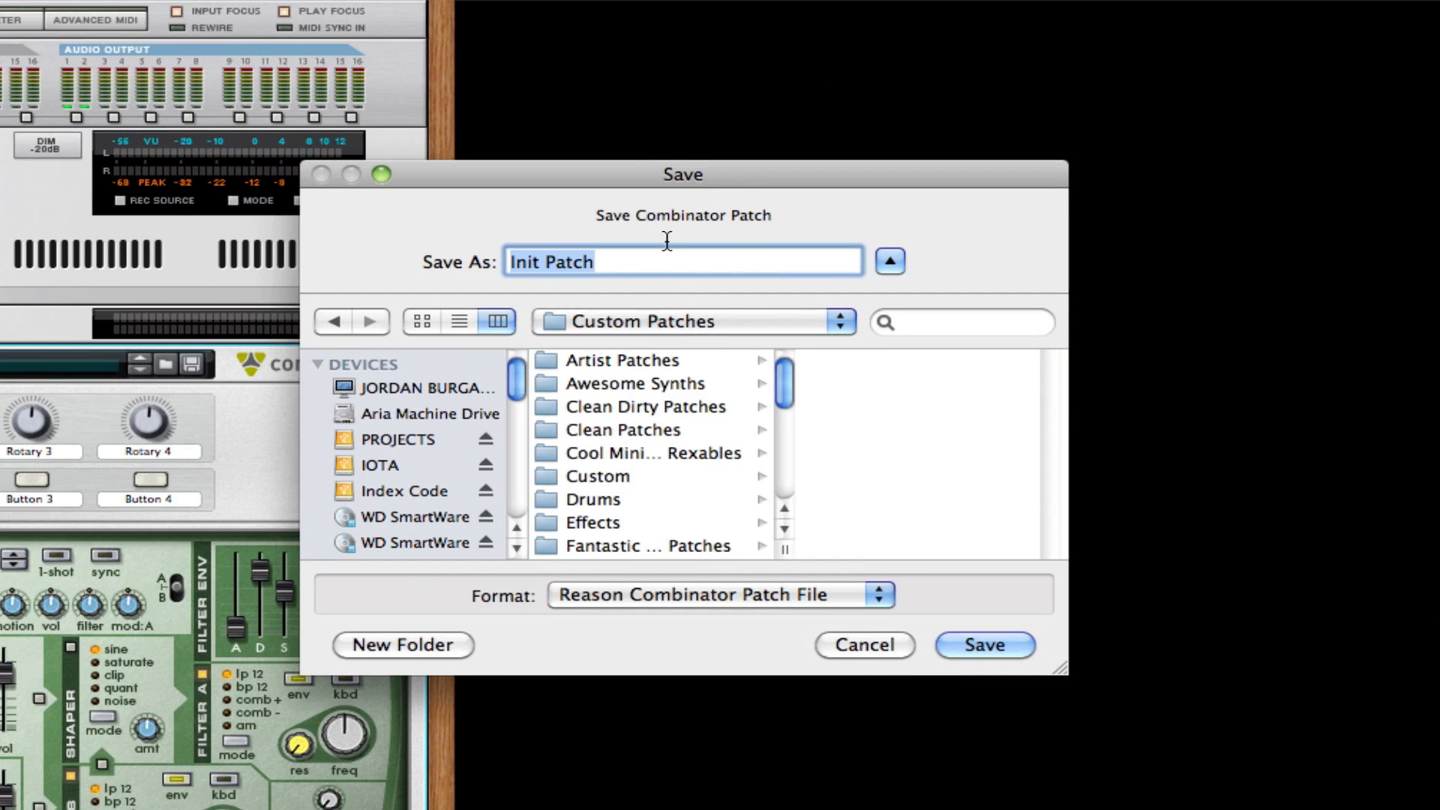
left_click_drag(739, 177, 0, 562)
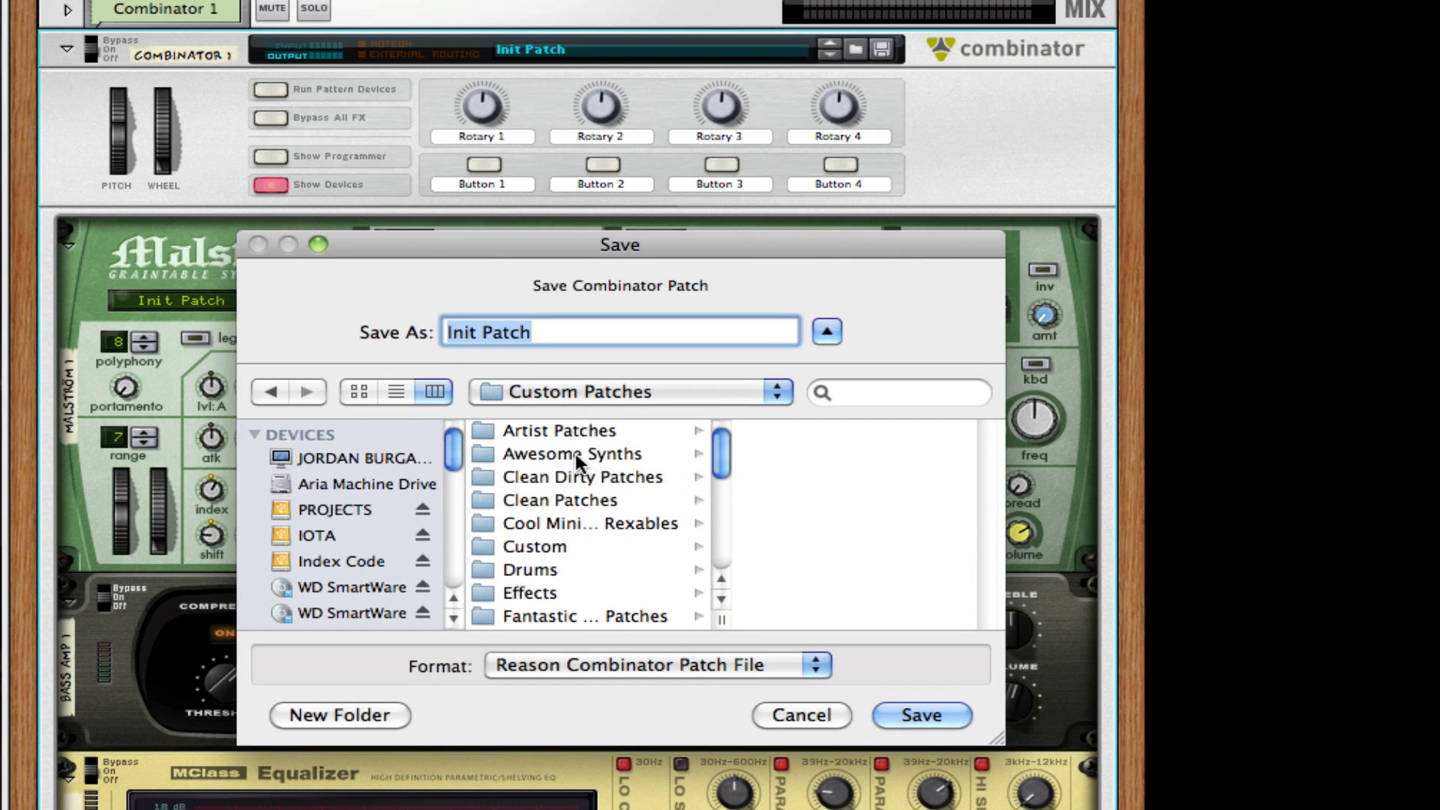
Choose the Basses folder, inside Awesome Synths of the Refill A folder, as the patch's save location.
left_click(575, 453)
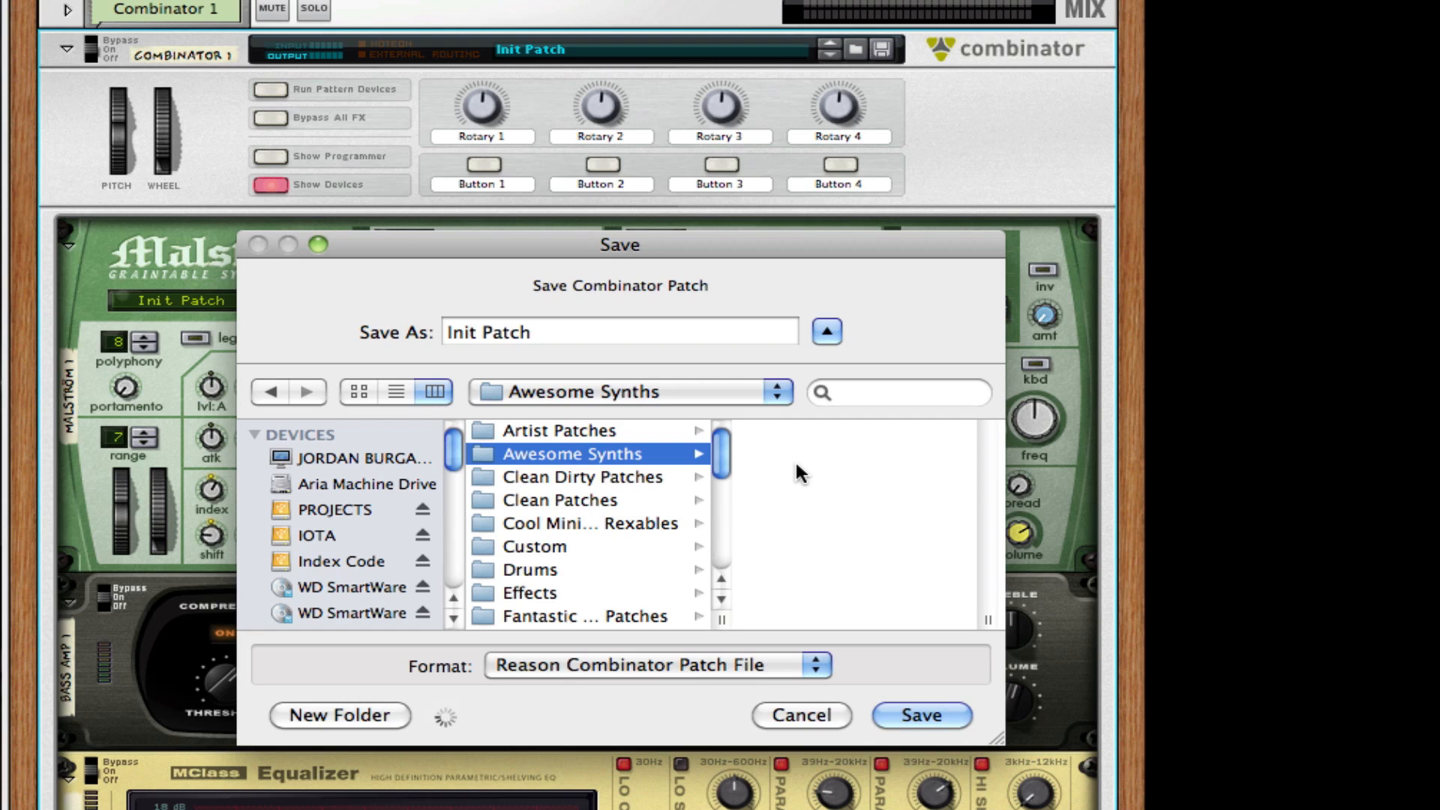
scroll(660, 556, "down", 7)
scroll(660, 556, "down", 3)
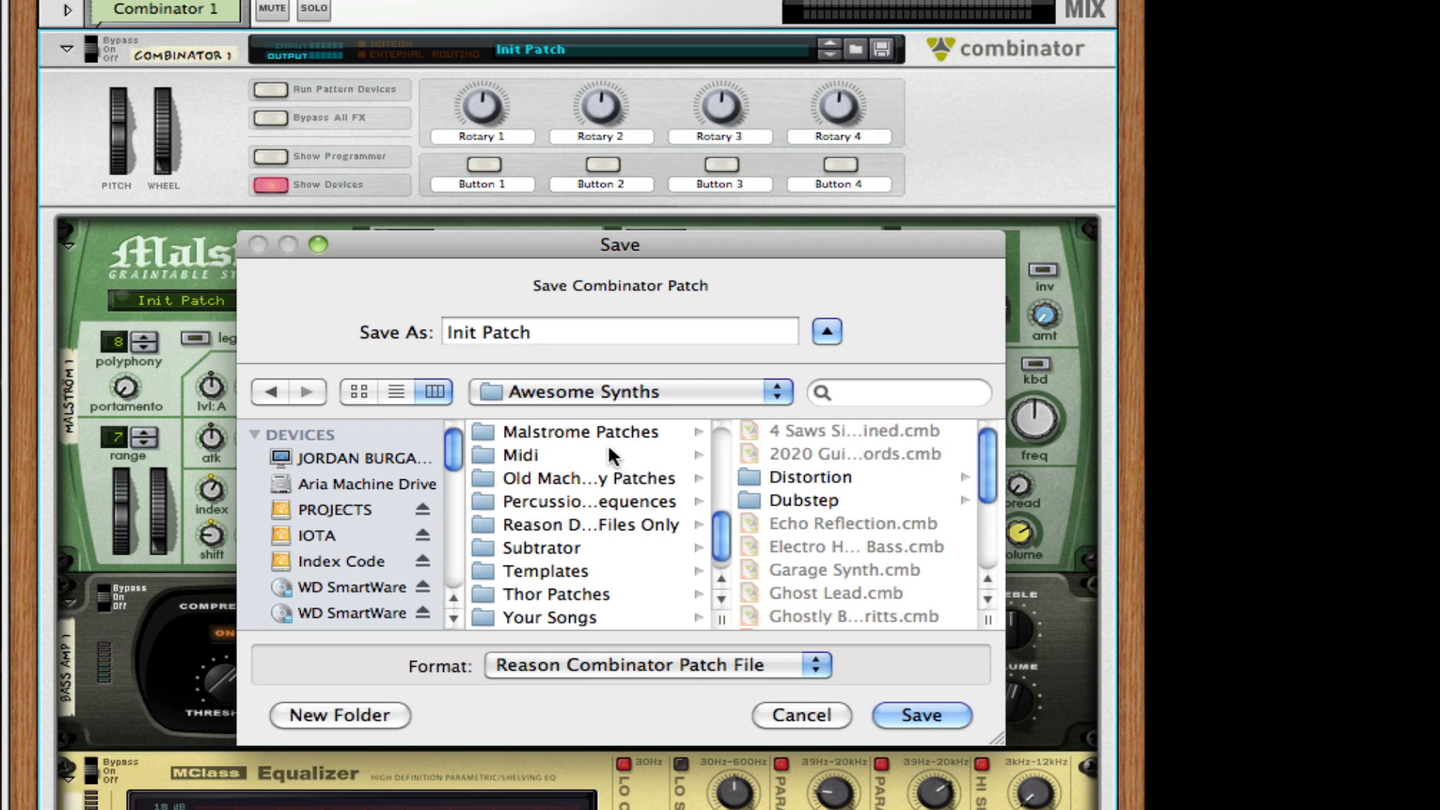
scroll(608, 448, "down", 1)
scroll(581, 495, "up", 5)
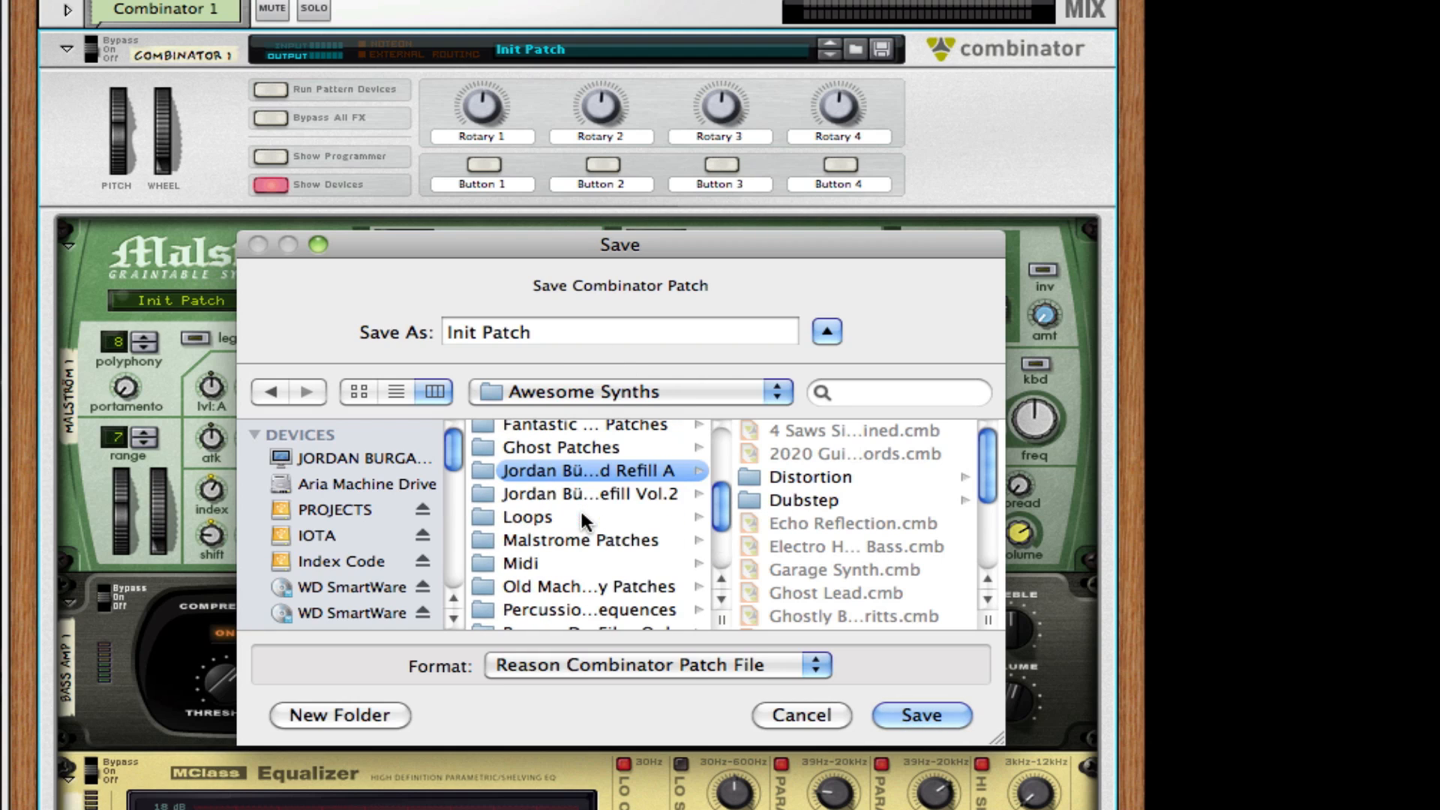
scroll(587, 489, "down", 1)
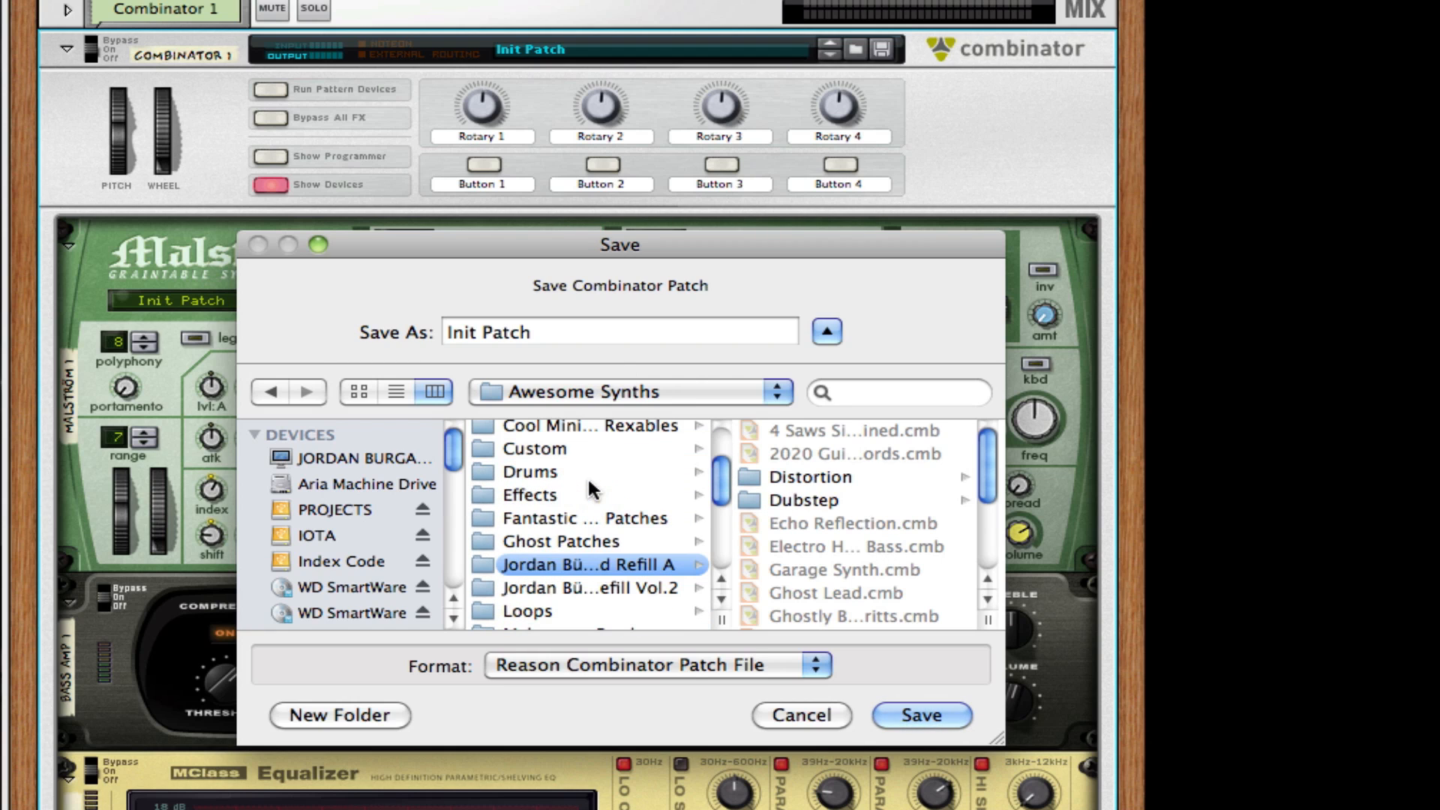
left_click(583, 568)
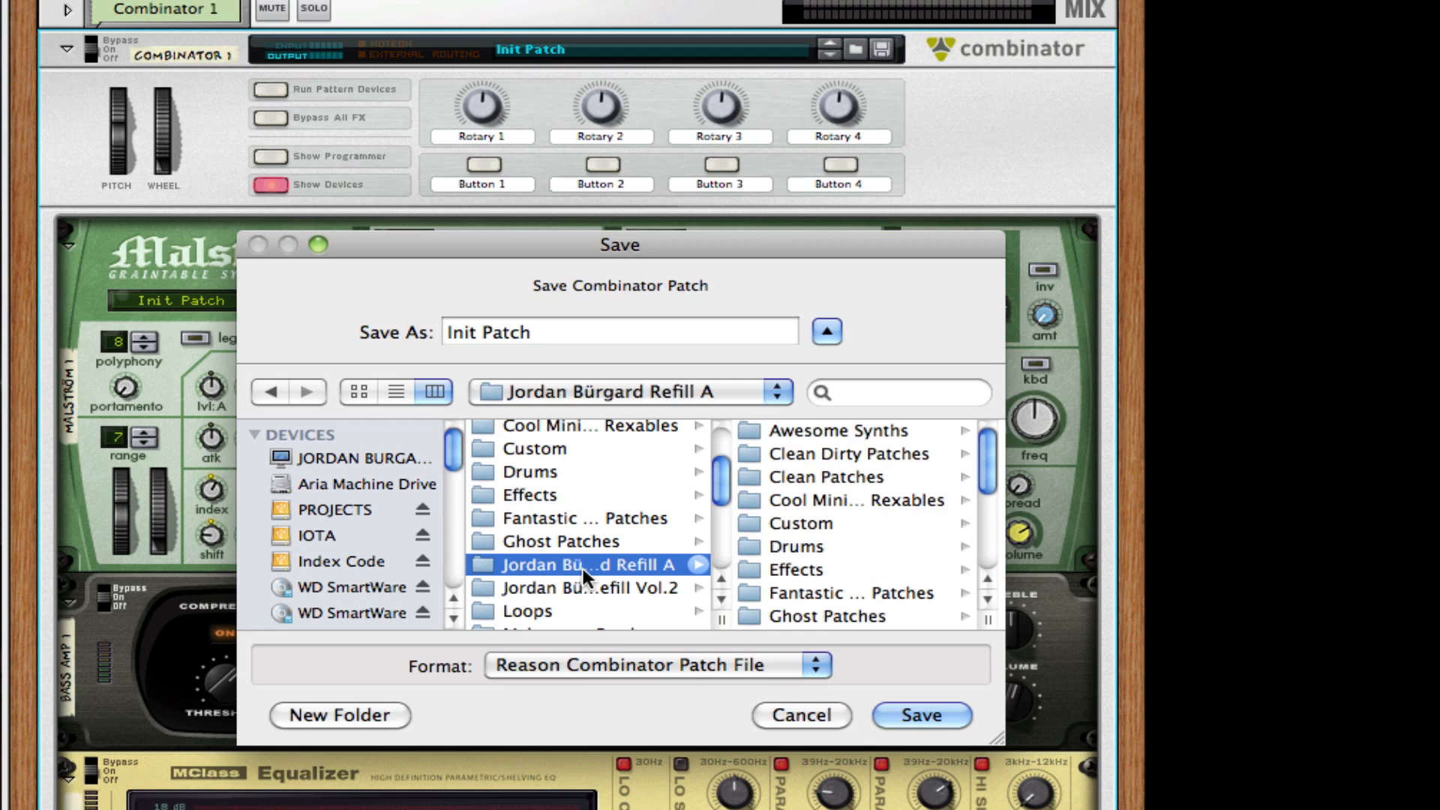
left_click(847, 423)
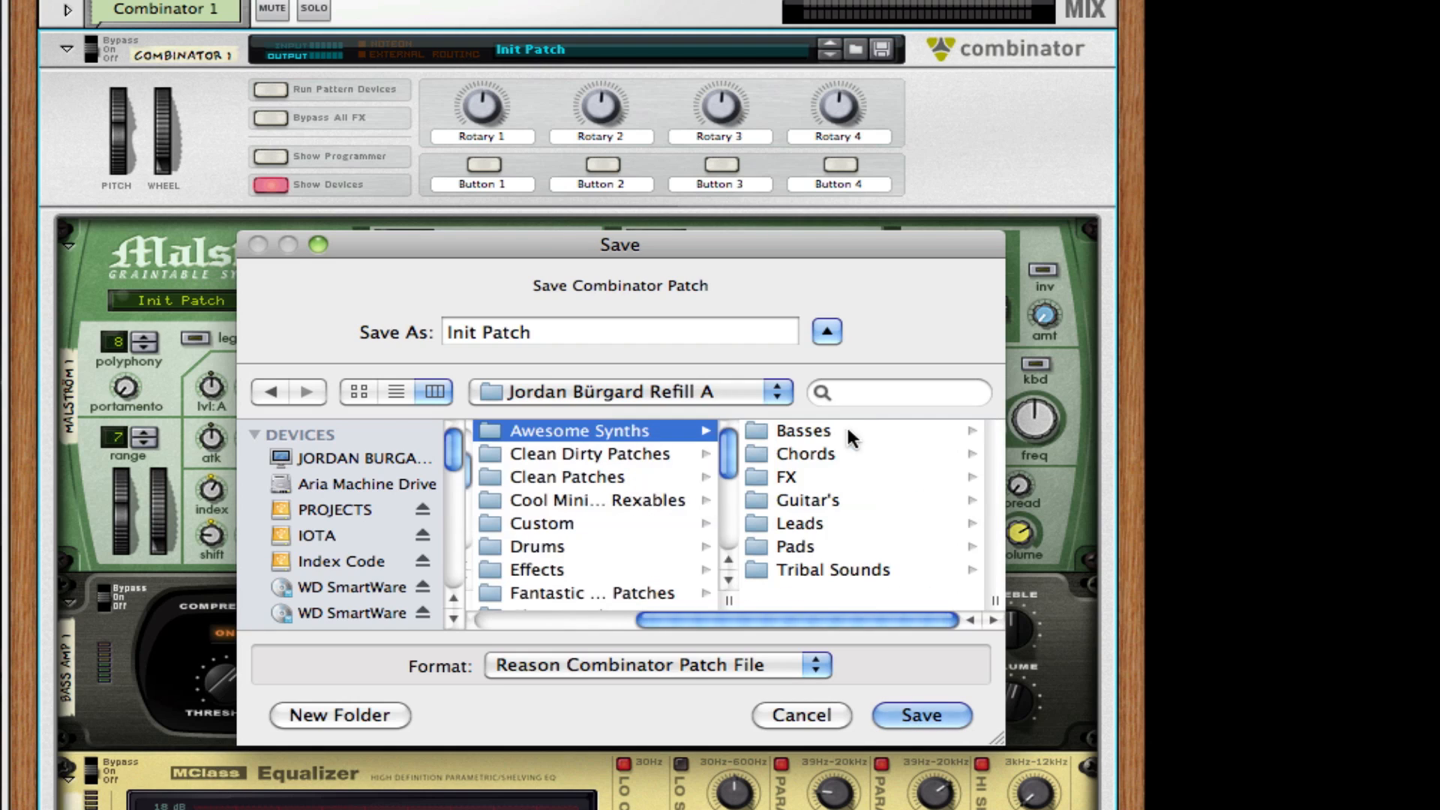
left_click(799, 431)
Name the Combinator patch Jam and save it as a Reason Combinator patch file.
left_click_drag(600, 325, 252, 322)
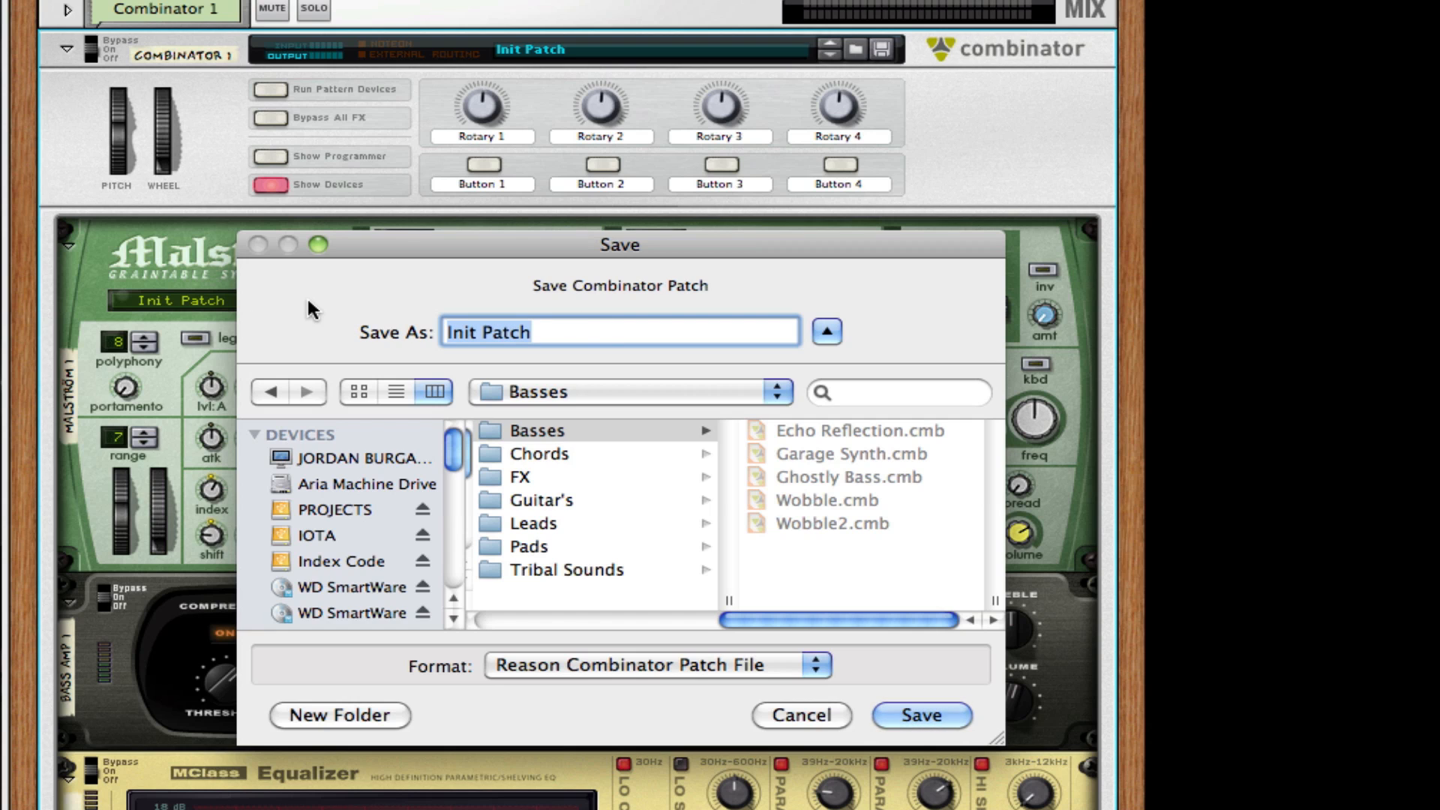
type("Jam")
key("Return")
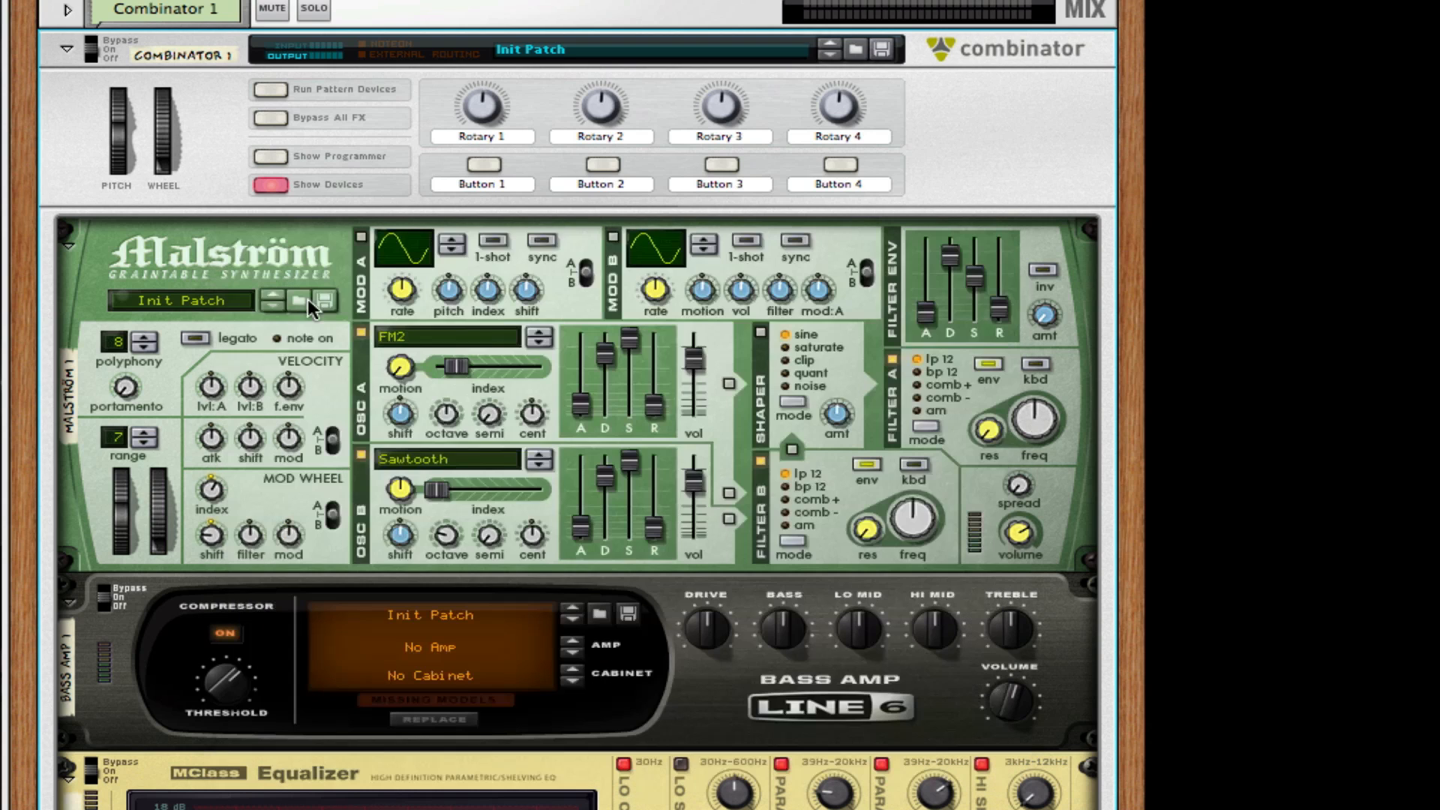
scroll(708, 285, "down", 10)
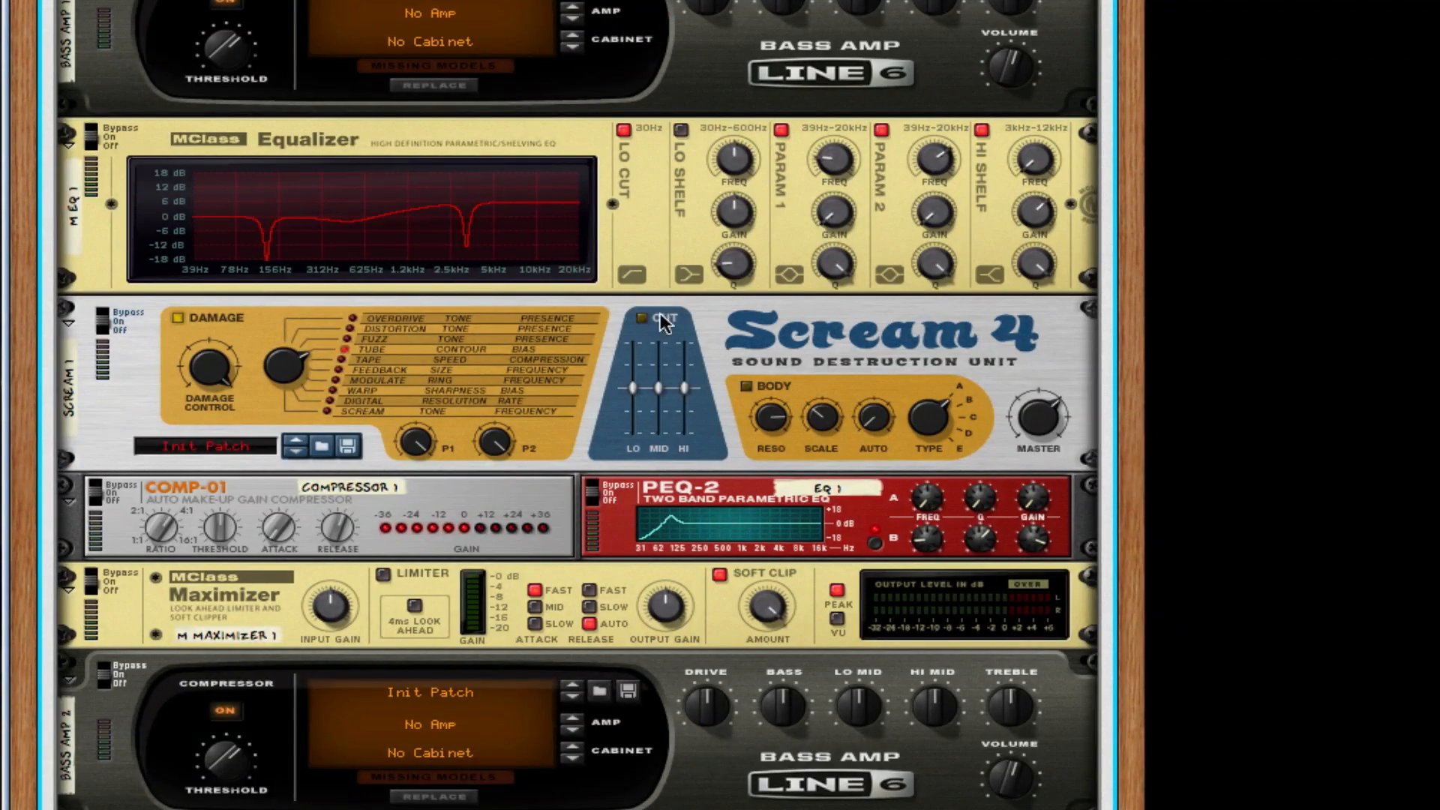
scroll(691, 296, "up", 2)
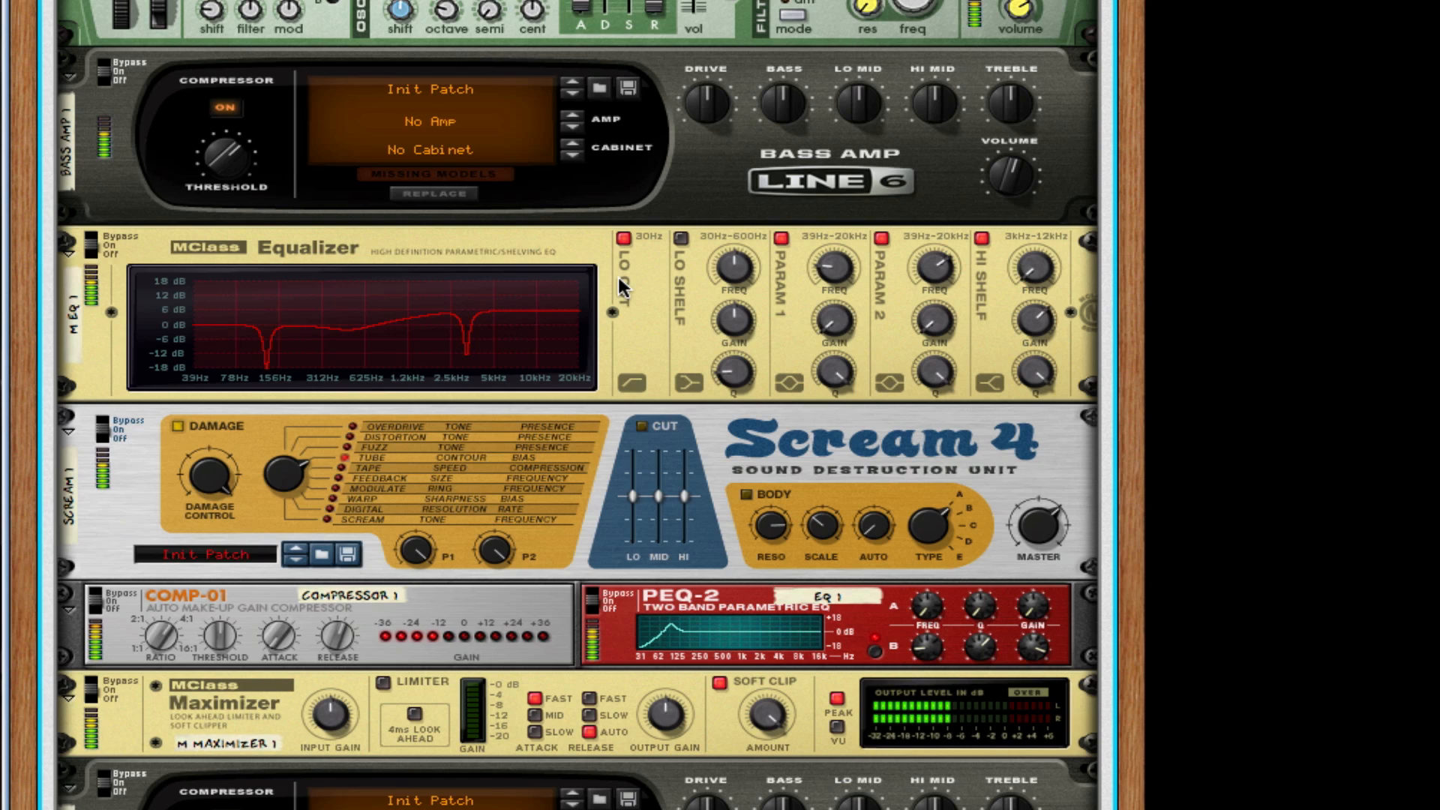
scroll(618, 277, "up", 1)
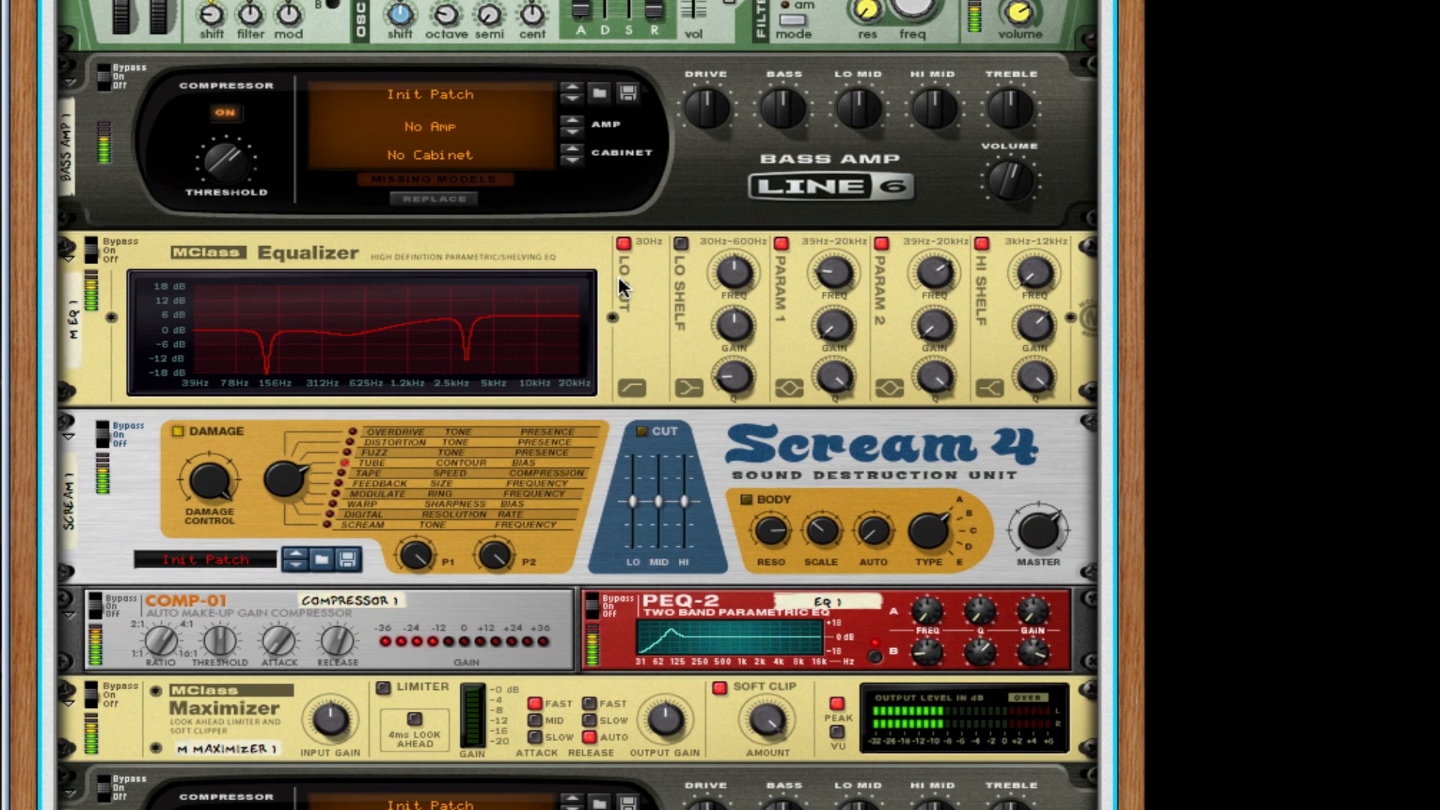